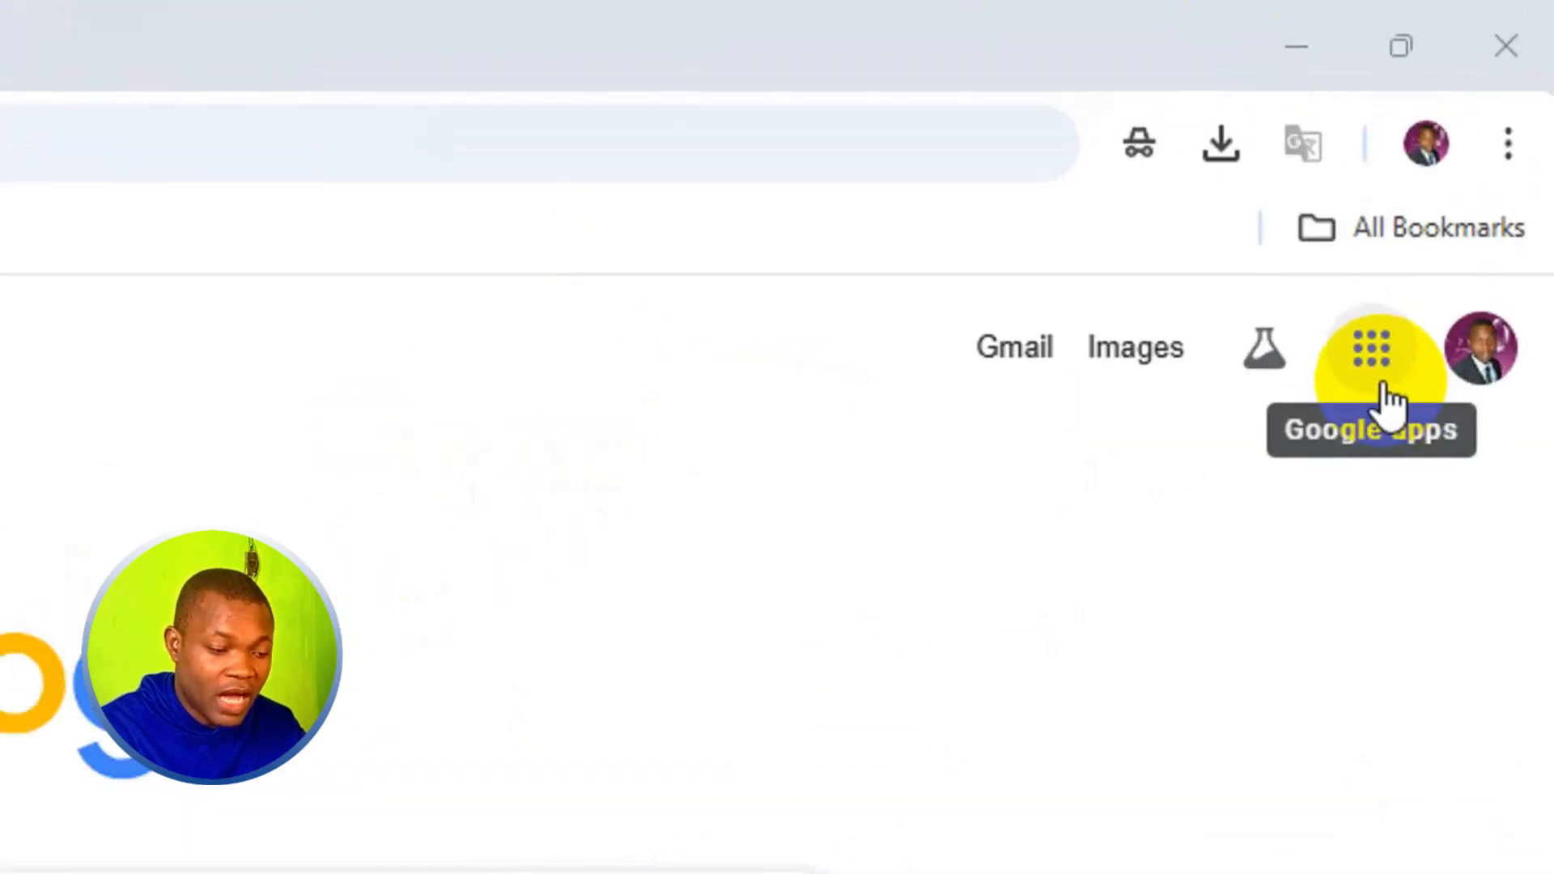
Open Google Forms from the list of Google apps
left_click(1377, 382)
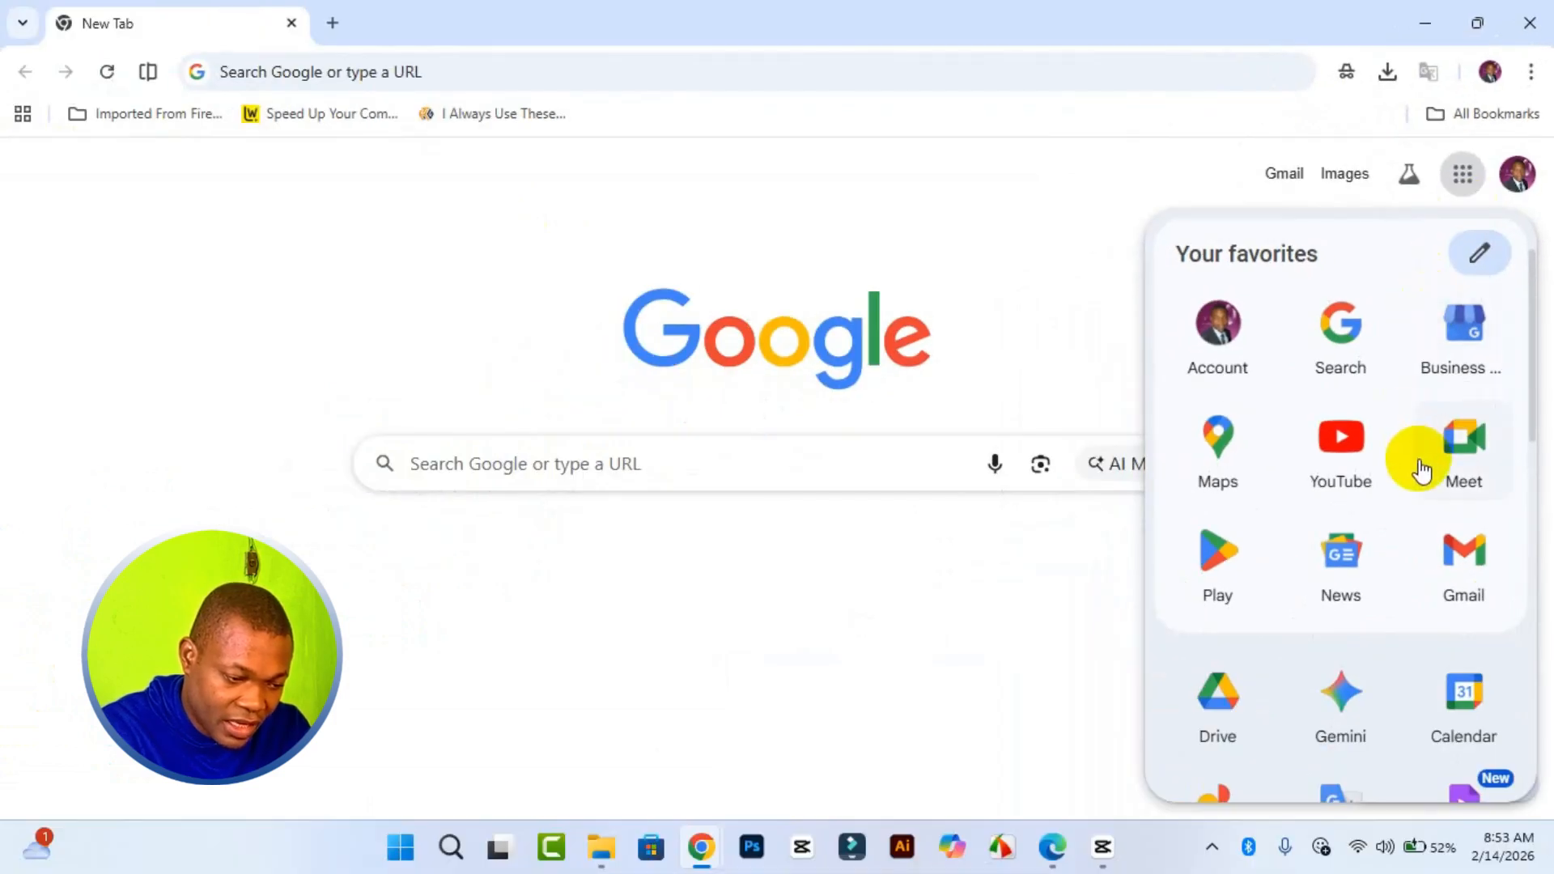
scroll(1393, 497, "down", 3)
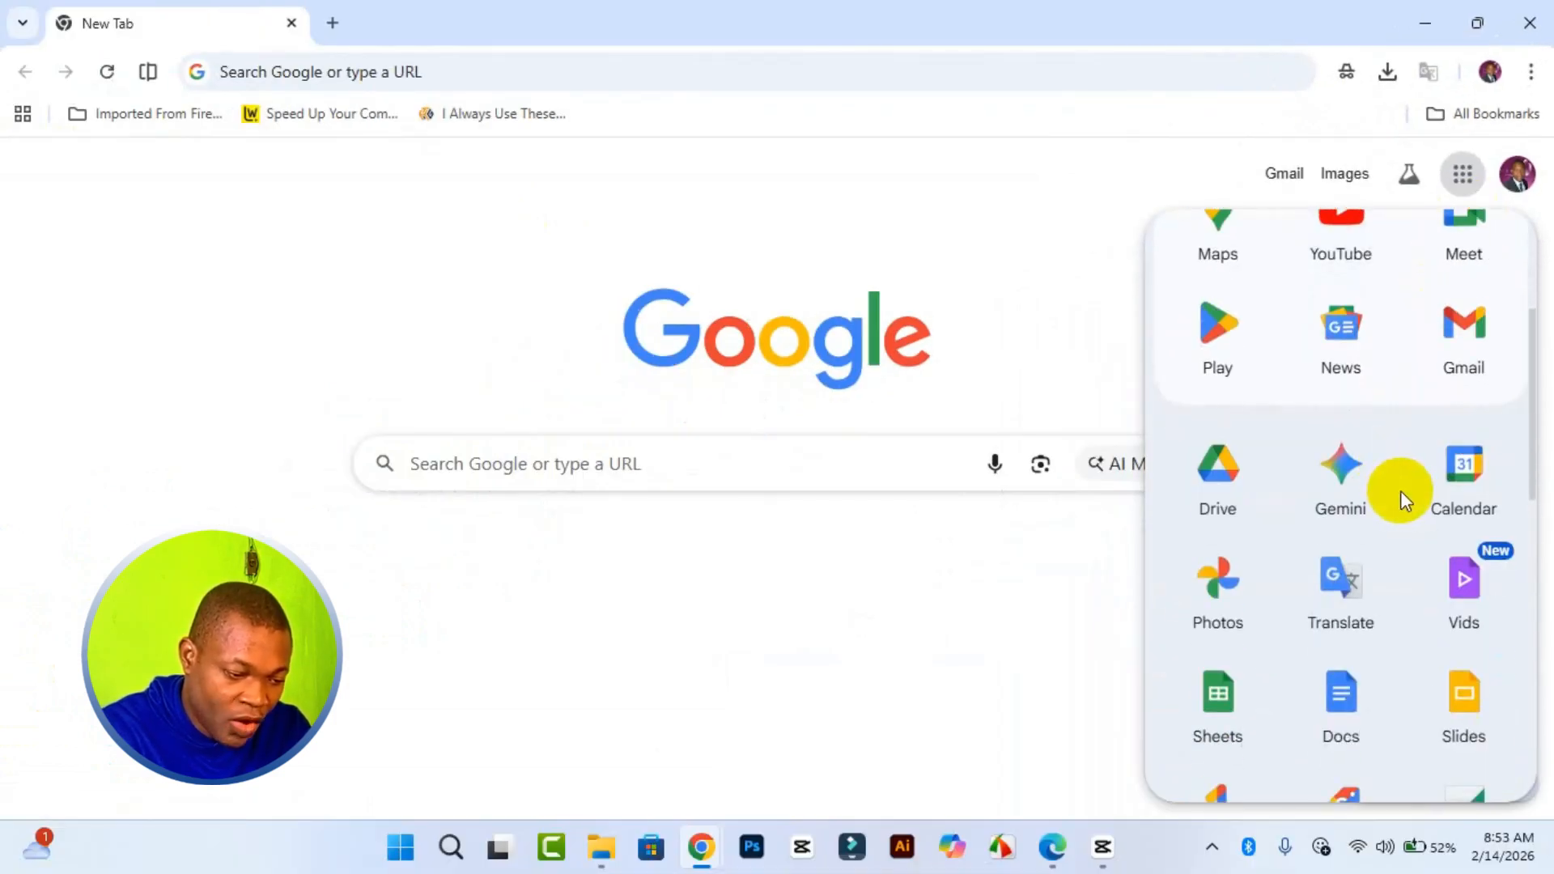
scroll(1397, 550, "down", 7)
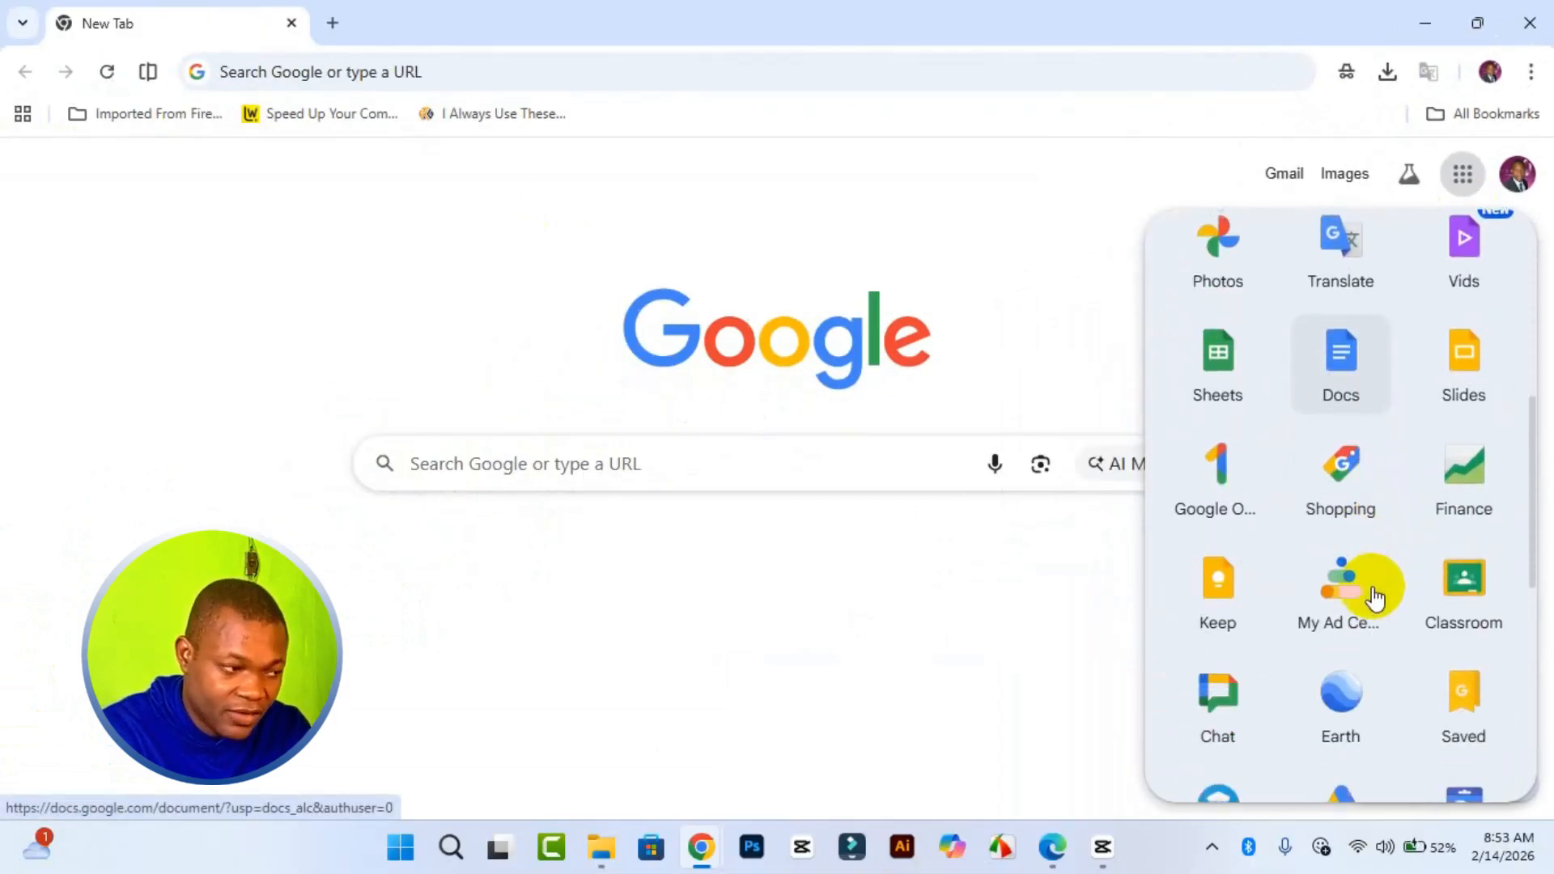
scroll(1376, 597, "down", 1)
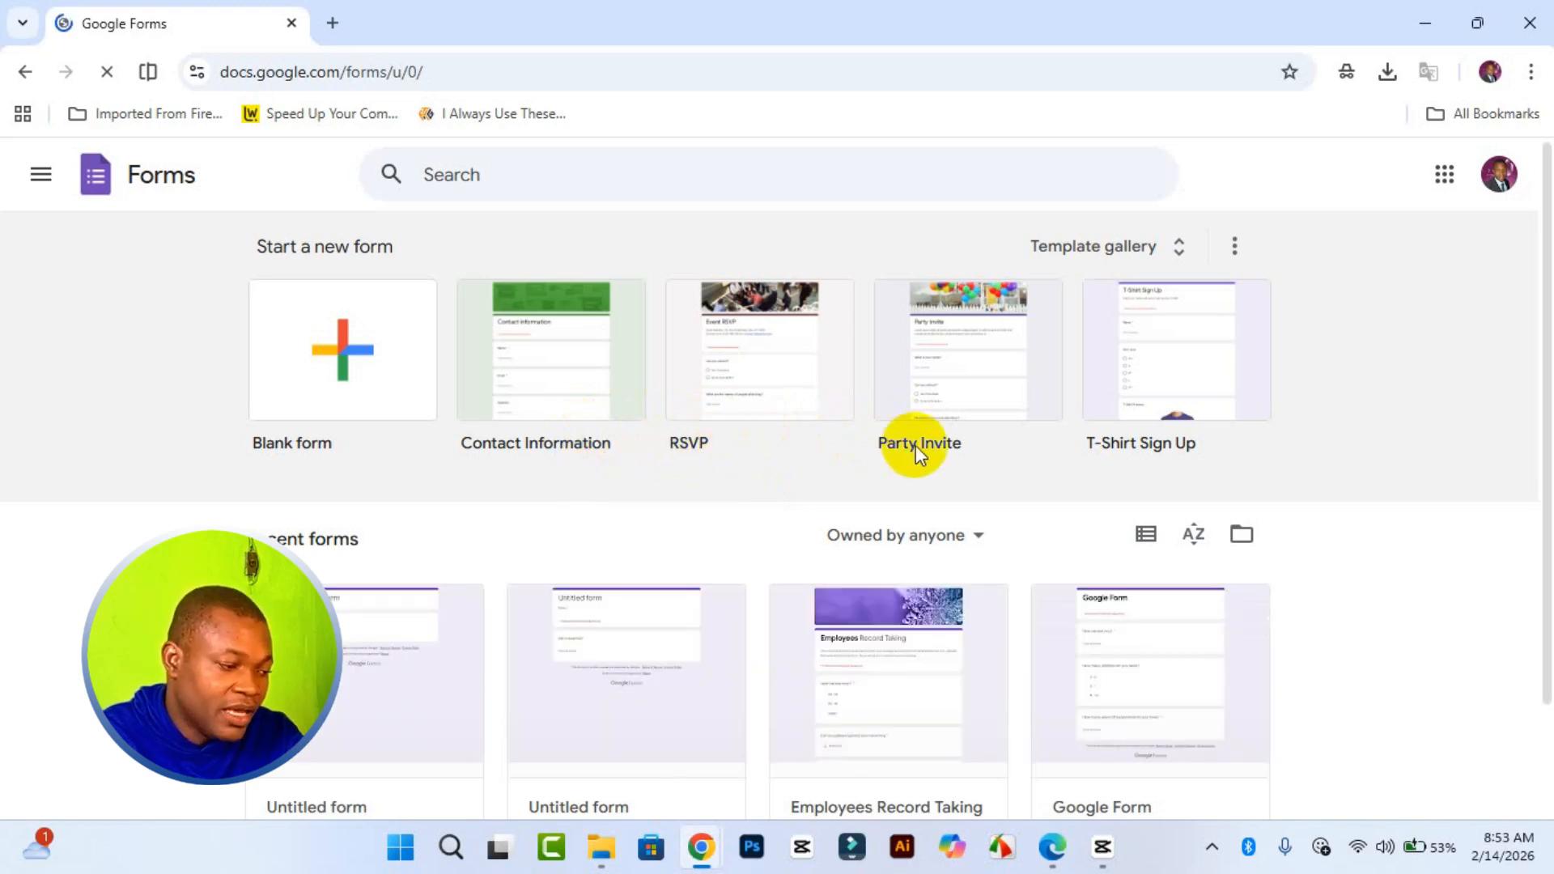
Look over the templates and recent forms, and create a new blank form
scroll(1061, 456, "down", 2)
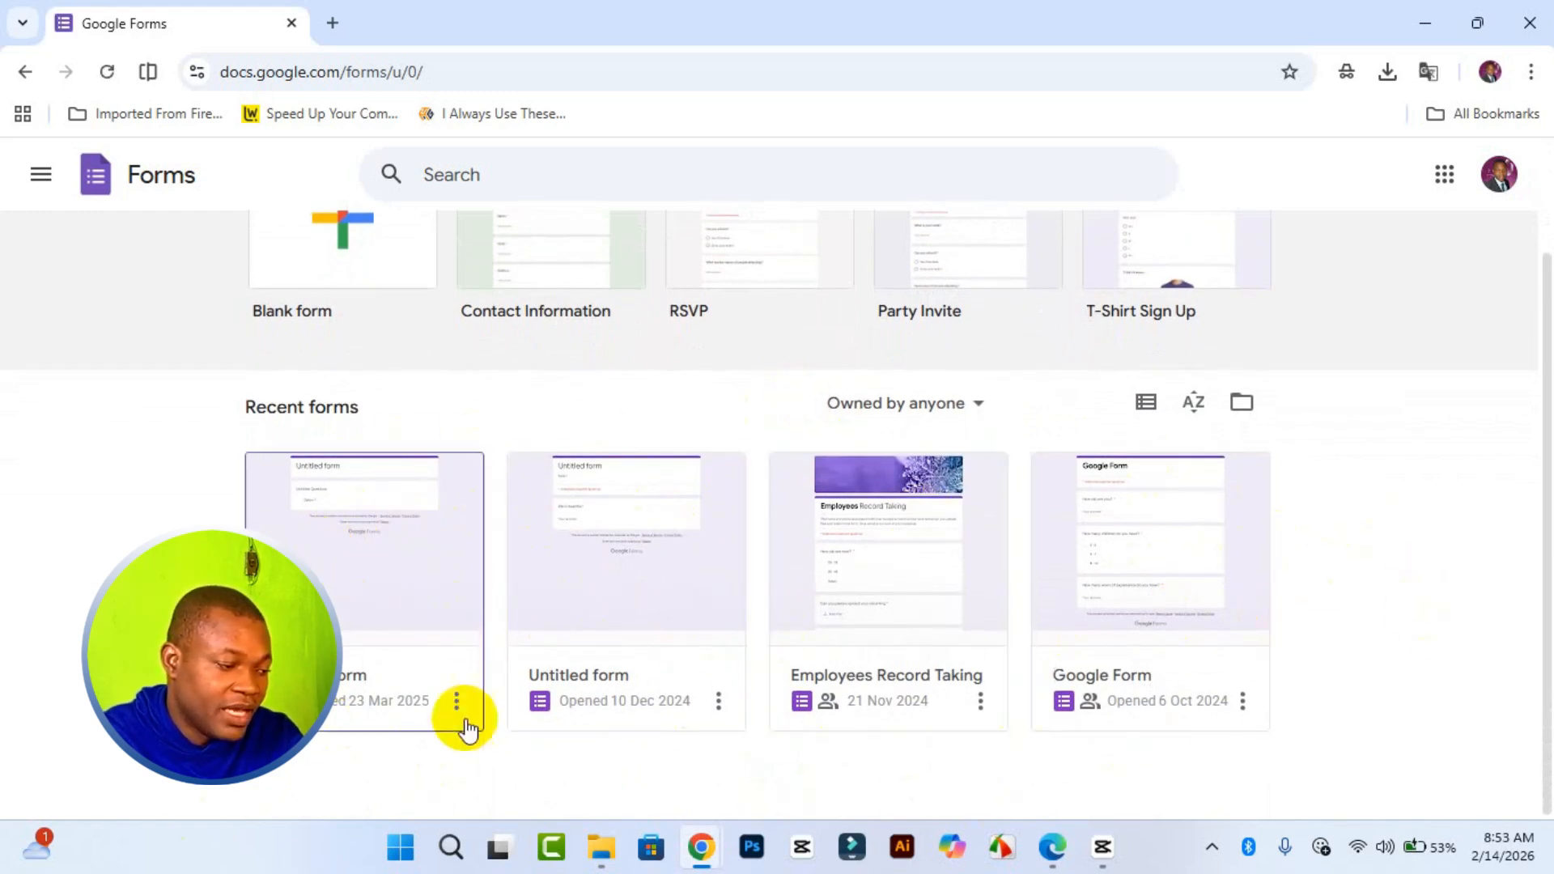
scroll(687, 632, "up", 2)
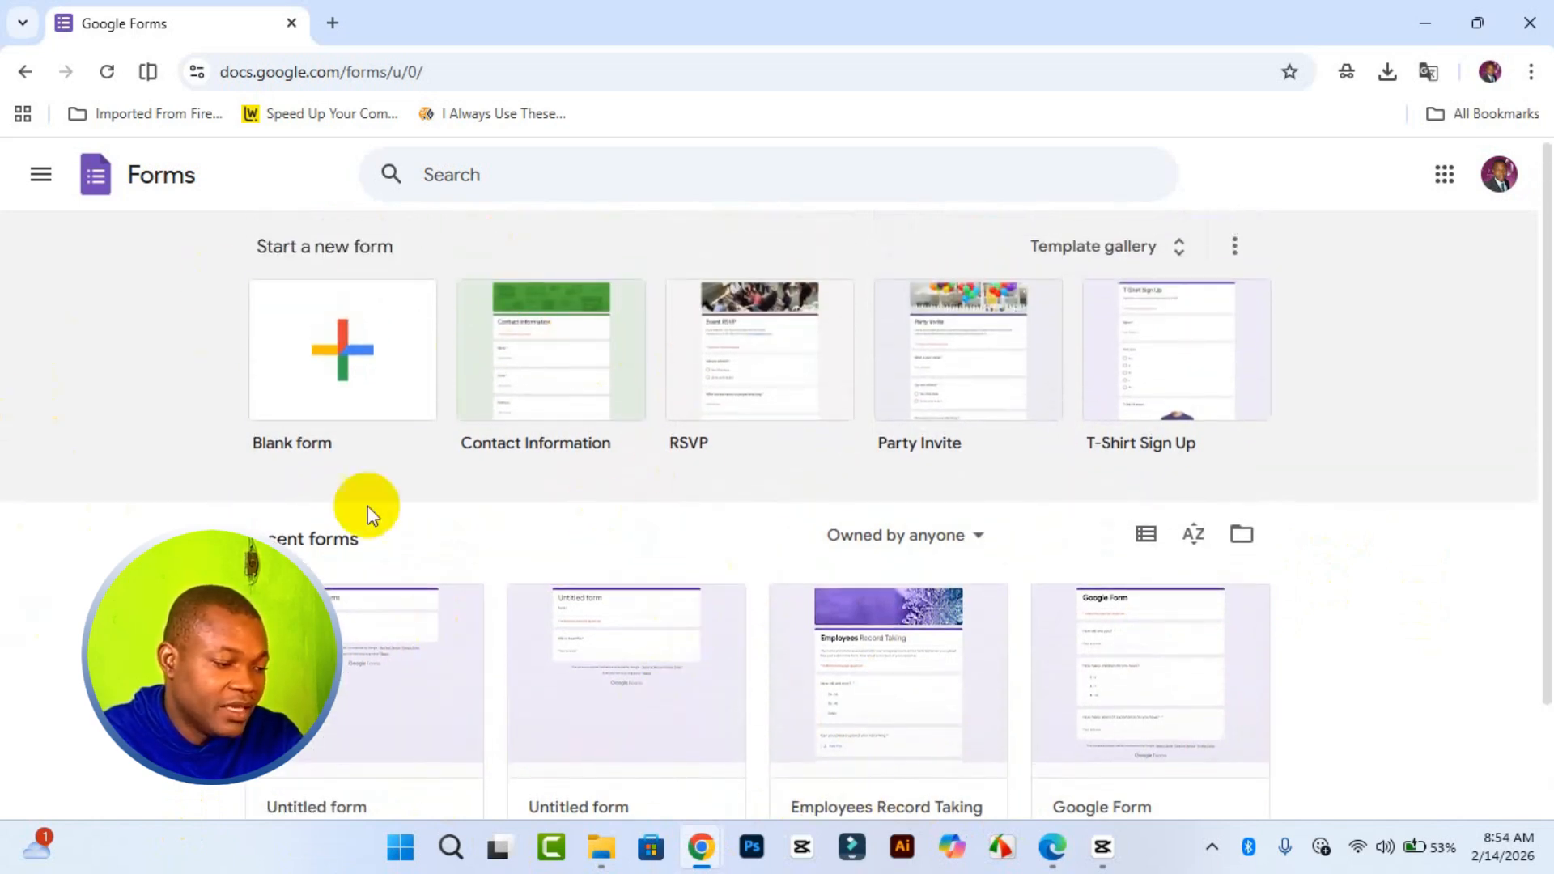
left_click(284, 404)
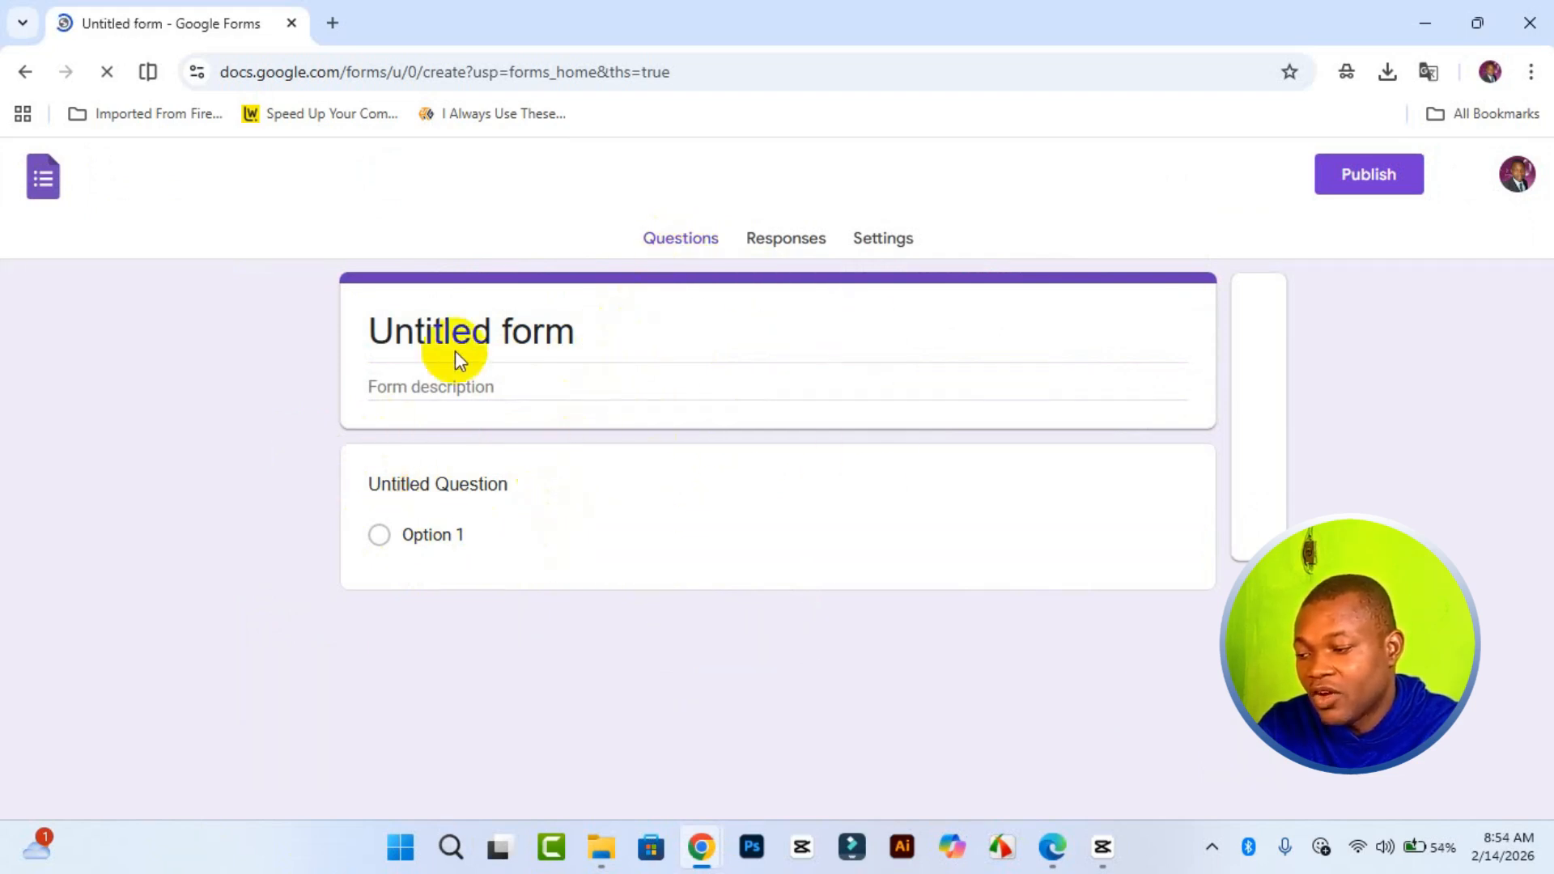
Replace the default form title with "Employee Survey"
left_click(530, 332)
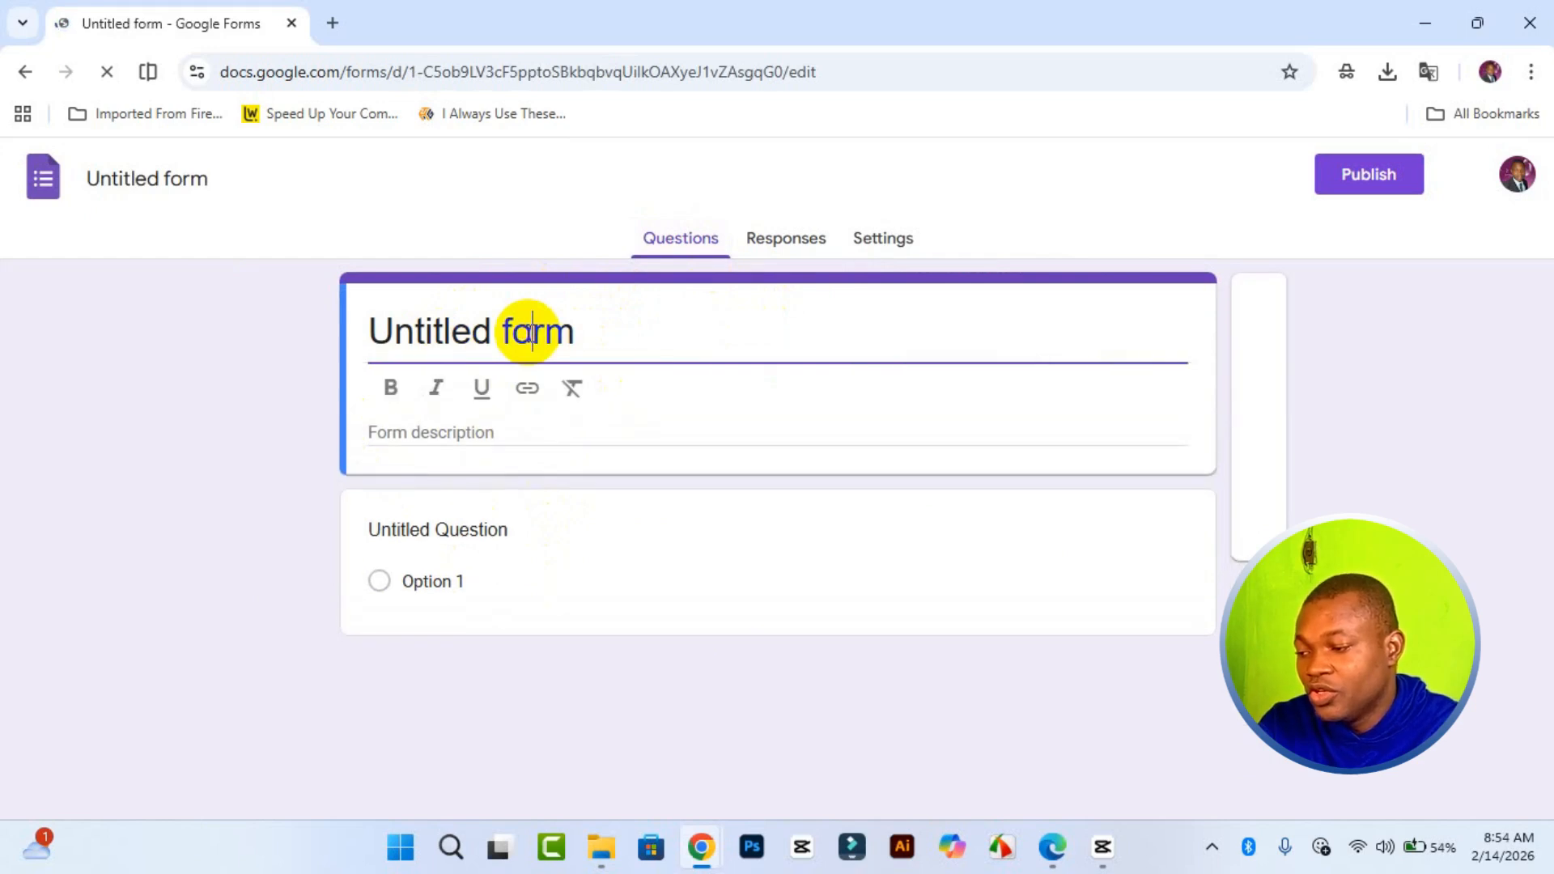
left_click_drag(586, 324, 210, 340)
type("E")
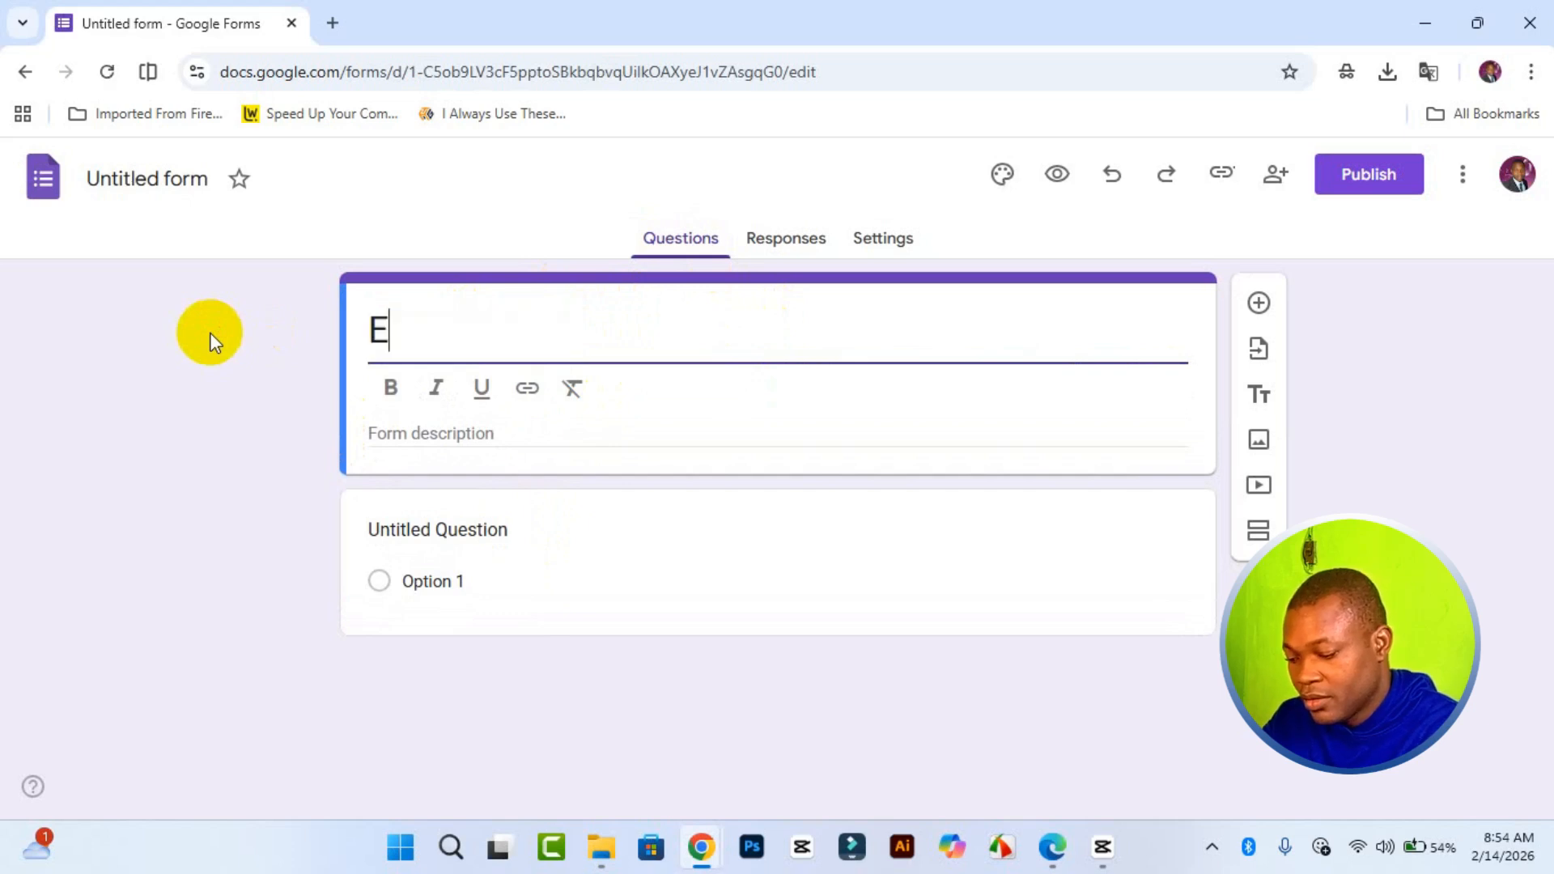
type("mployee")
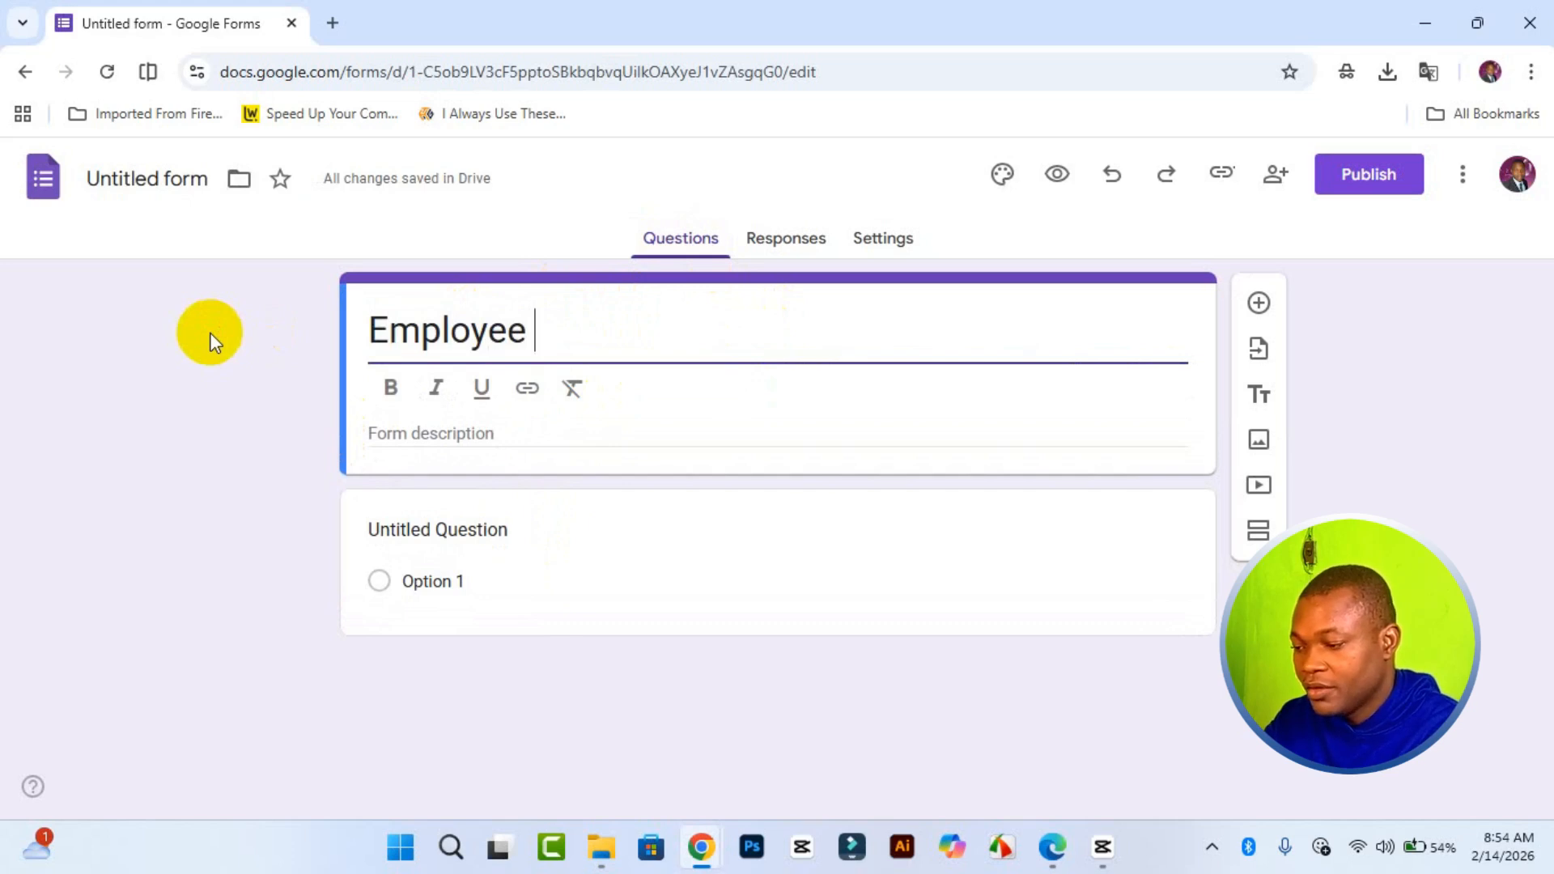
type(" Survey")
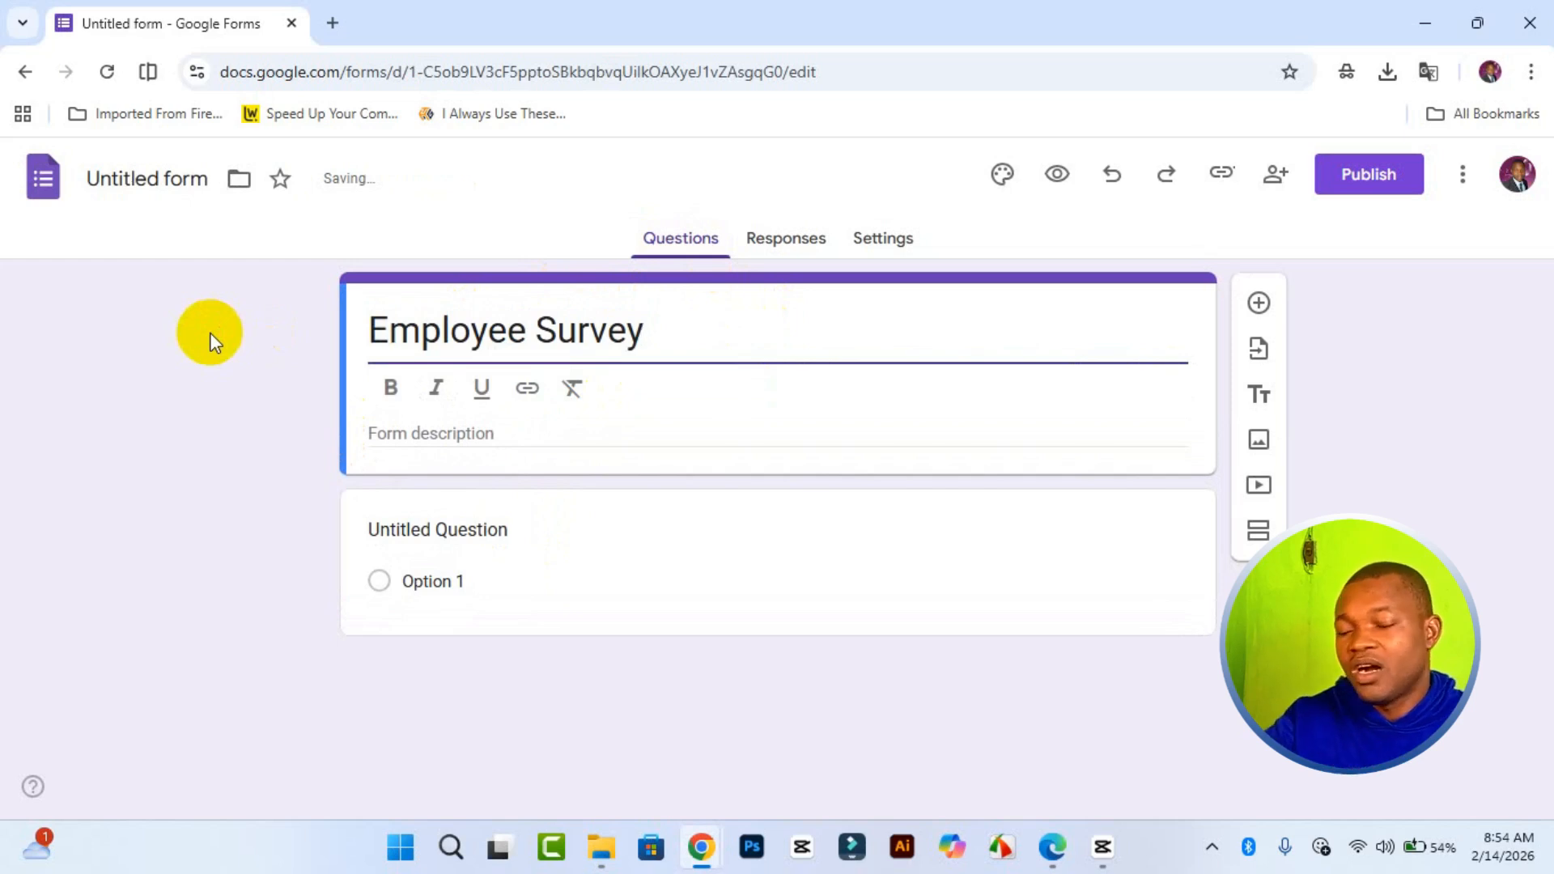
Make the form title bold, clear its formatting once, and apply bold again
key("ctrl+a")
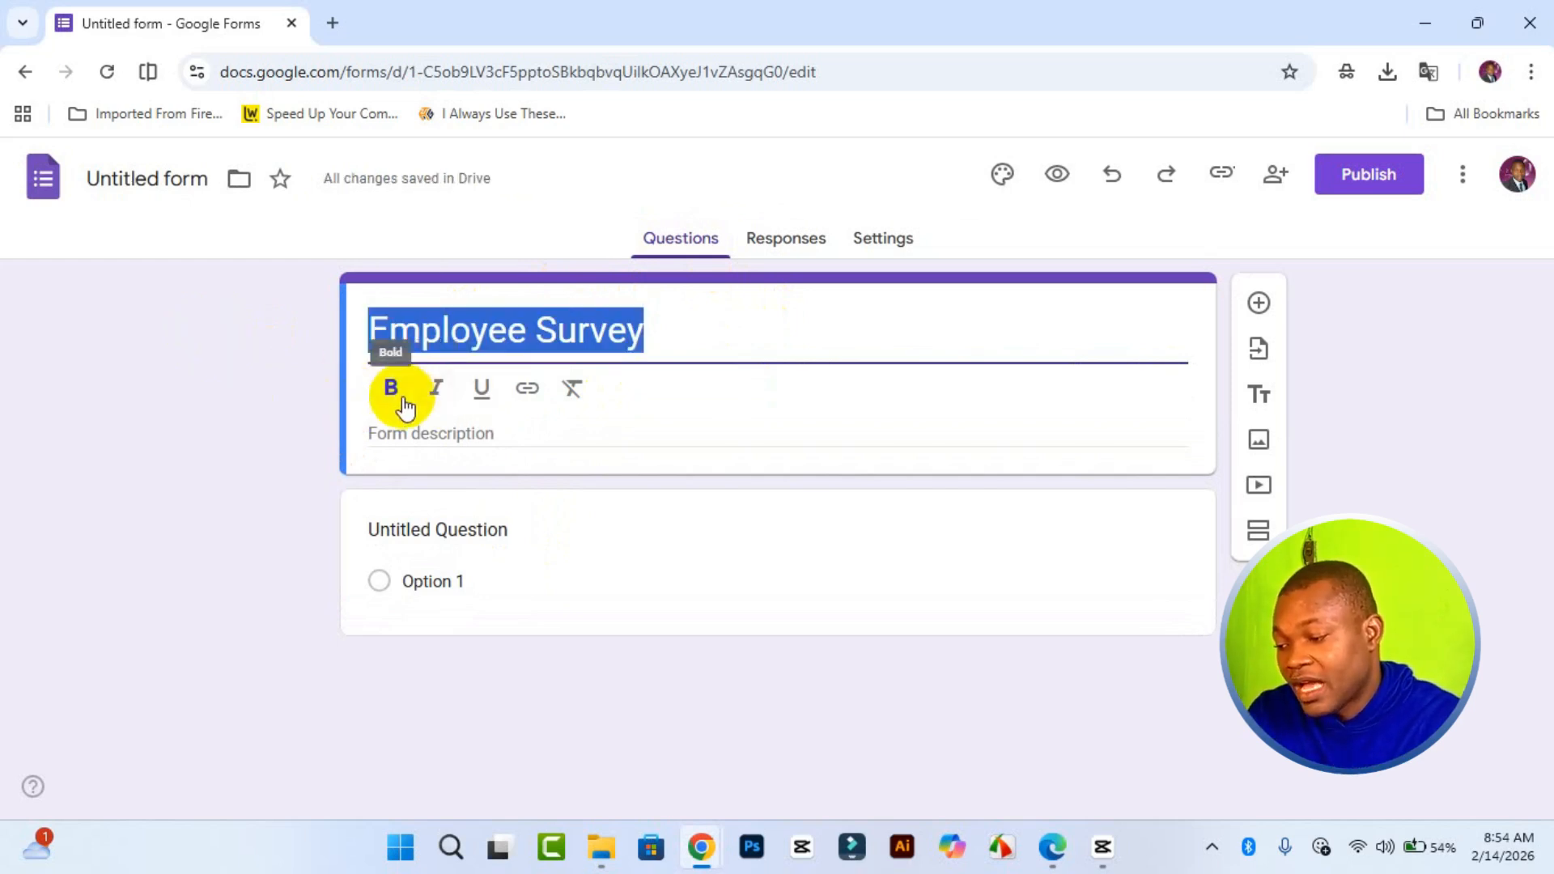
left_click(391, 389)
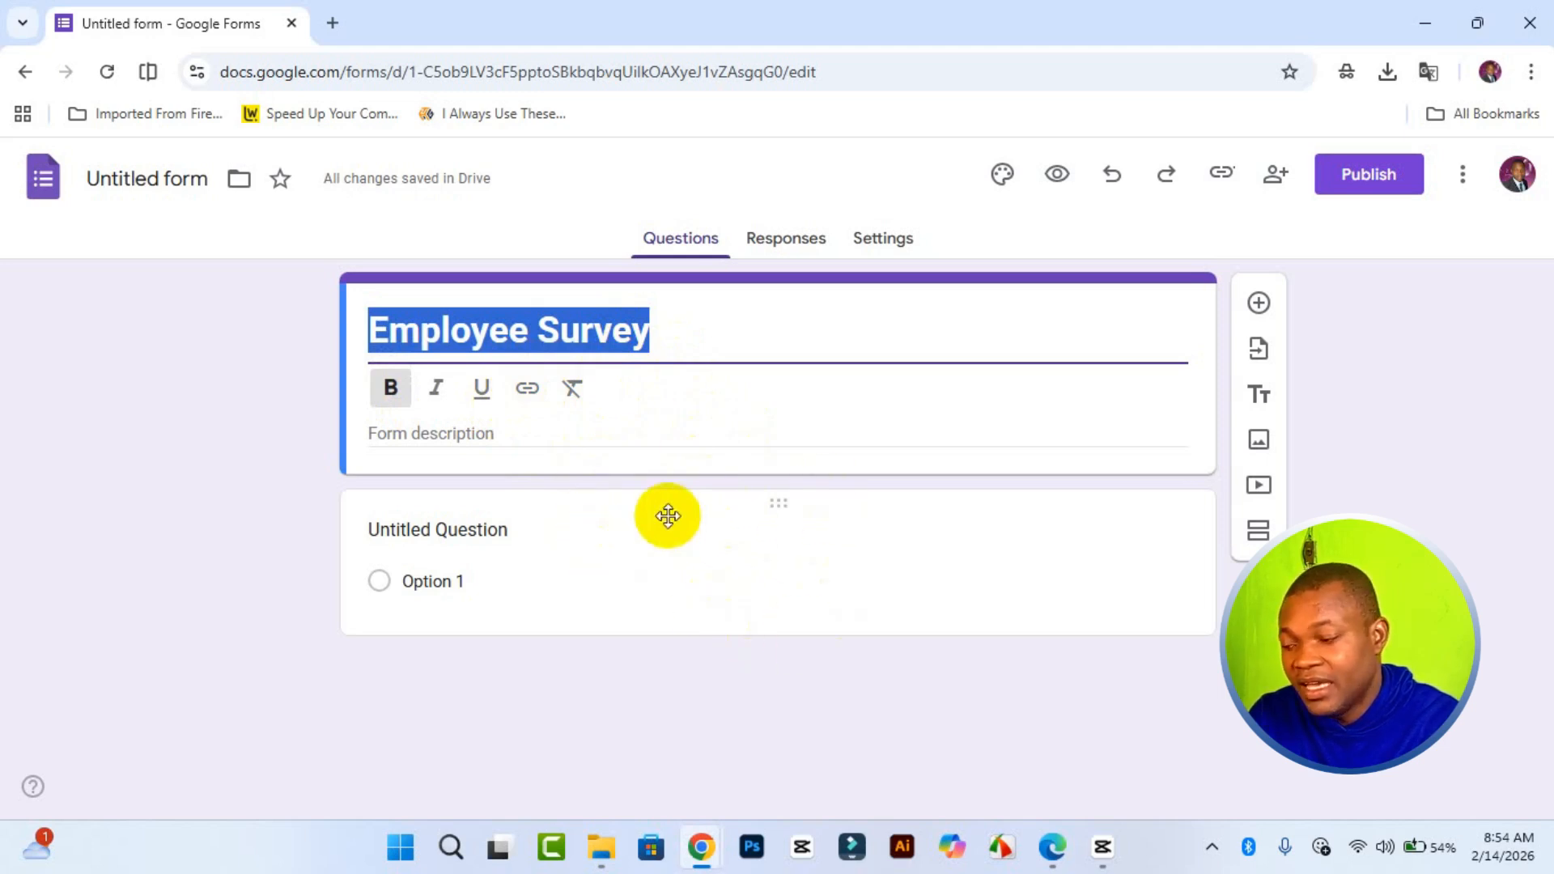
left_click(572, 393)
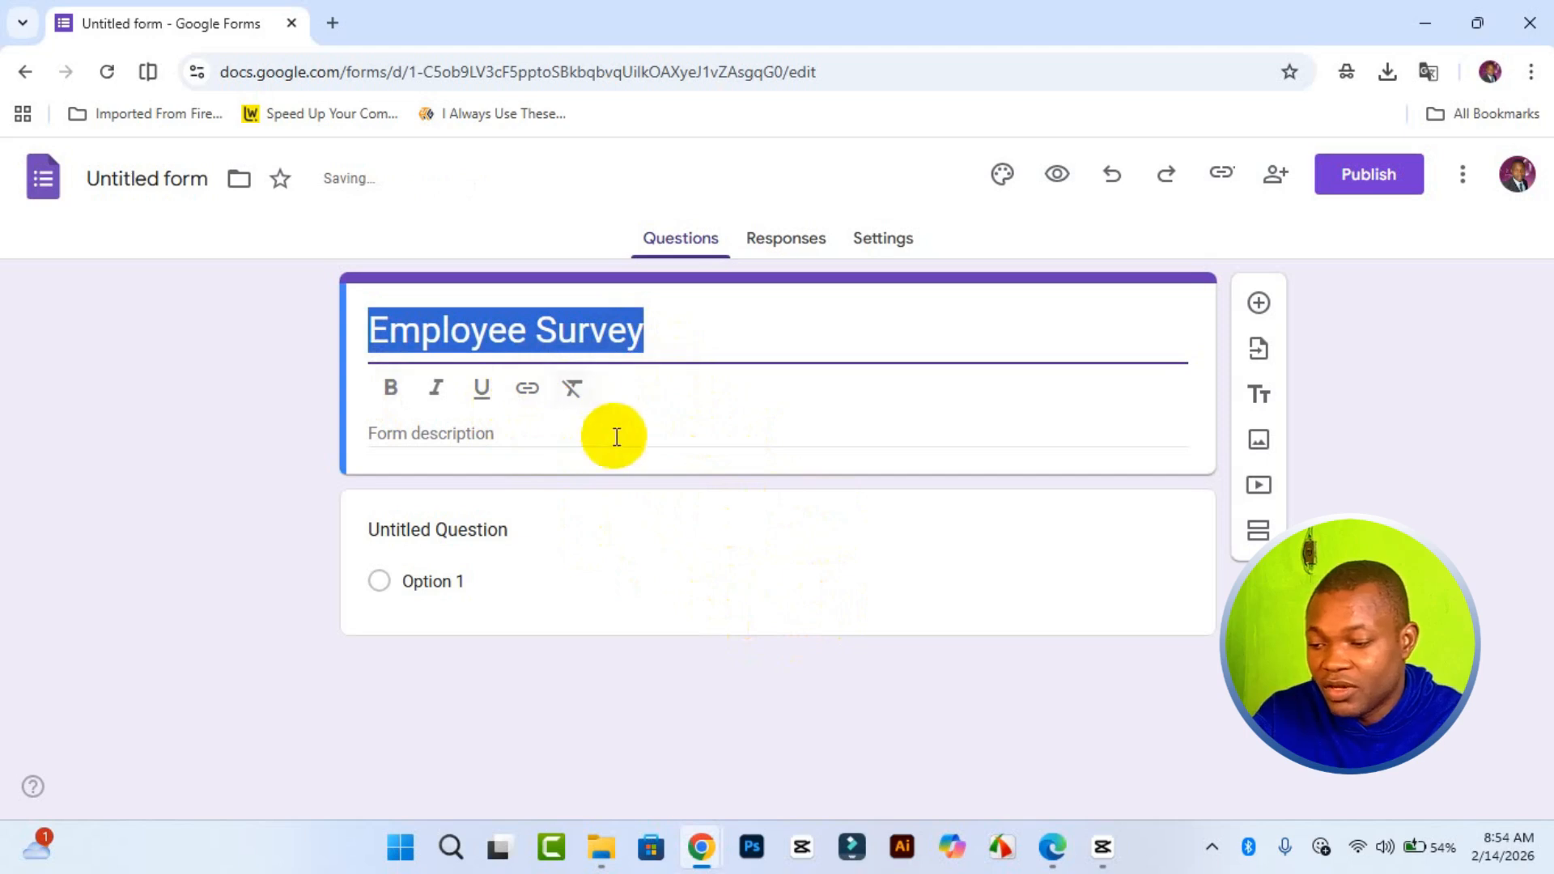
left_click(392, 389)
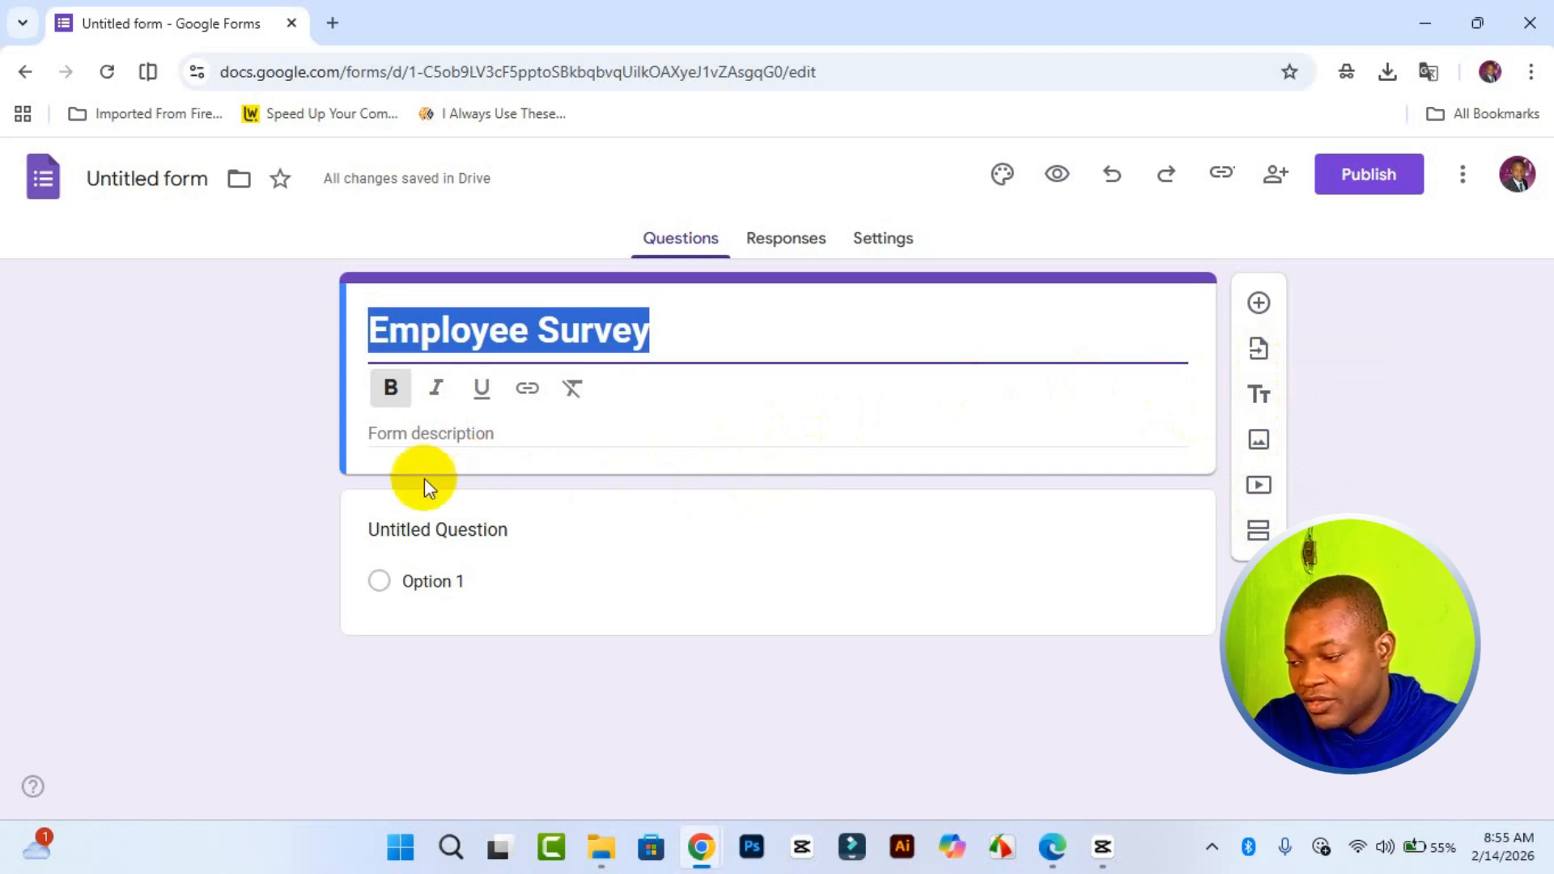
left_click(324, 494)
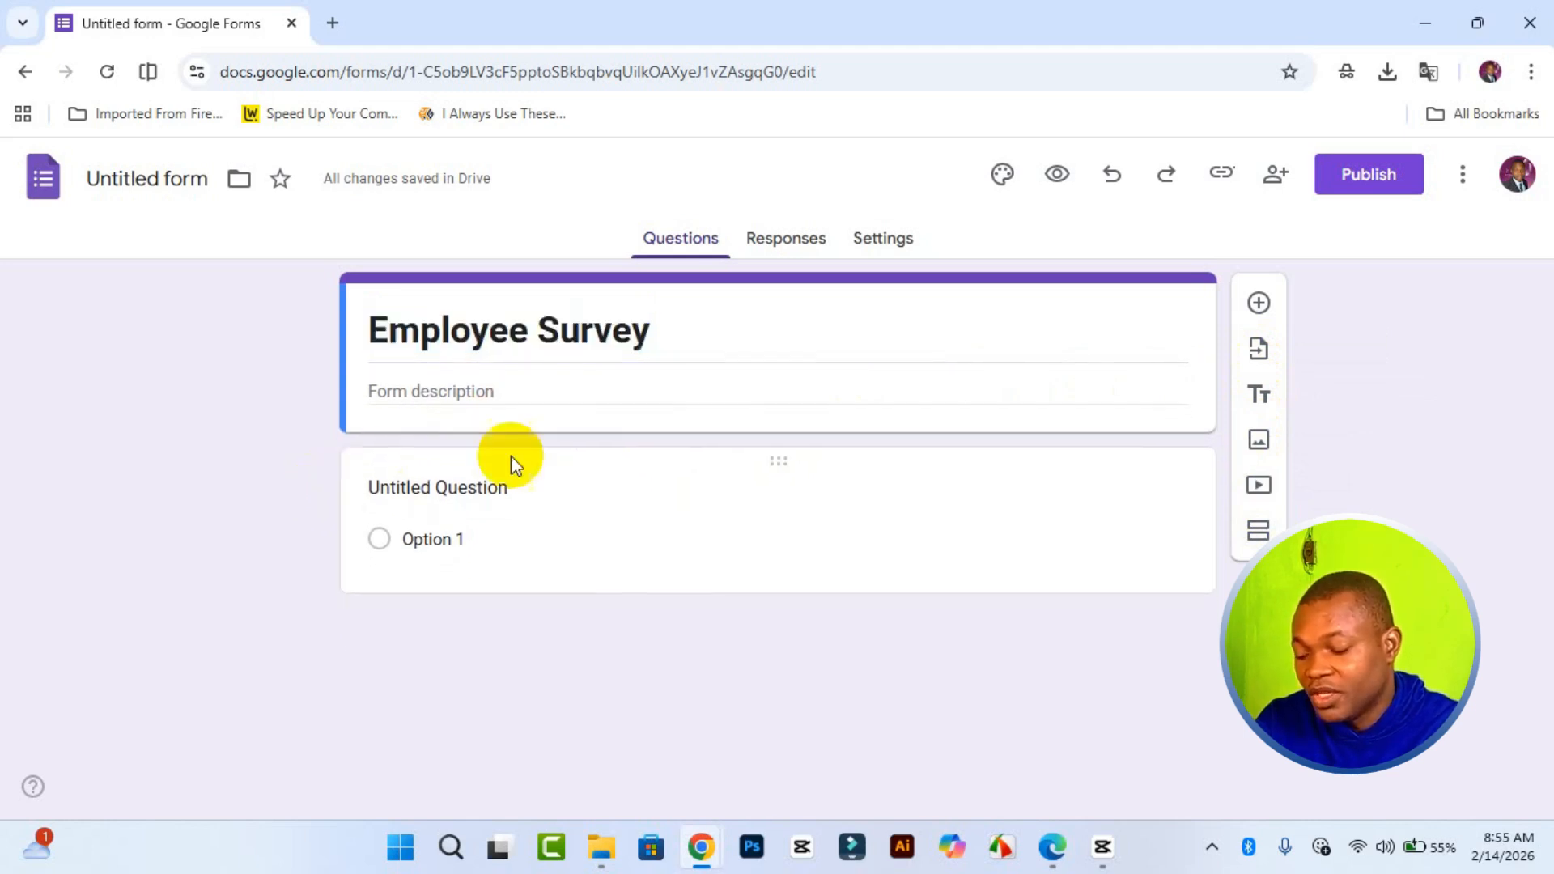
Enter "Form Description" as the form's description and set that text in italics
left_click(453, 391)
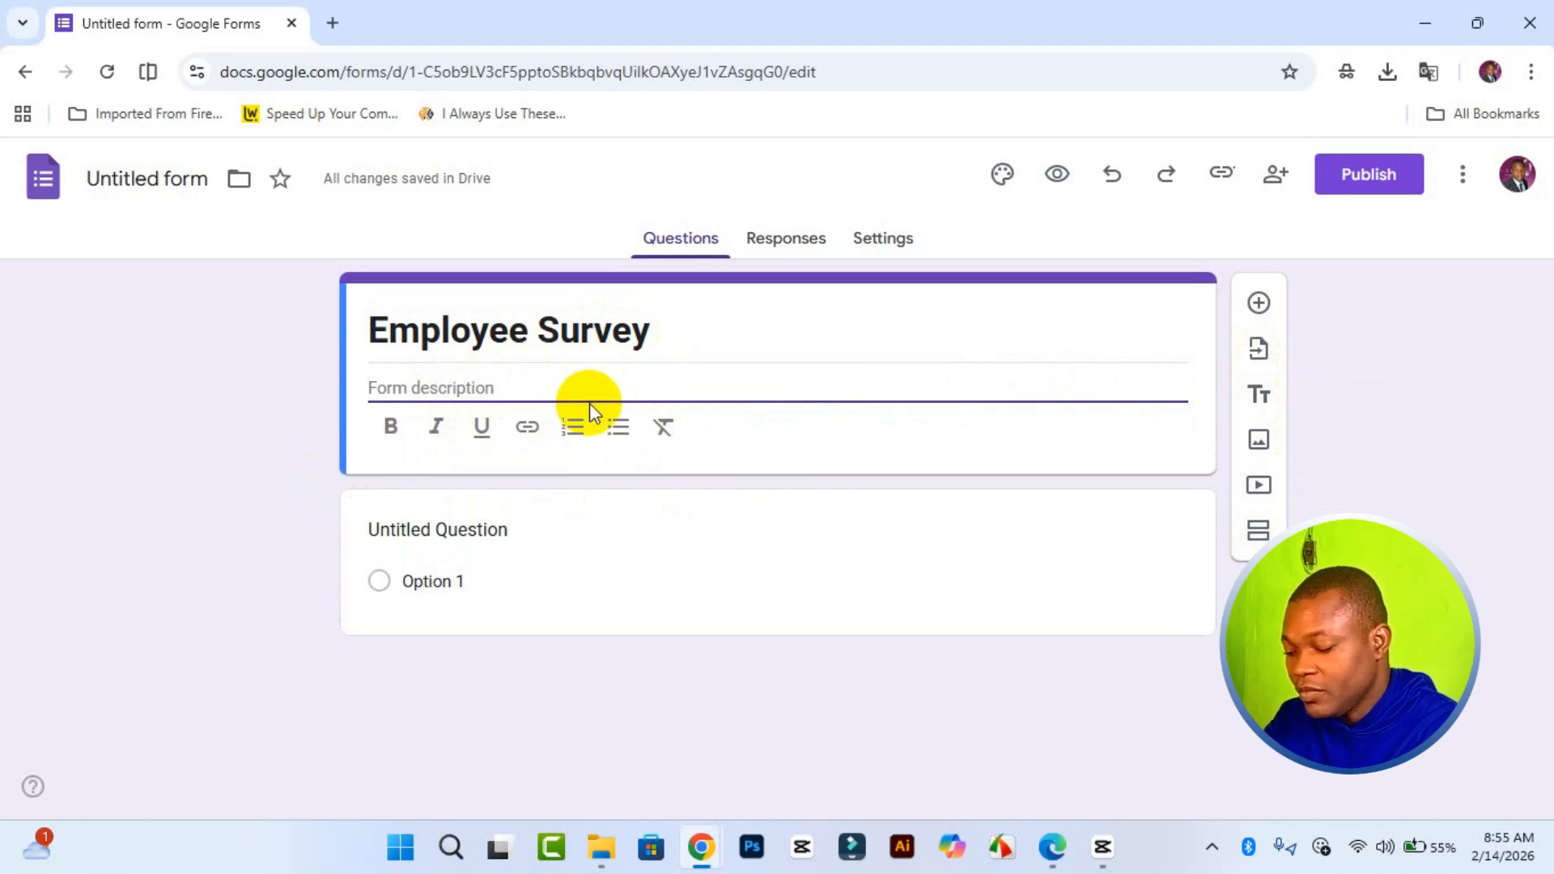
type("Form Descr")
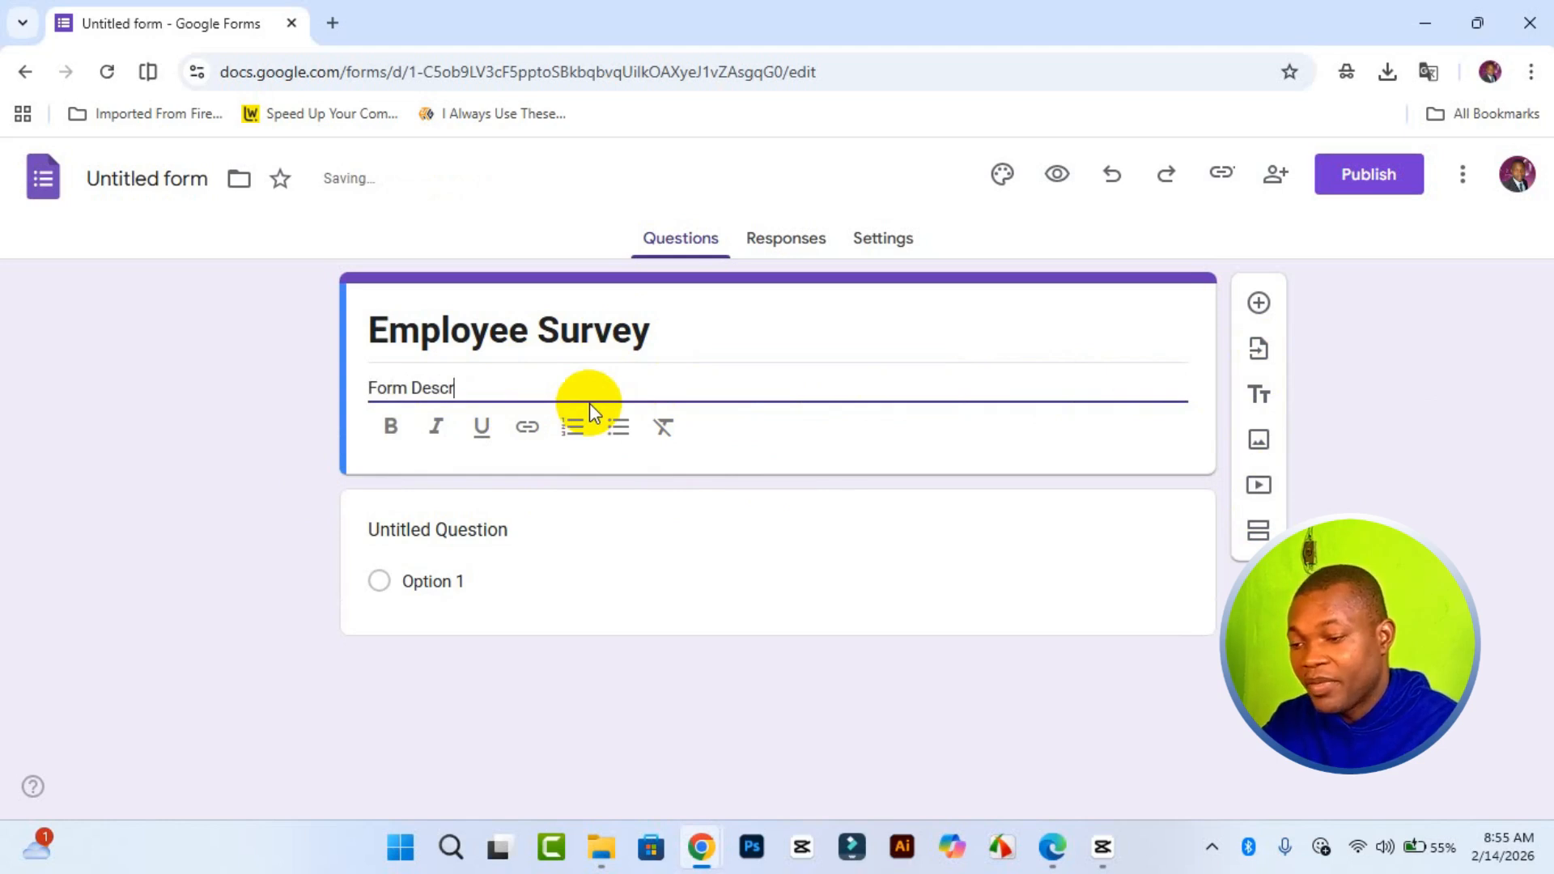
type("iption")
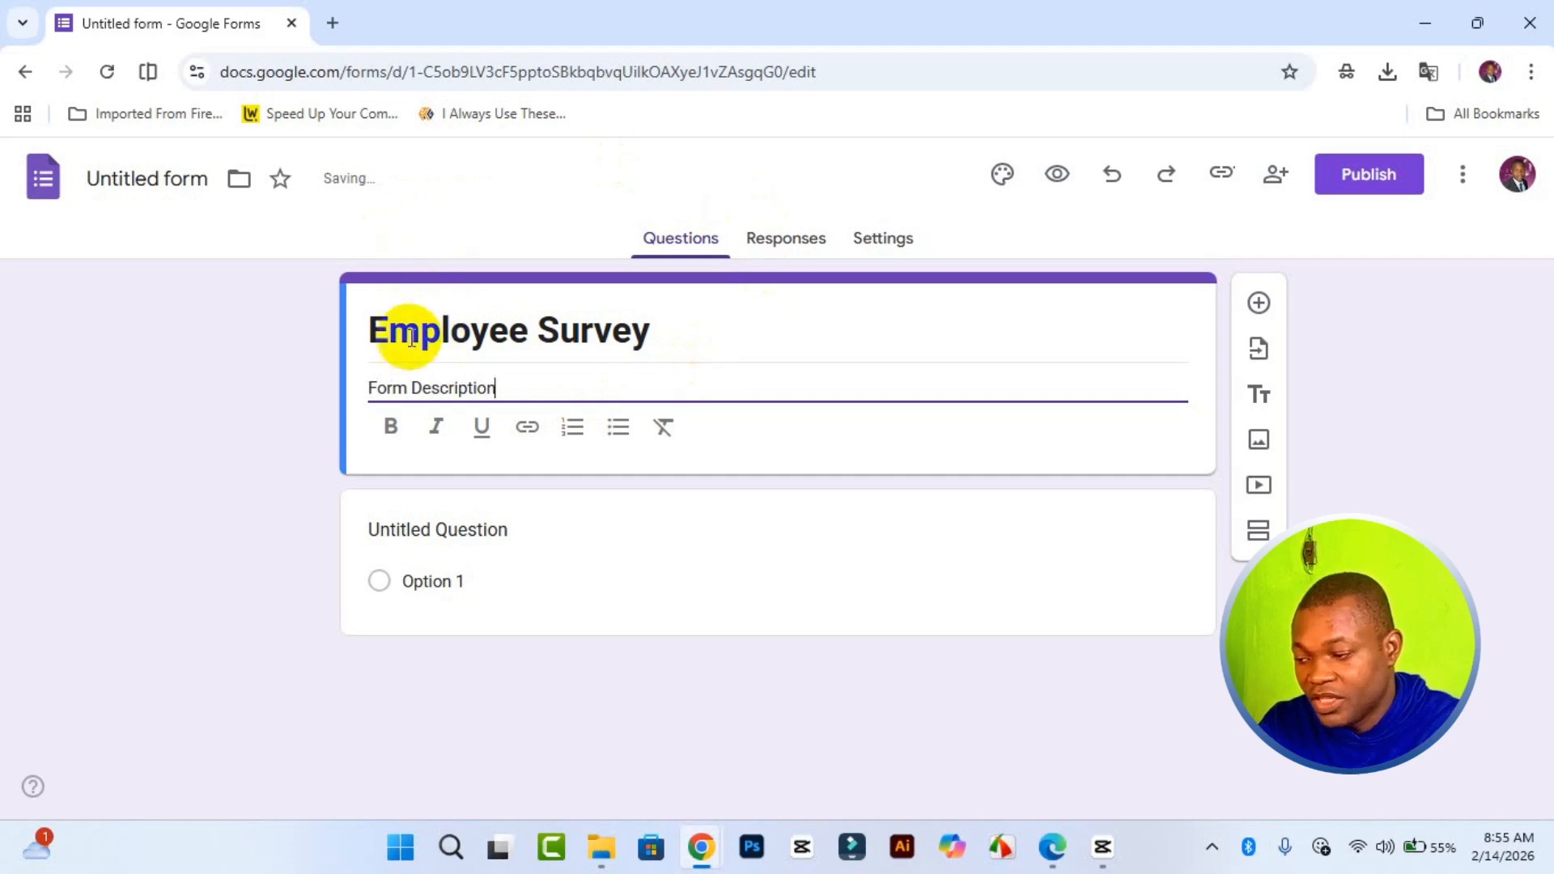
left_click(305, 381)
triple_click(476, 388)
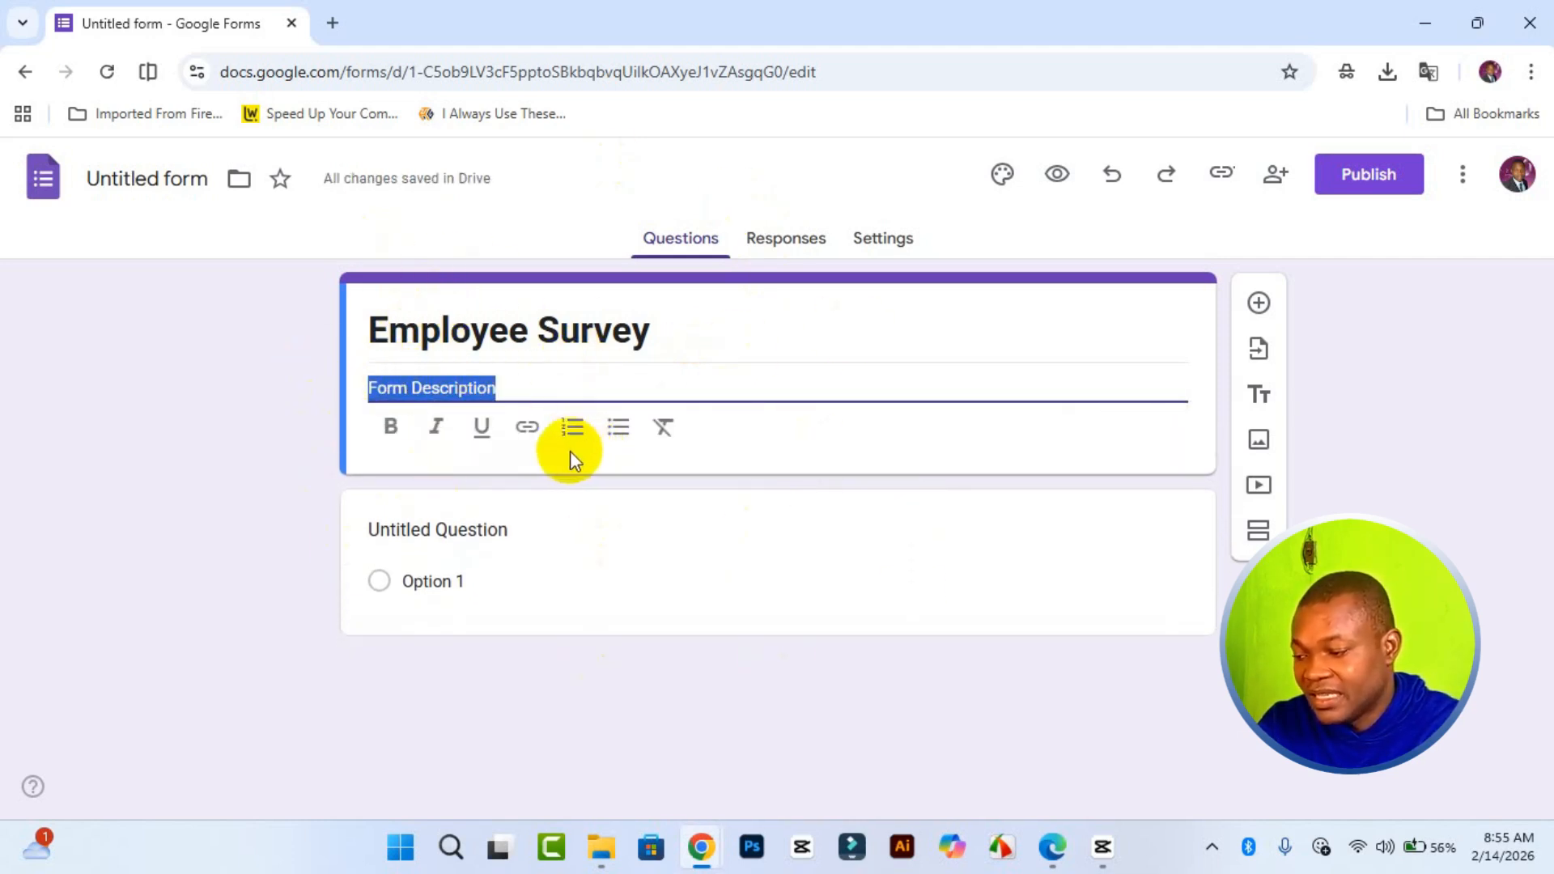
left_click(438, 429)
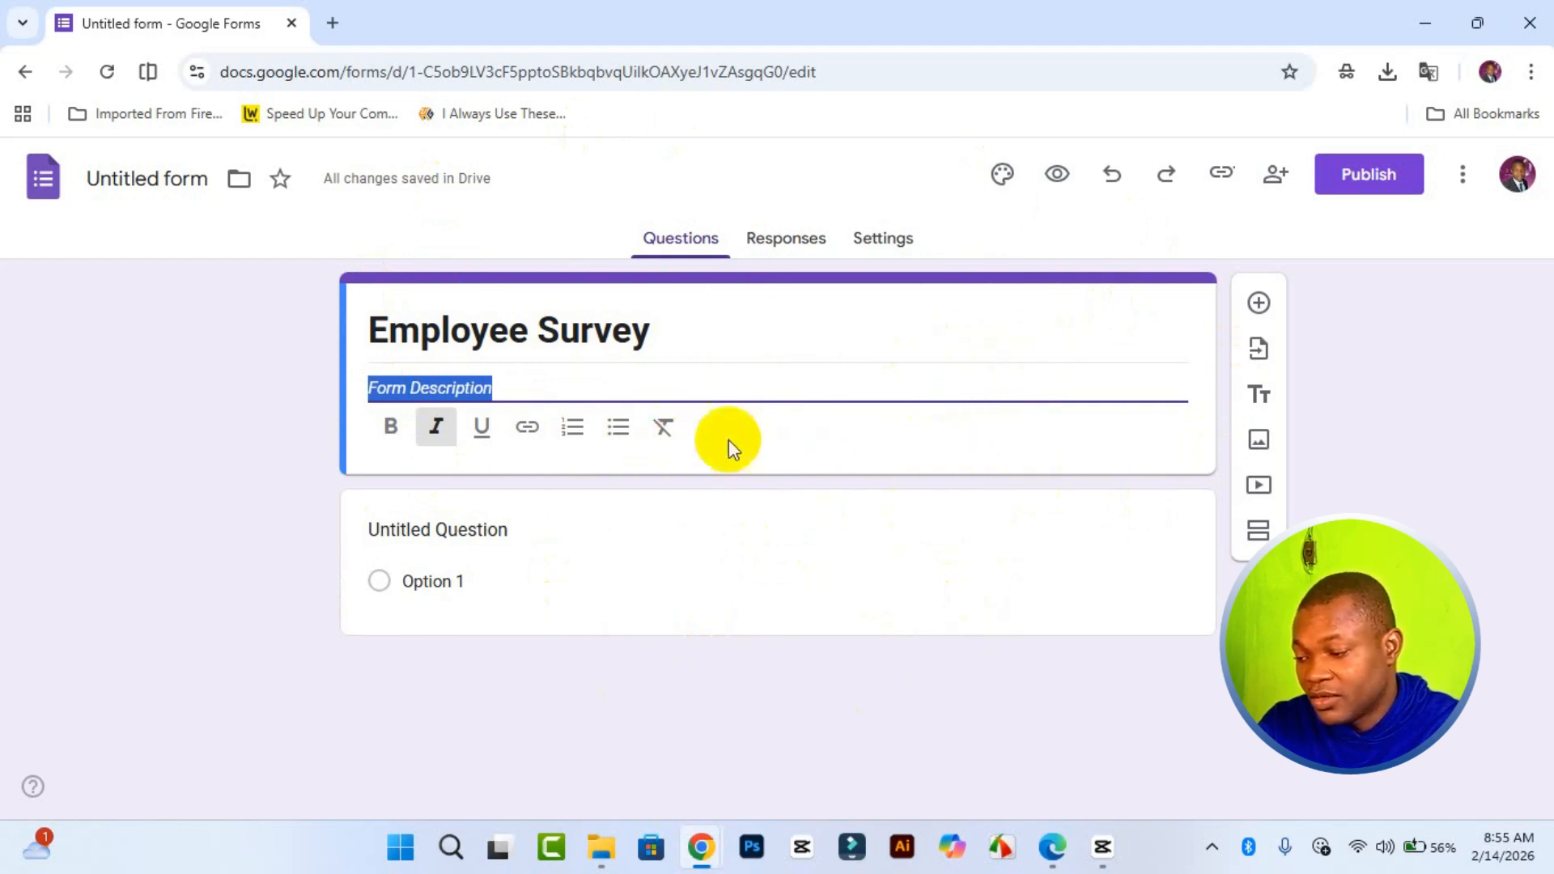
left_click(294, 499)
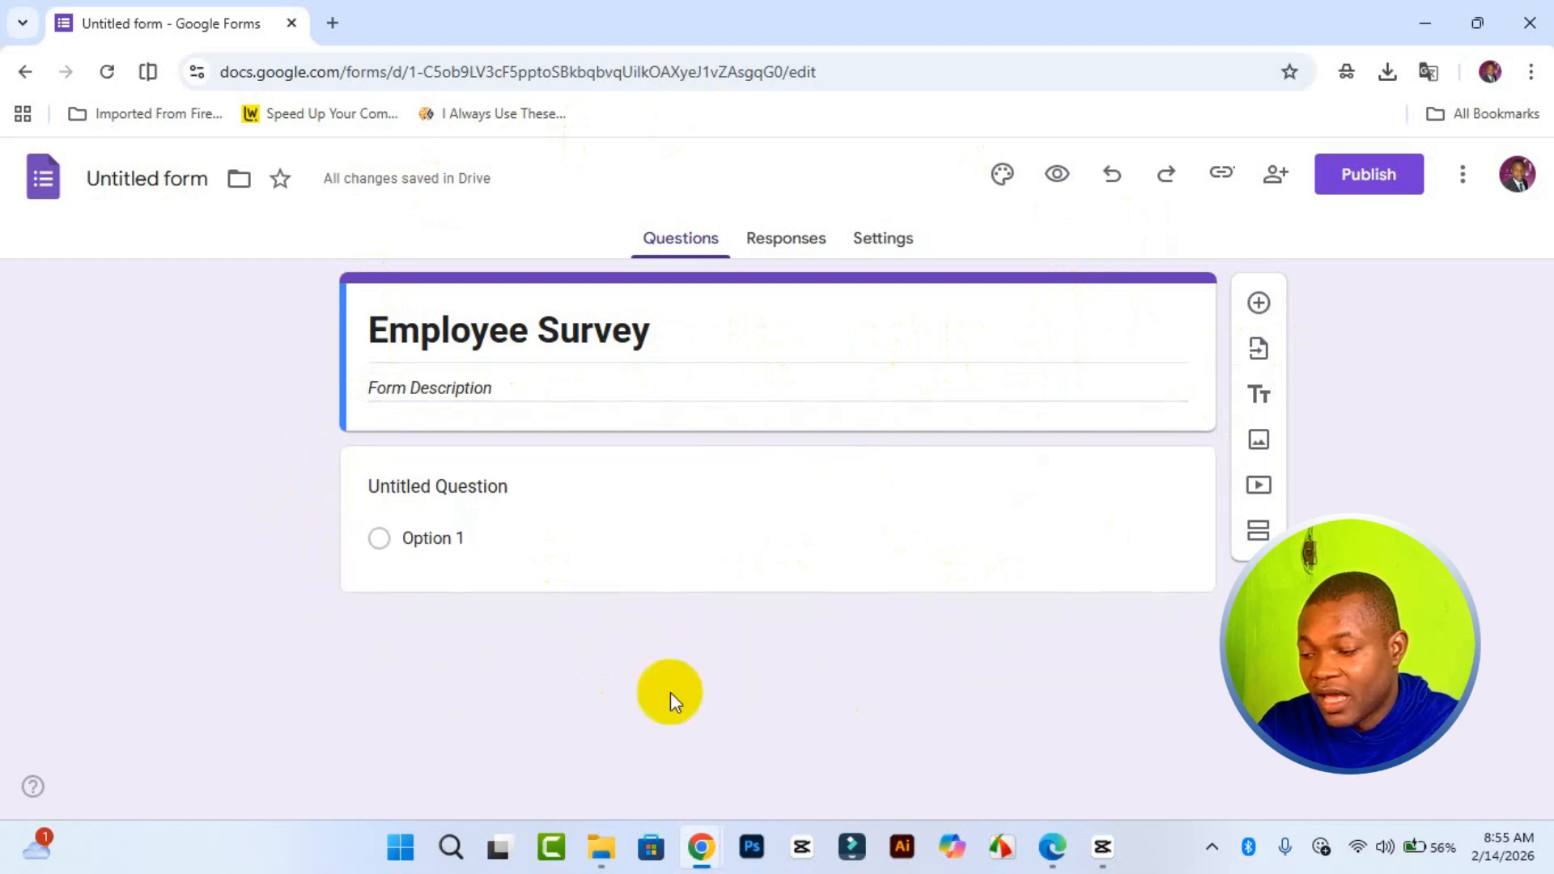
Replace the untitled question's text with "How old Are You ?"
left_click(534, 484)
left_click_drag(583, 502, 368, 509)
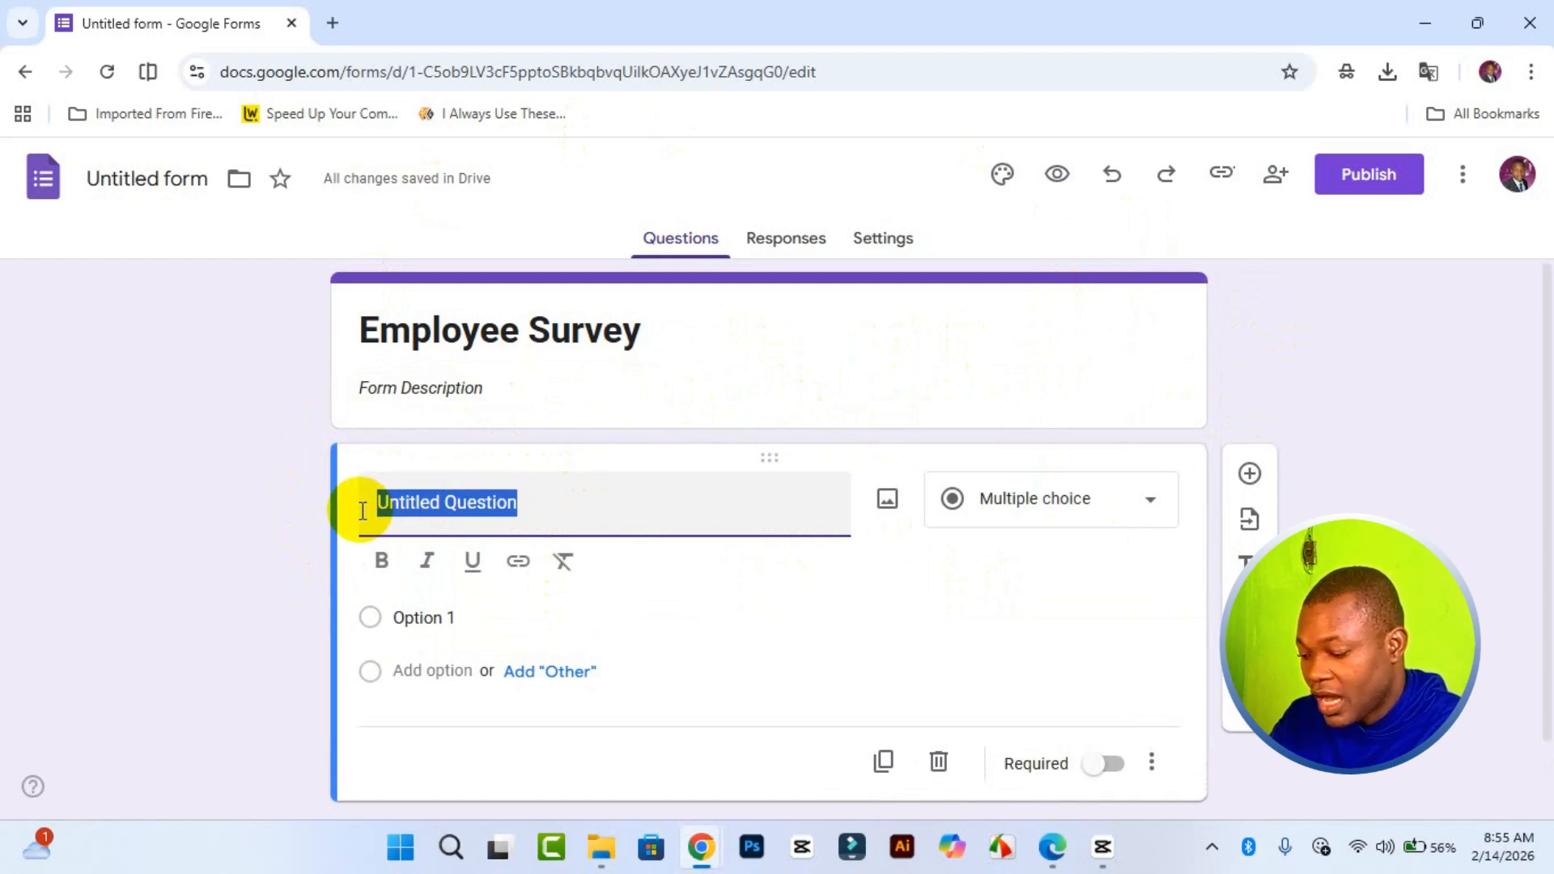
type("H")
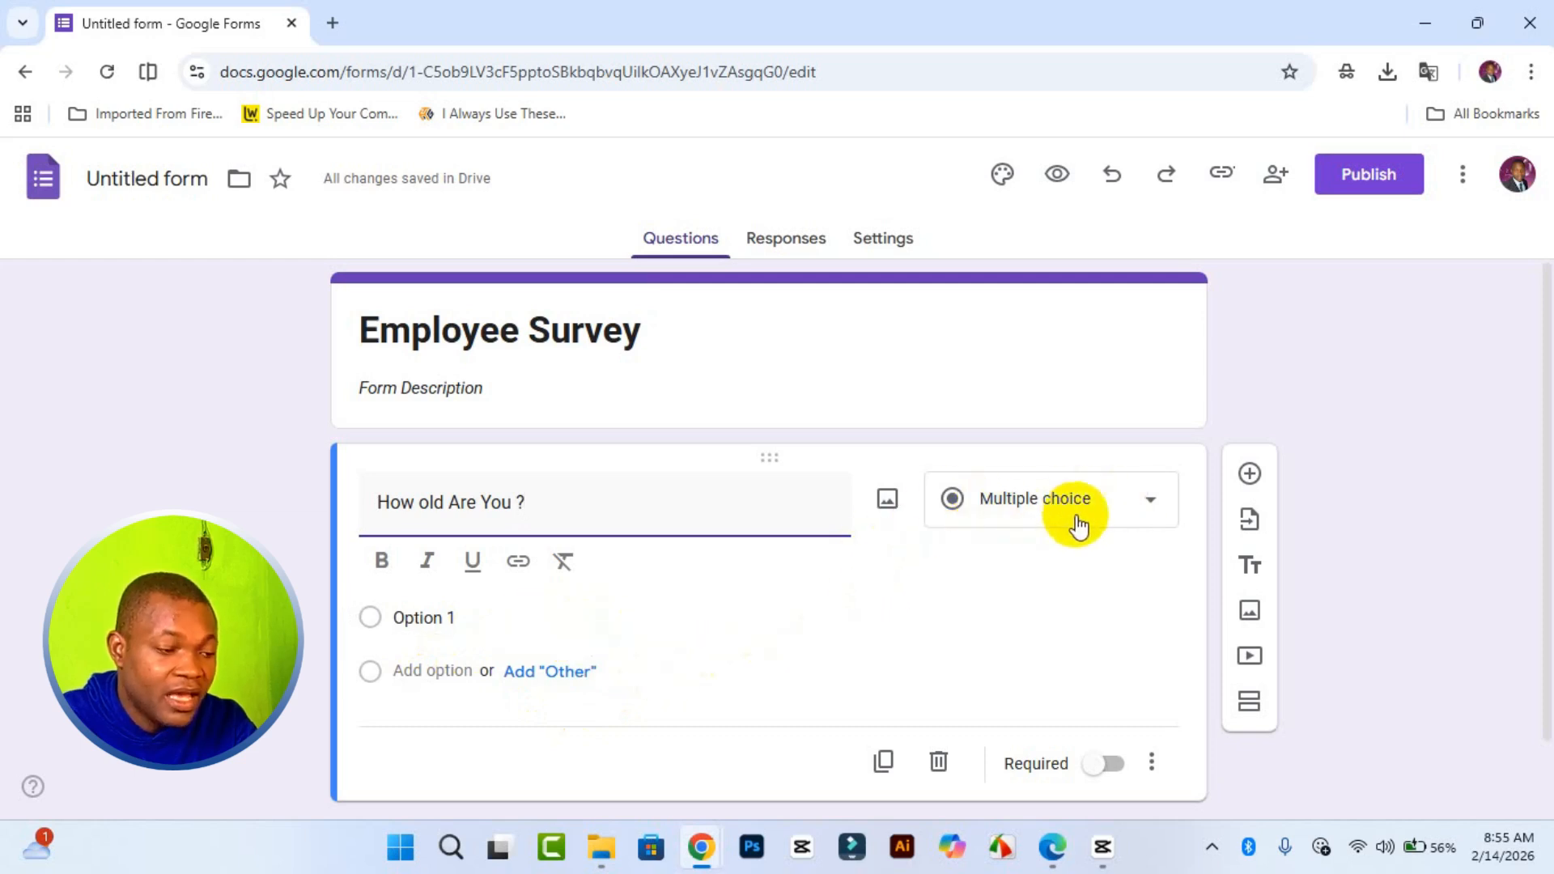
Change the age question's type to Short answer and make it required
left_click(1141, 512)
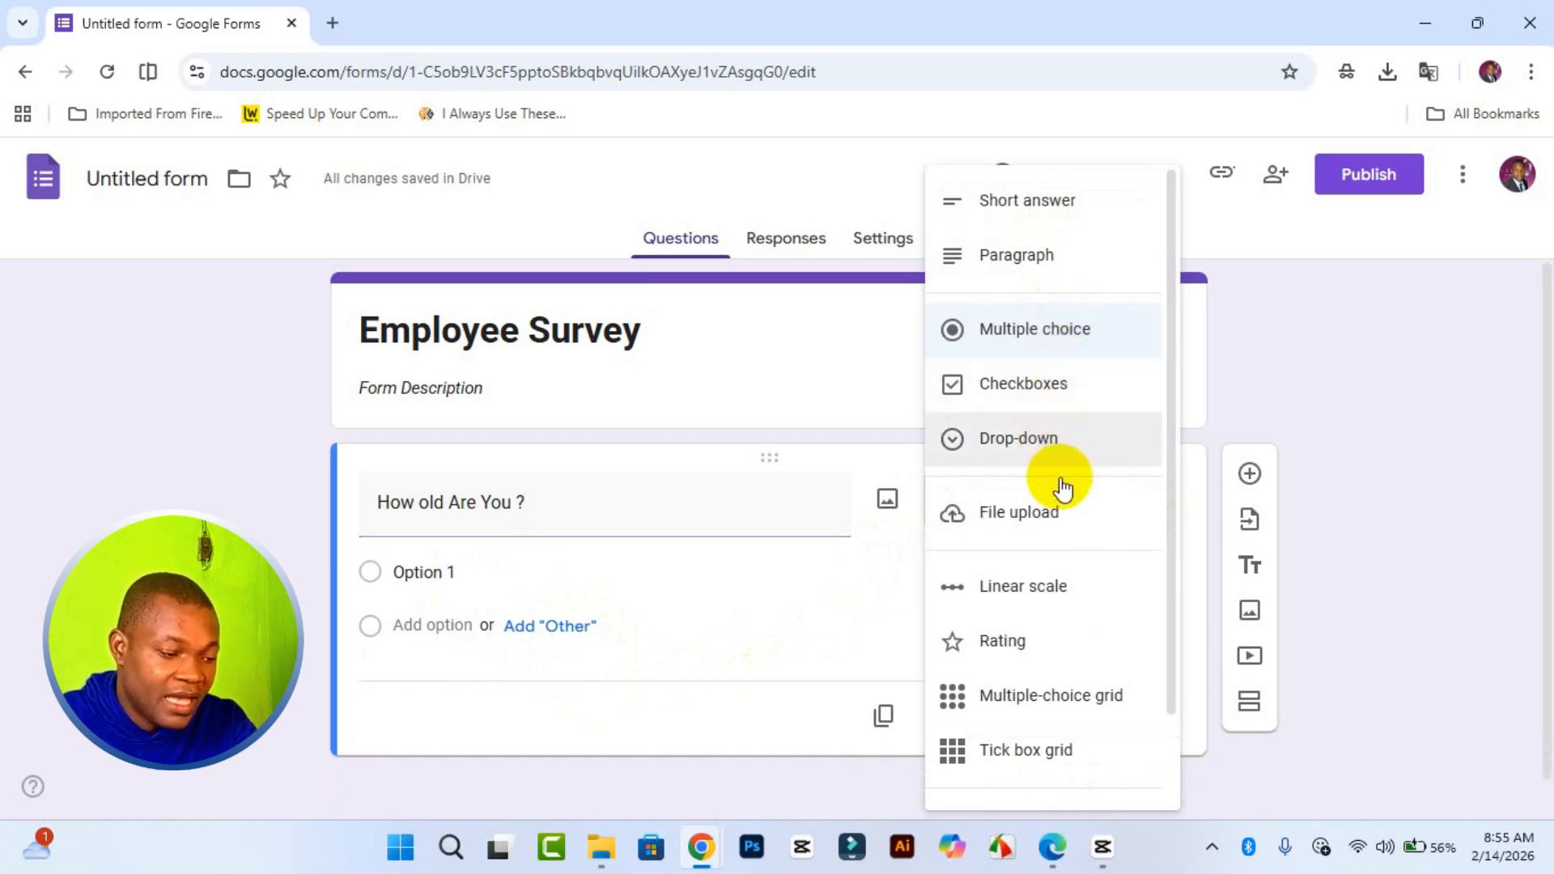
scroll(1060, 524, "down", 2)
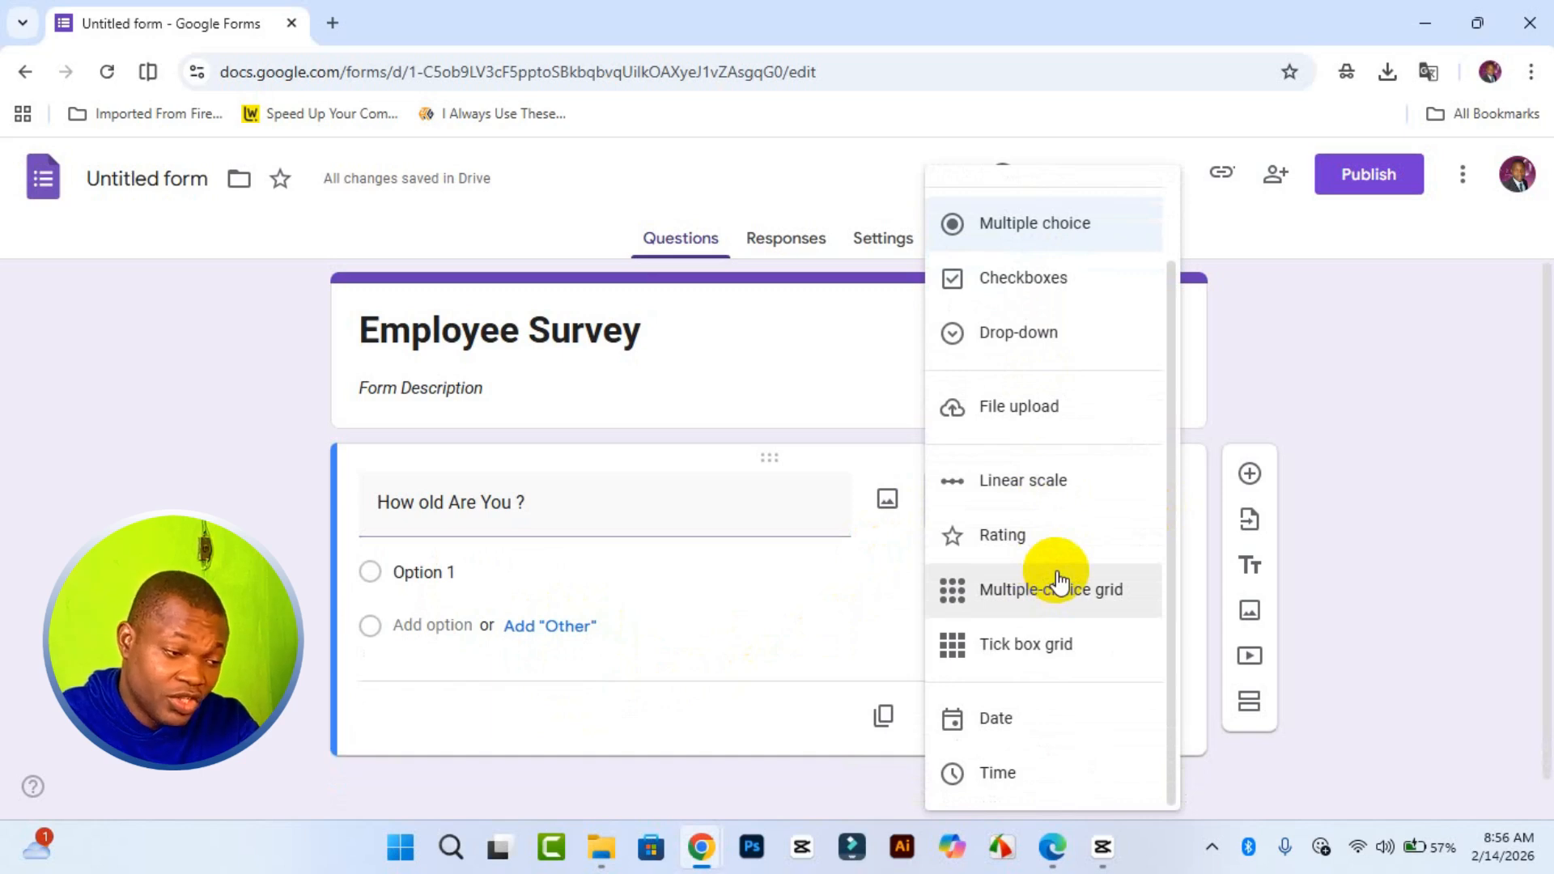
scroll(1049, 308, "up", 2)
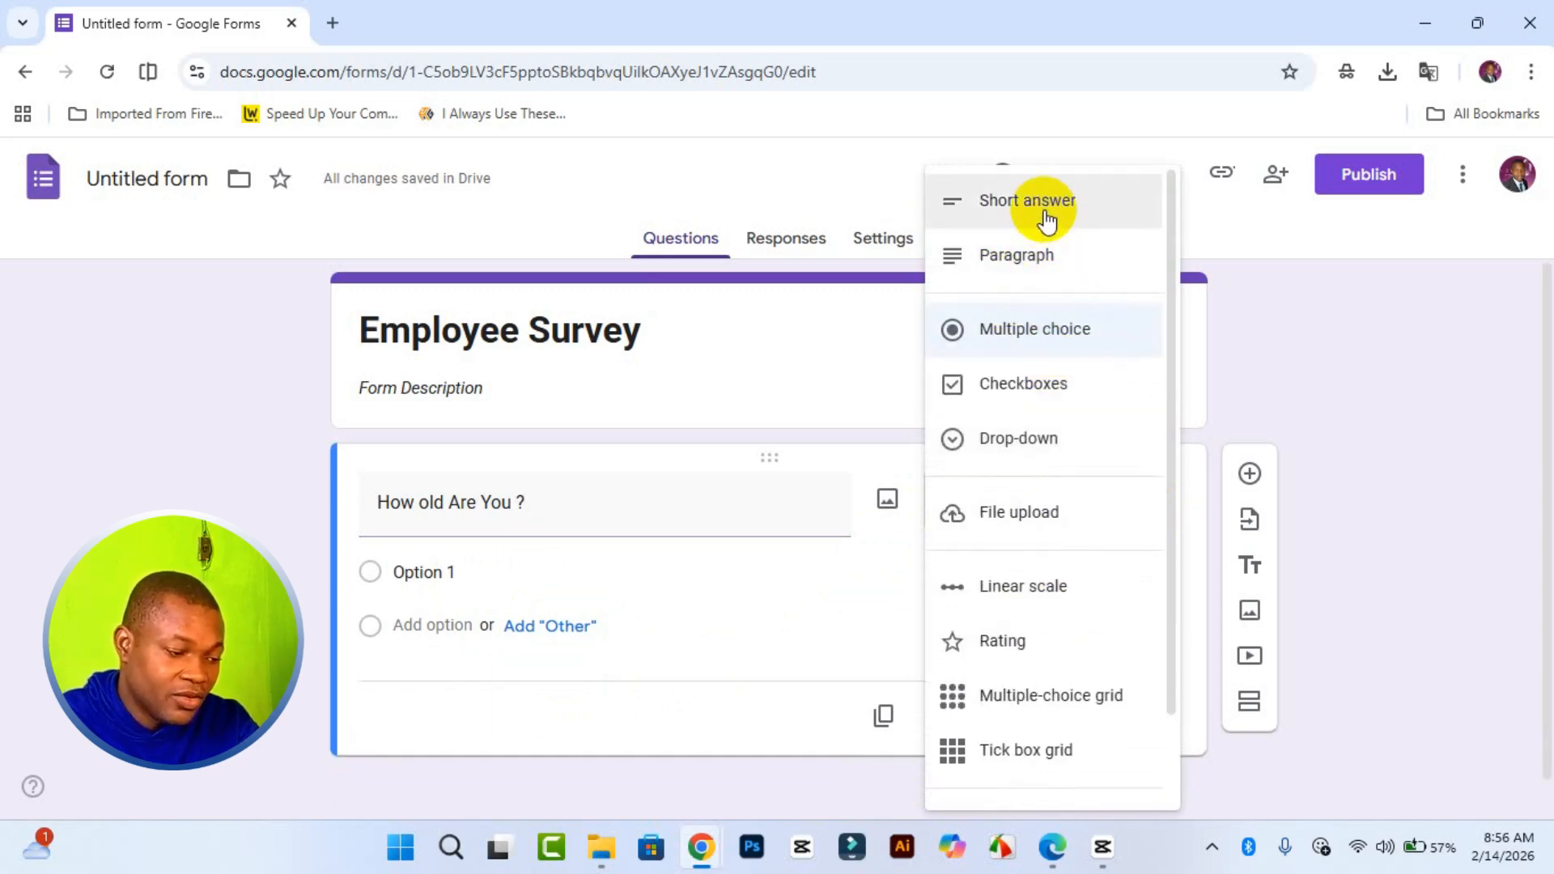
left_click(1046, 217)
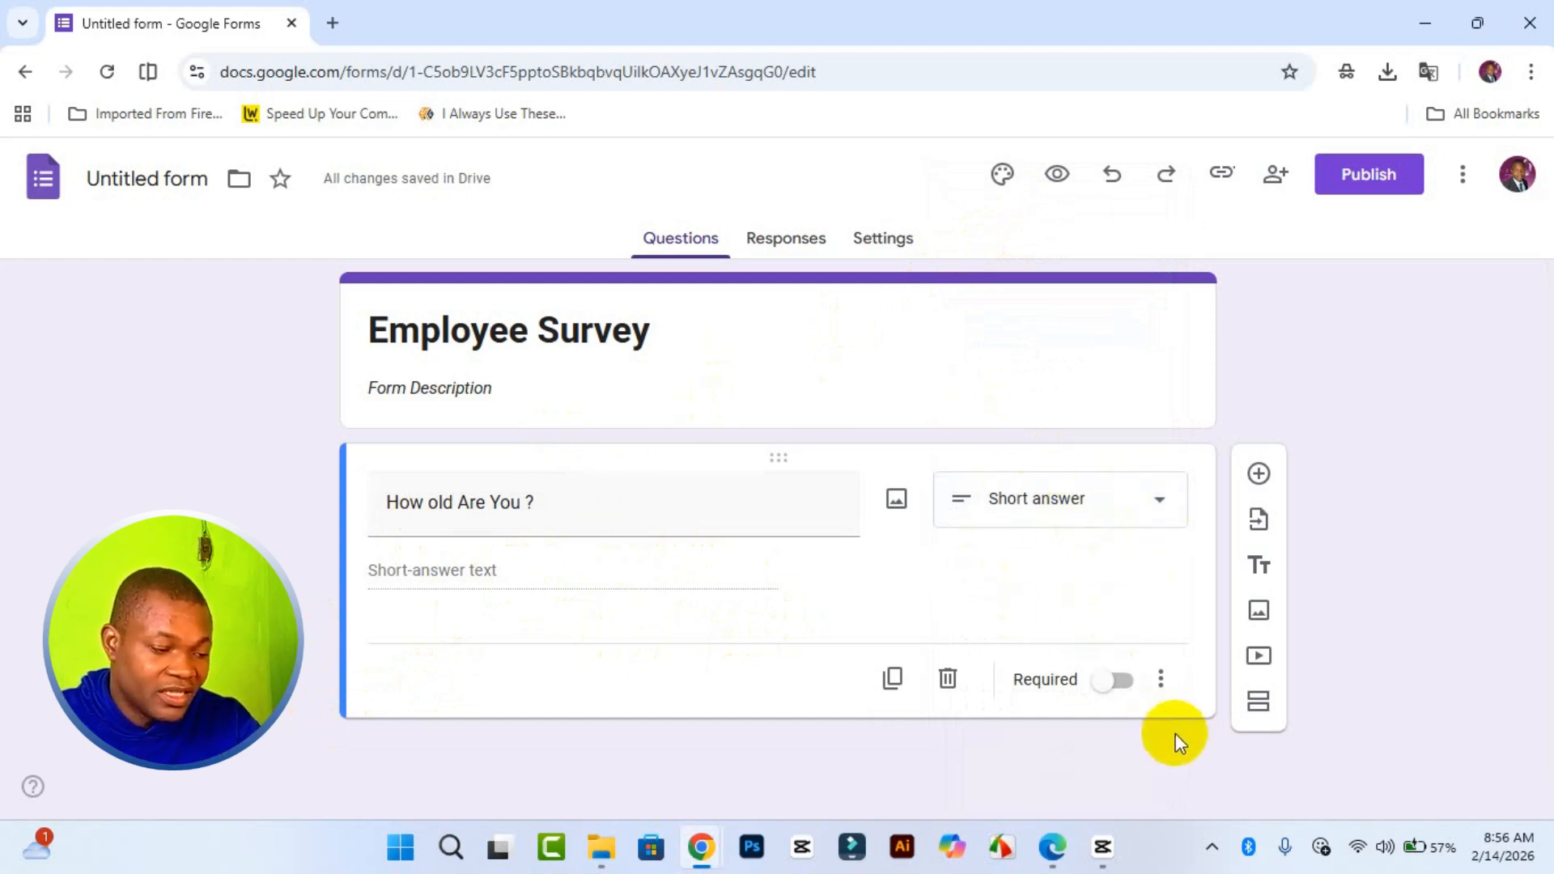
left_click(1125, 694)
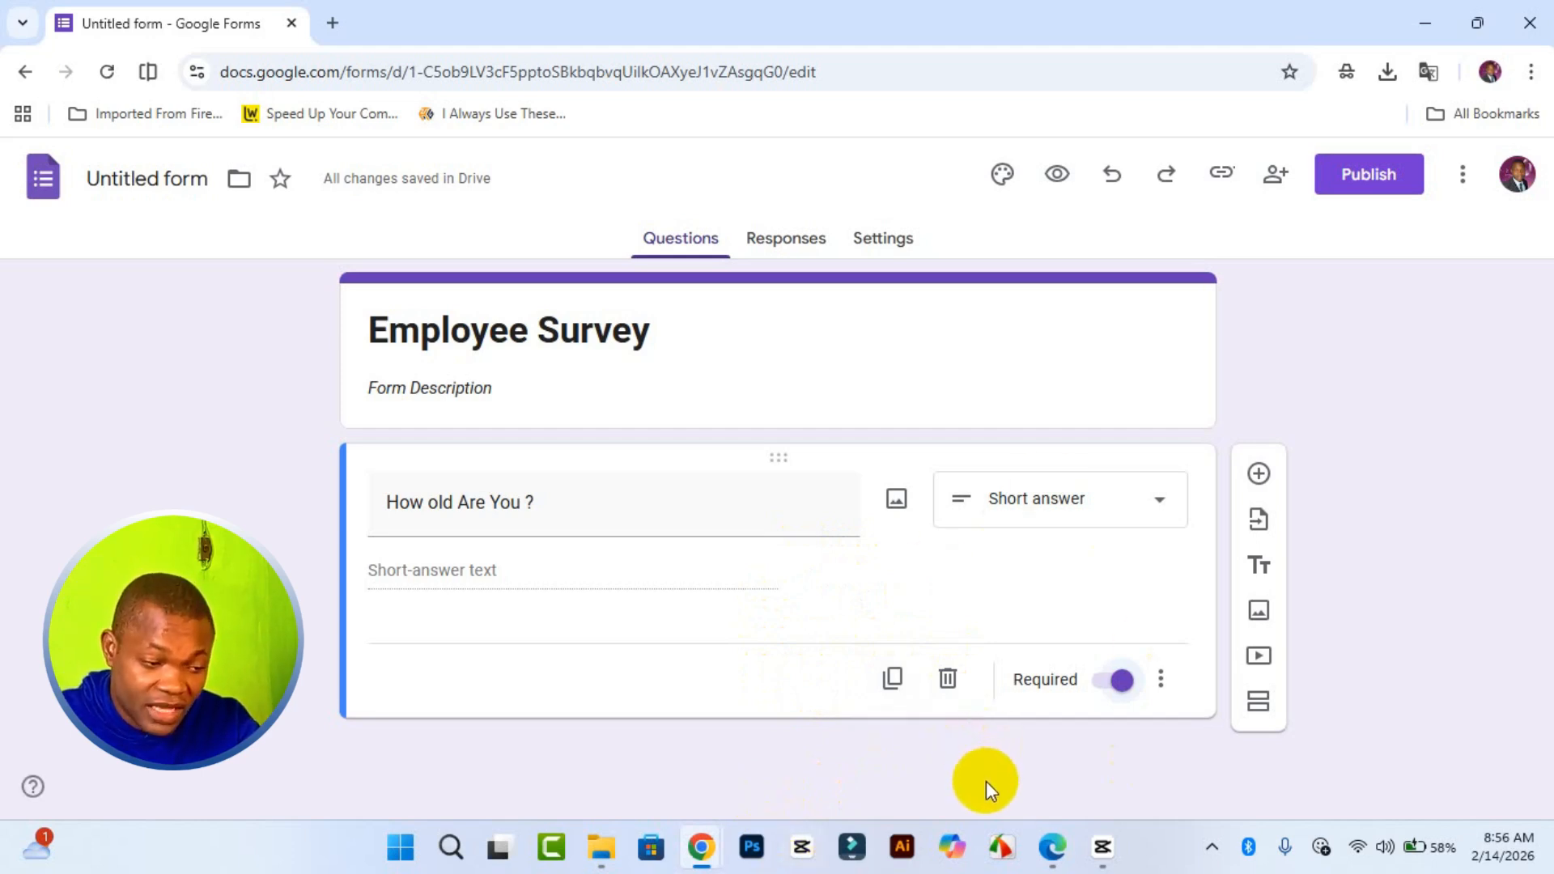
Add a second question reading "When Last Did You write your final Project"
left_click(1260, 476)
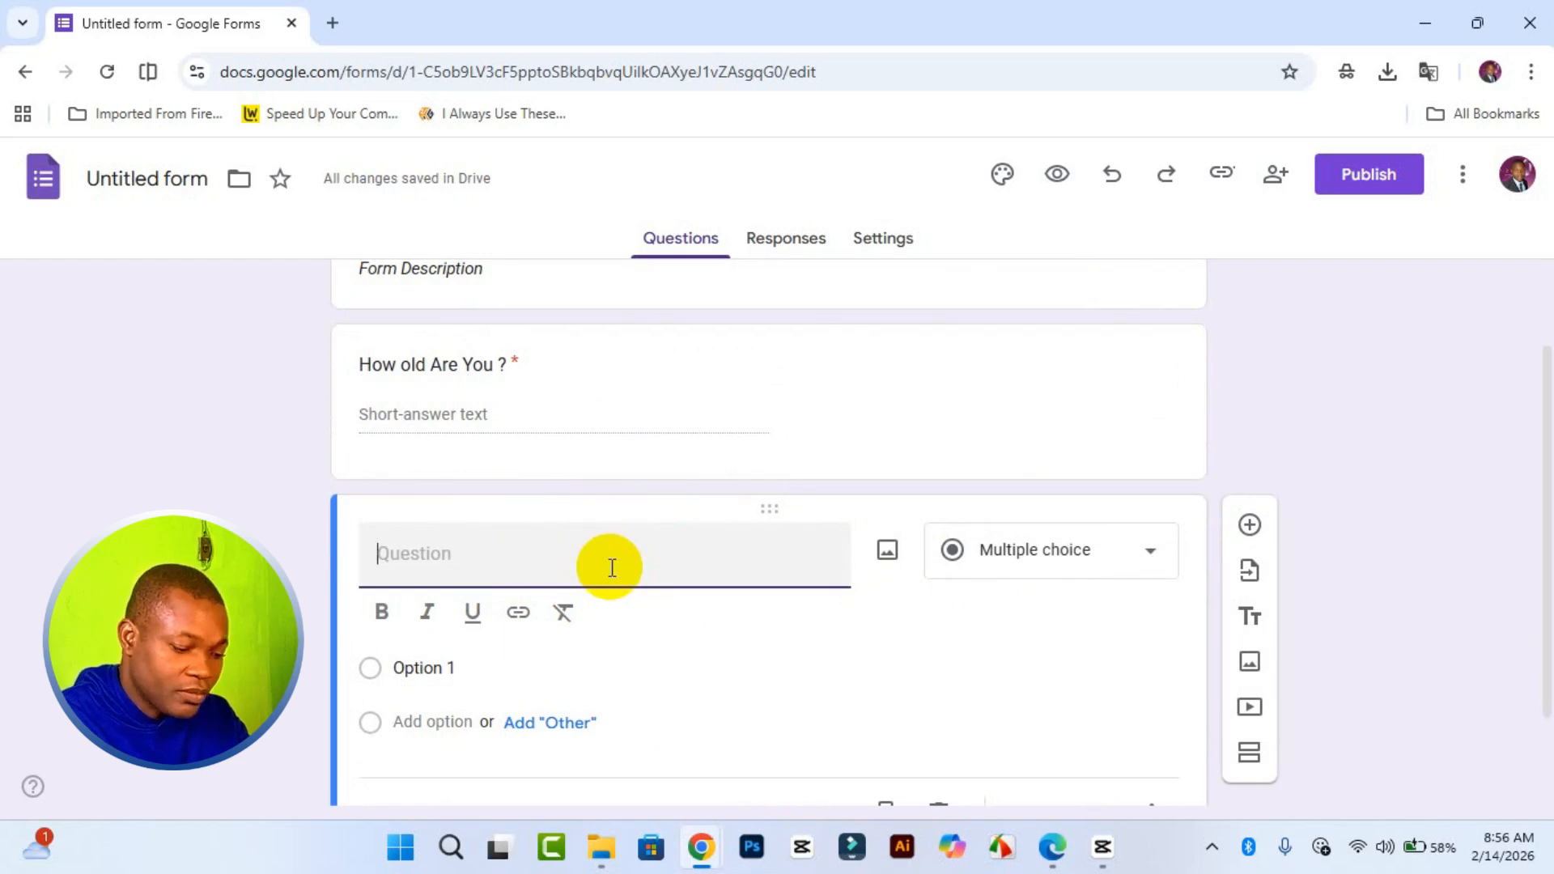
type("Whe")
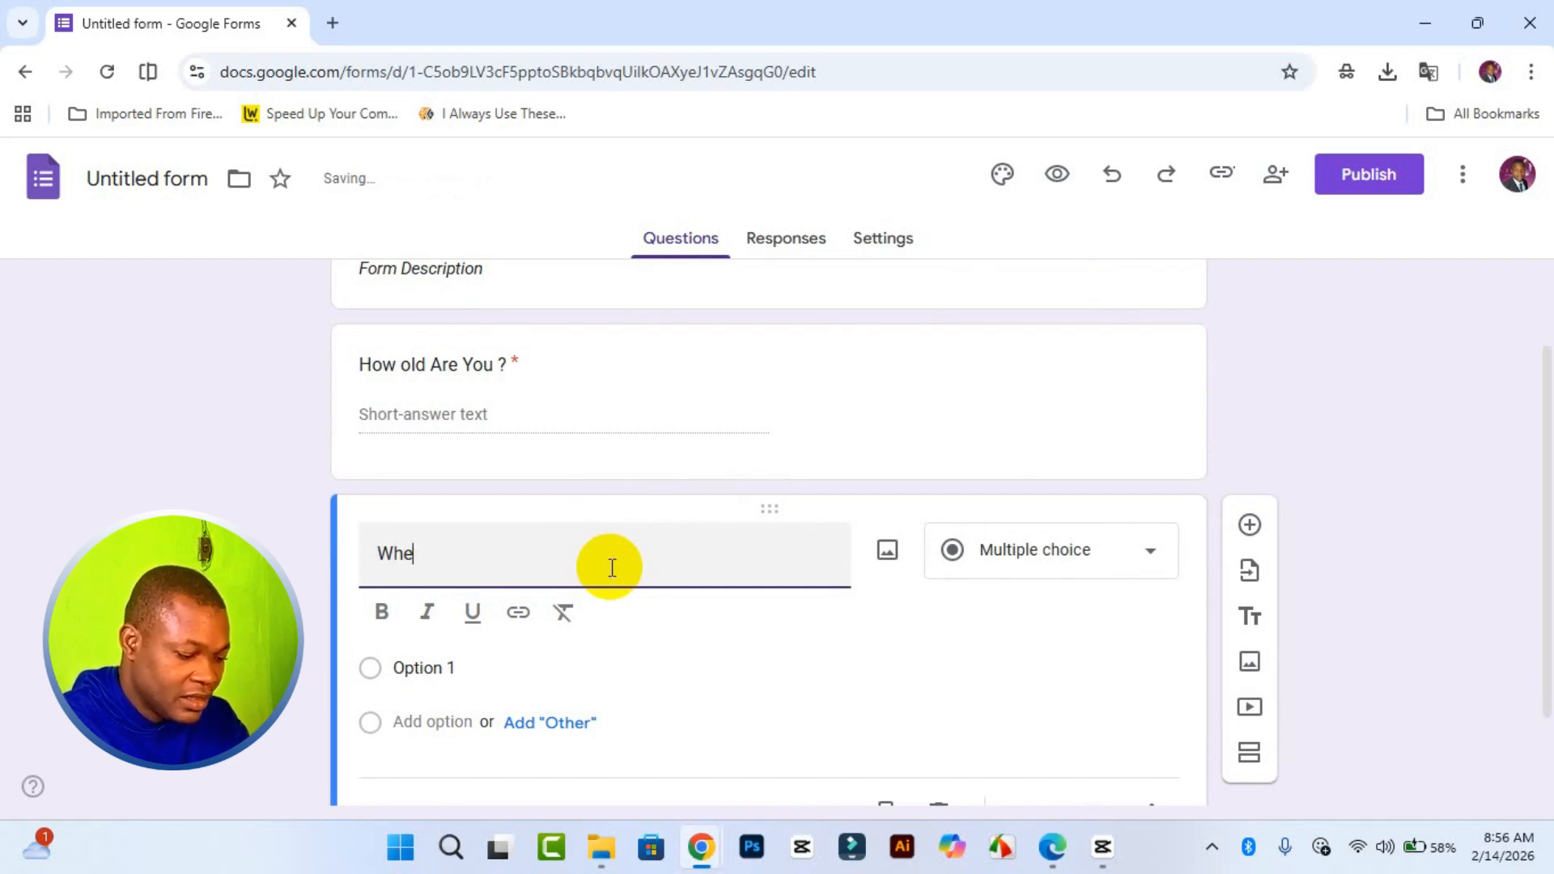
type("n Last ")
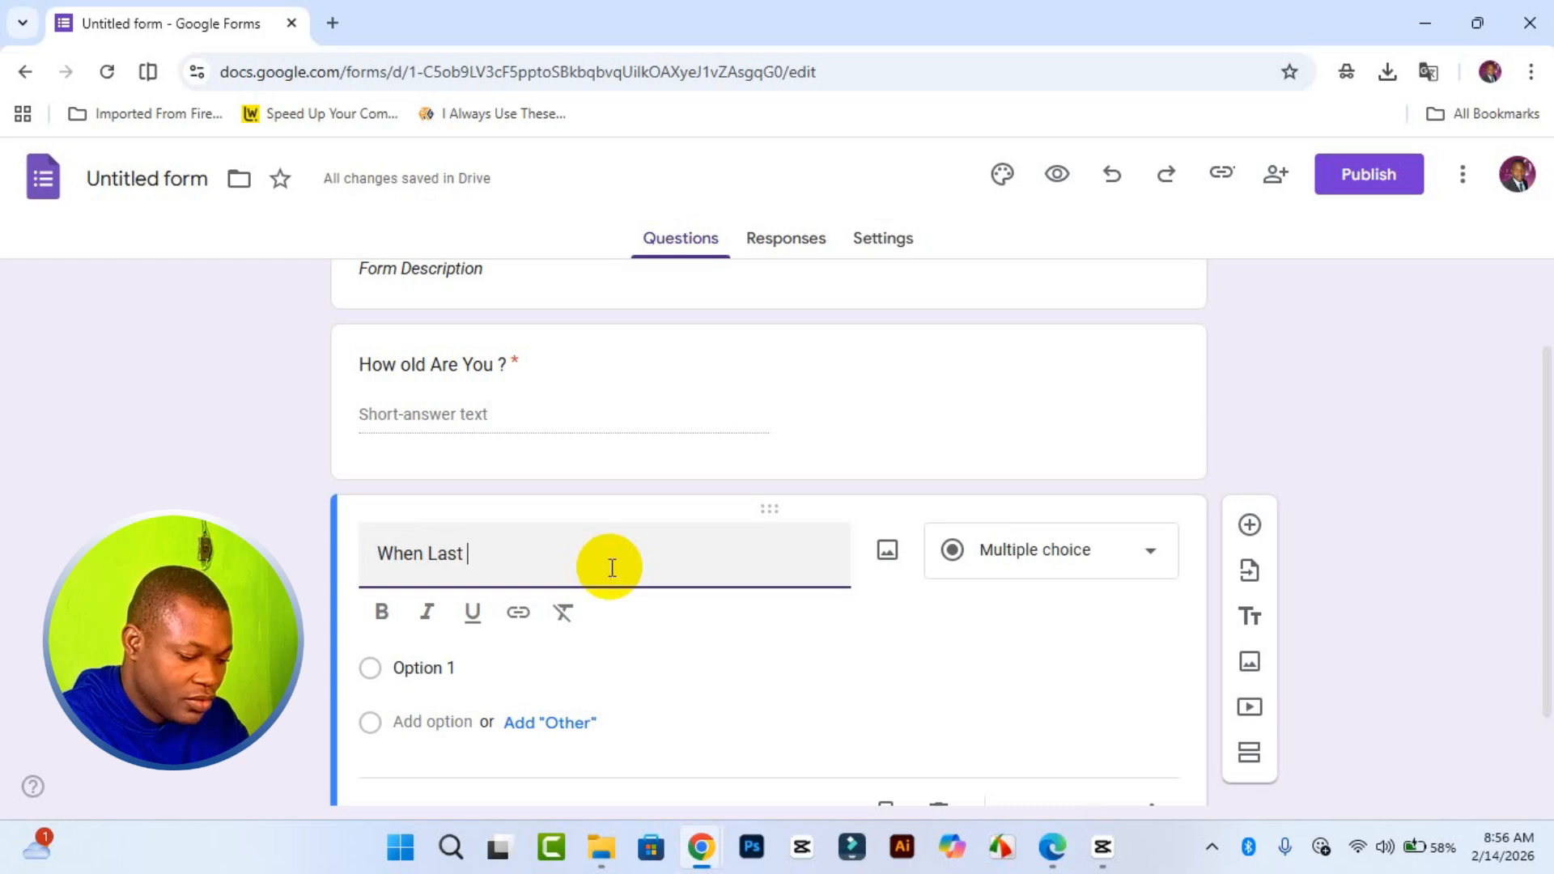
type("Did You write")
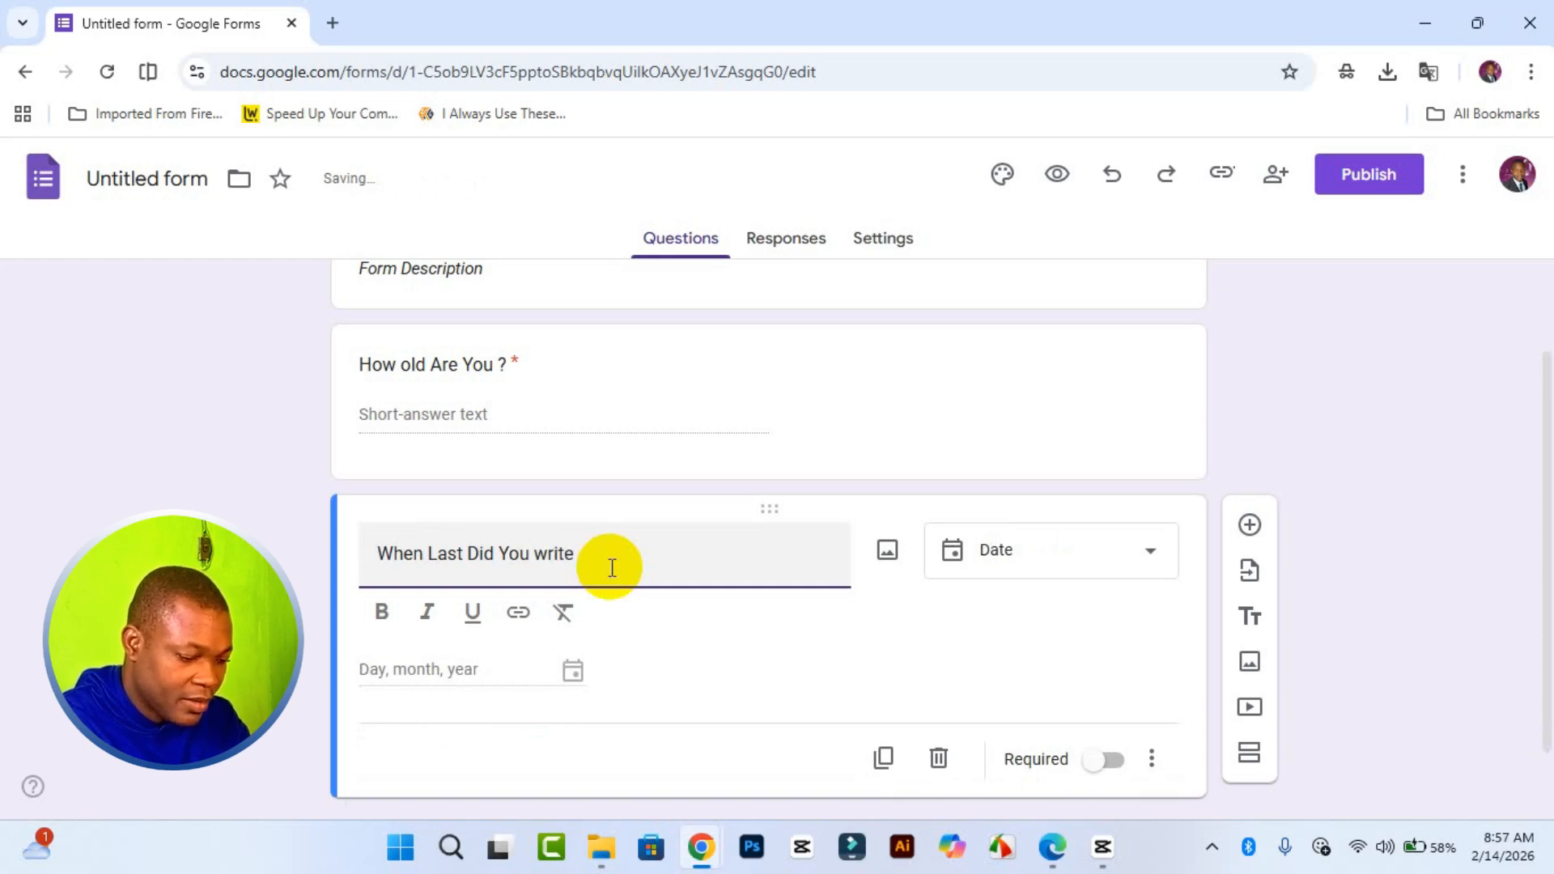
type(" your final Project")
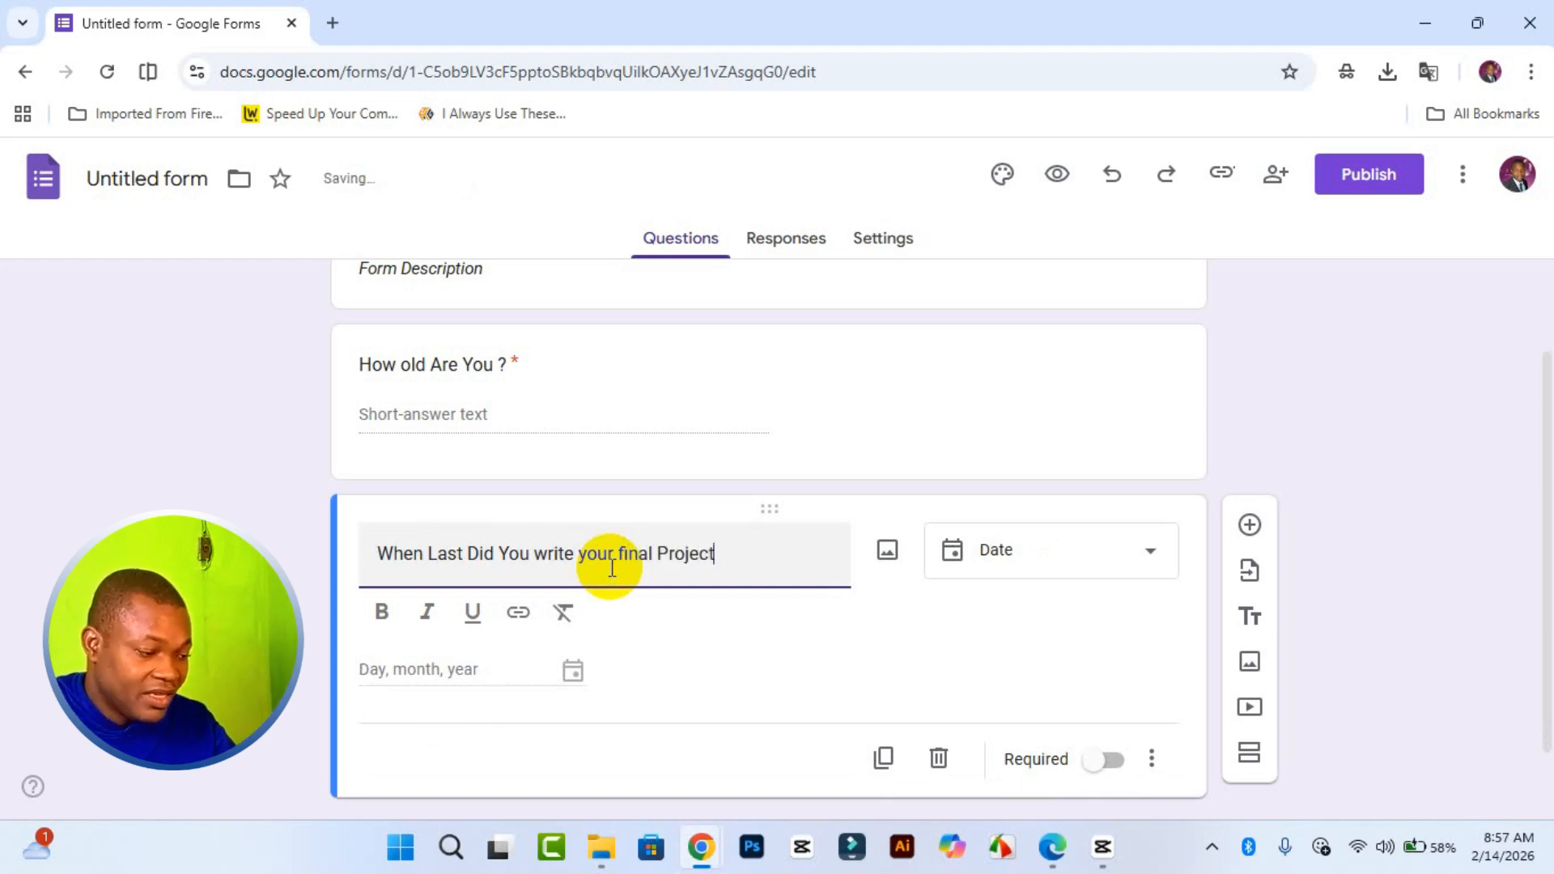
Make the text of the question "When Last Did You write your final Project" bold
triple_click(612, 567)
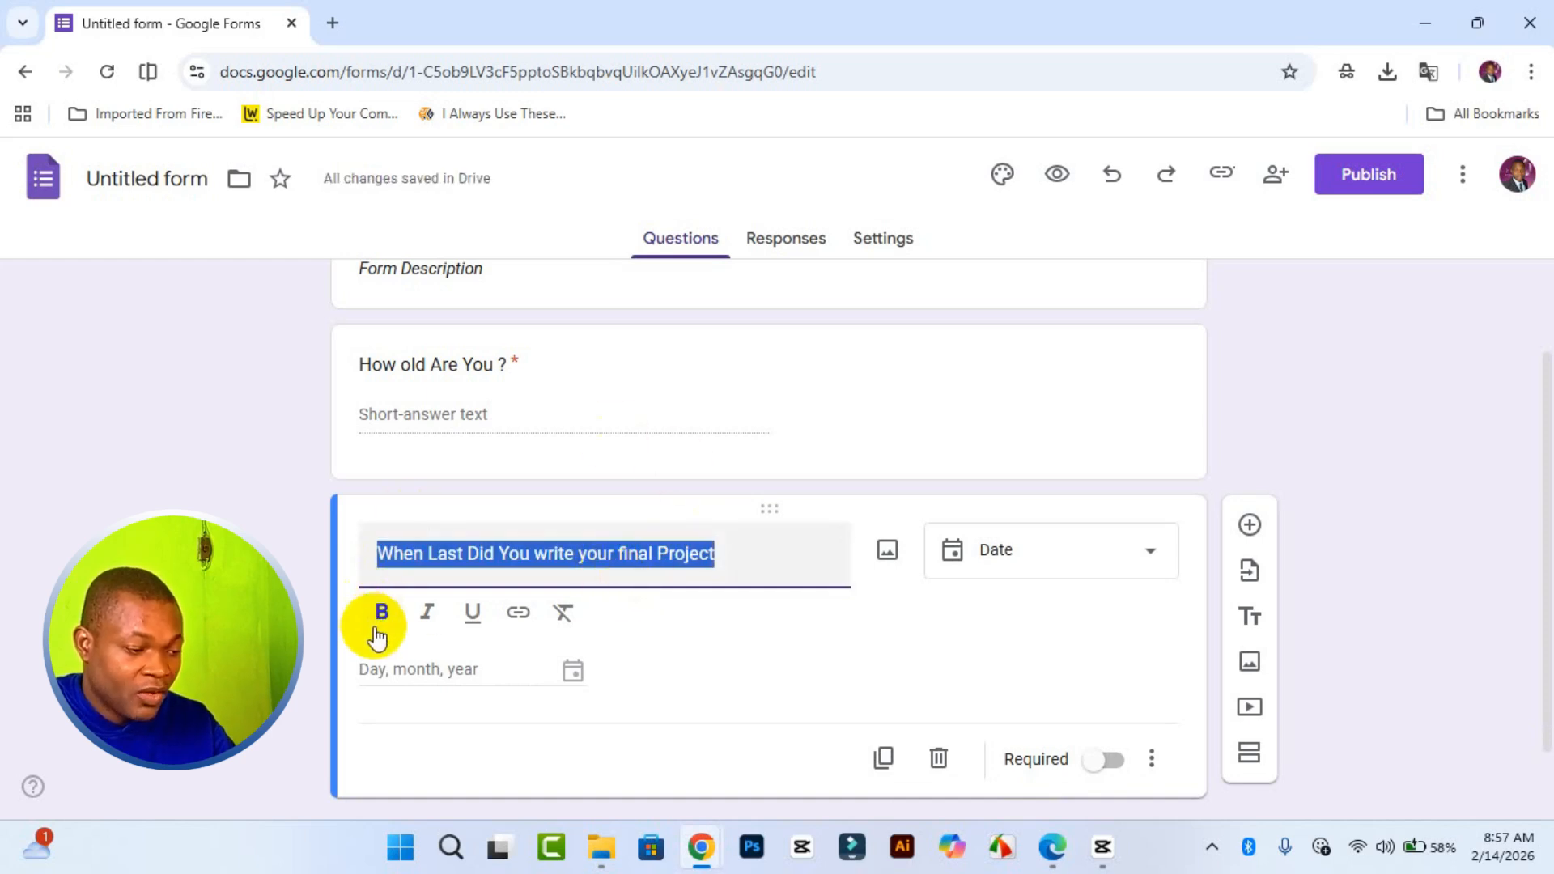
left_click(377, 630)
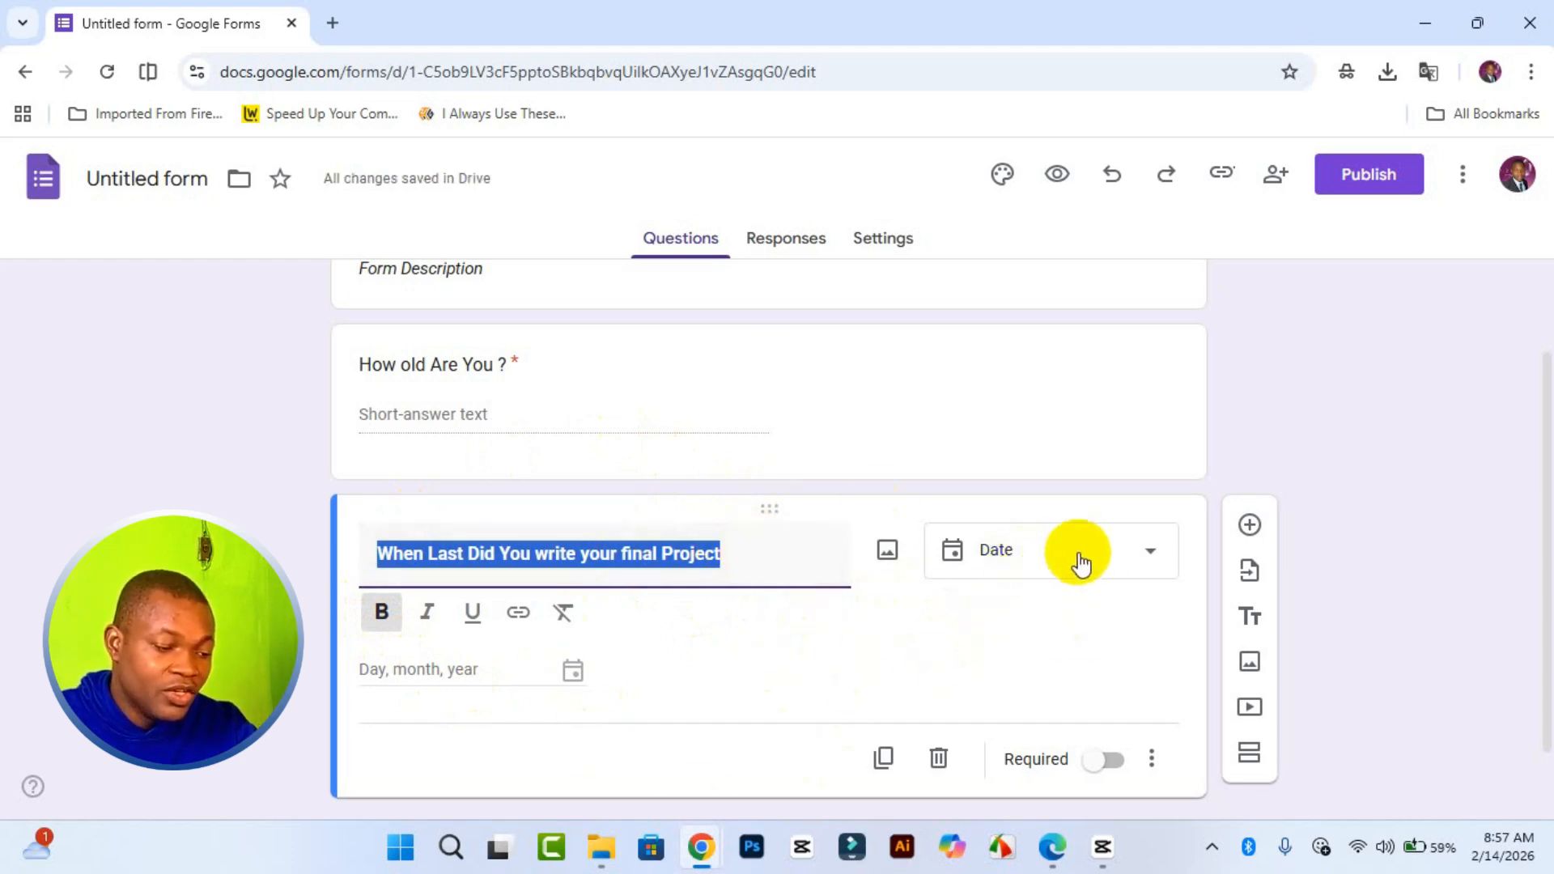
Choose Date as the final-project question's answer type and make the question required
left_click(1142, 560)
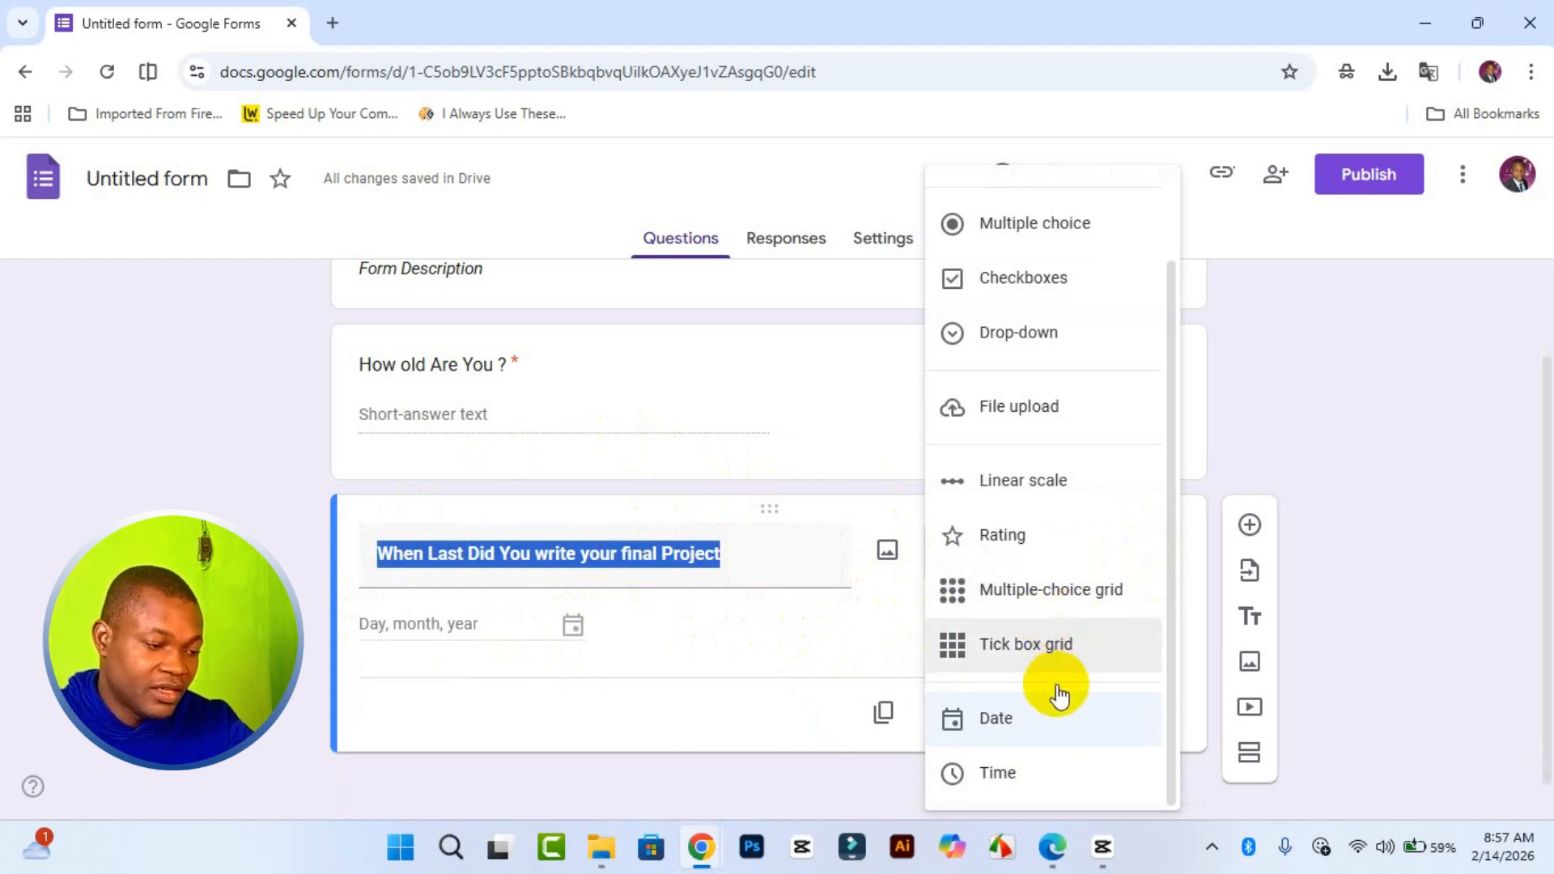
left_click(1044, 729)
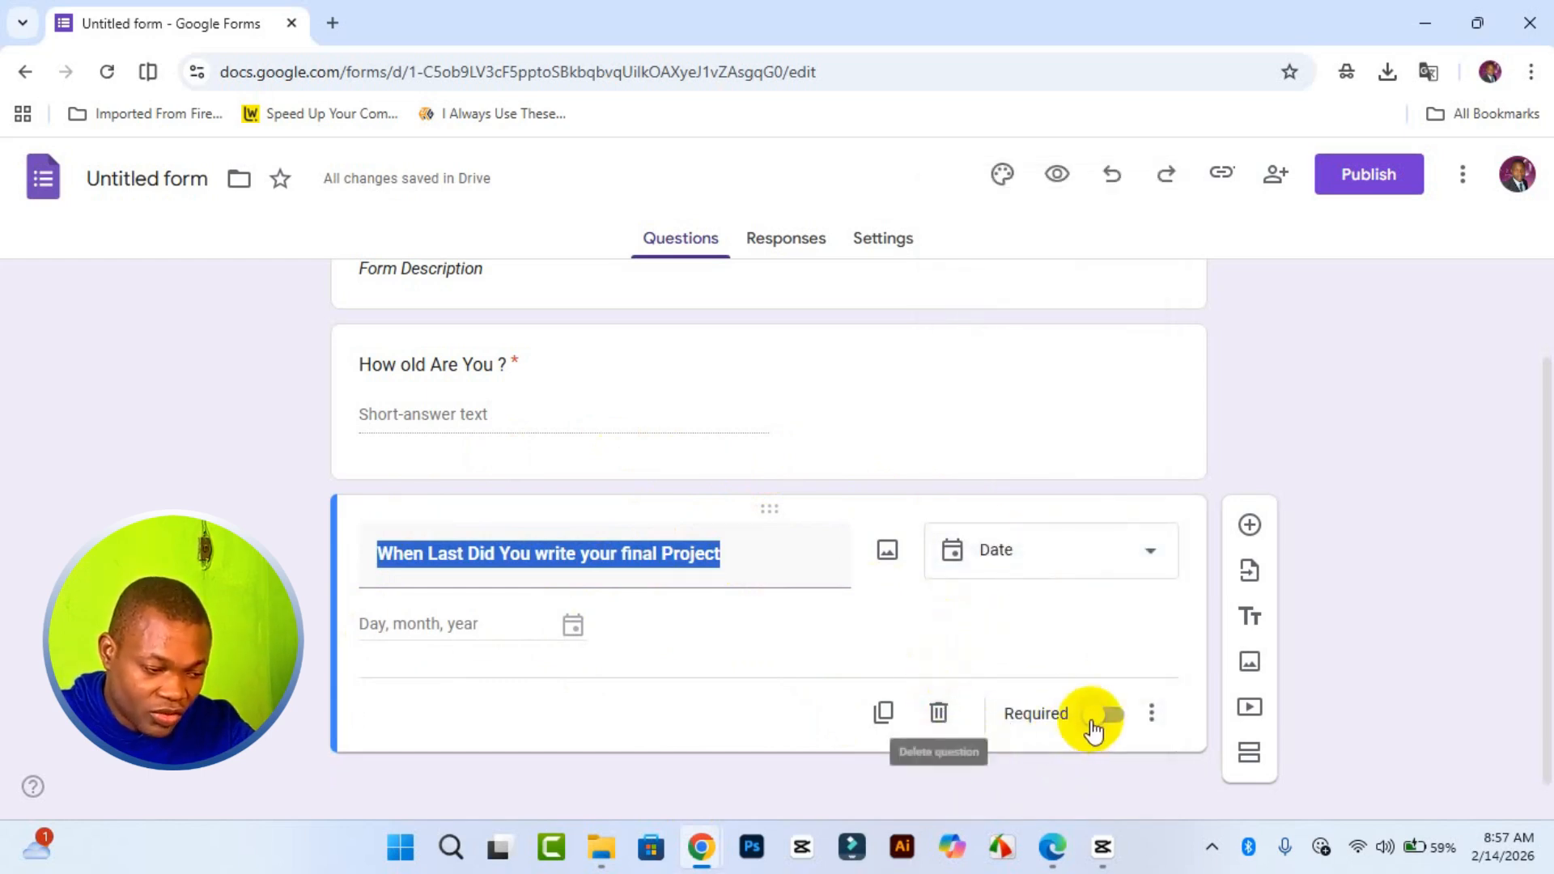
left_click(1115, 716)
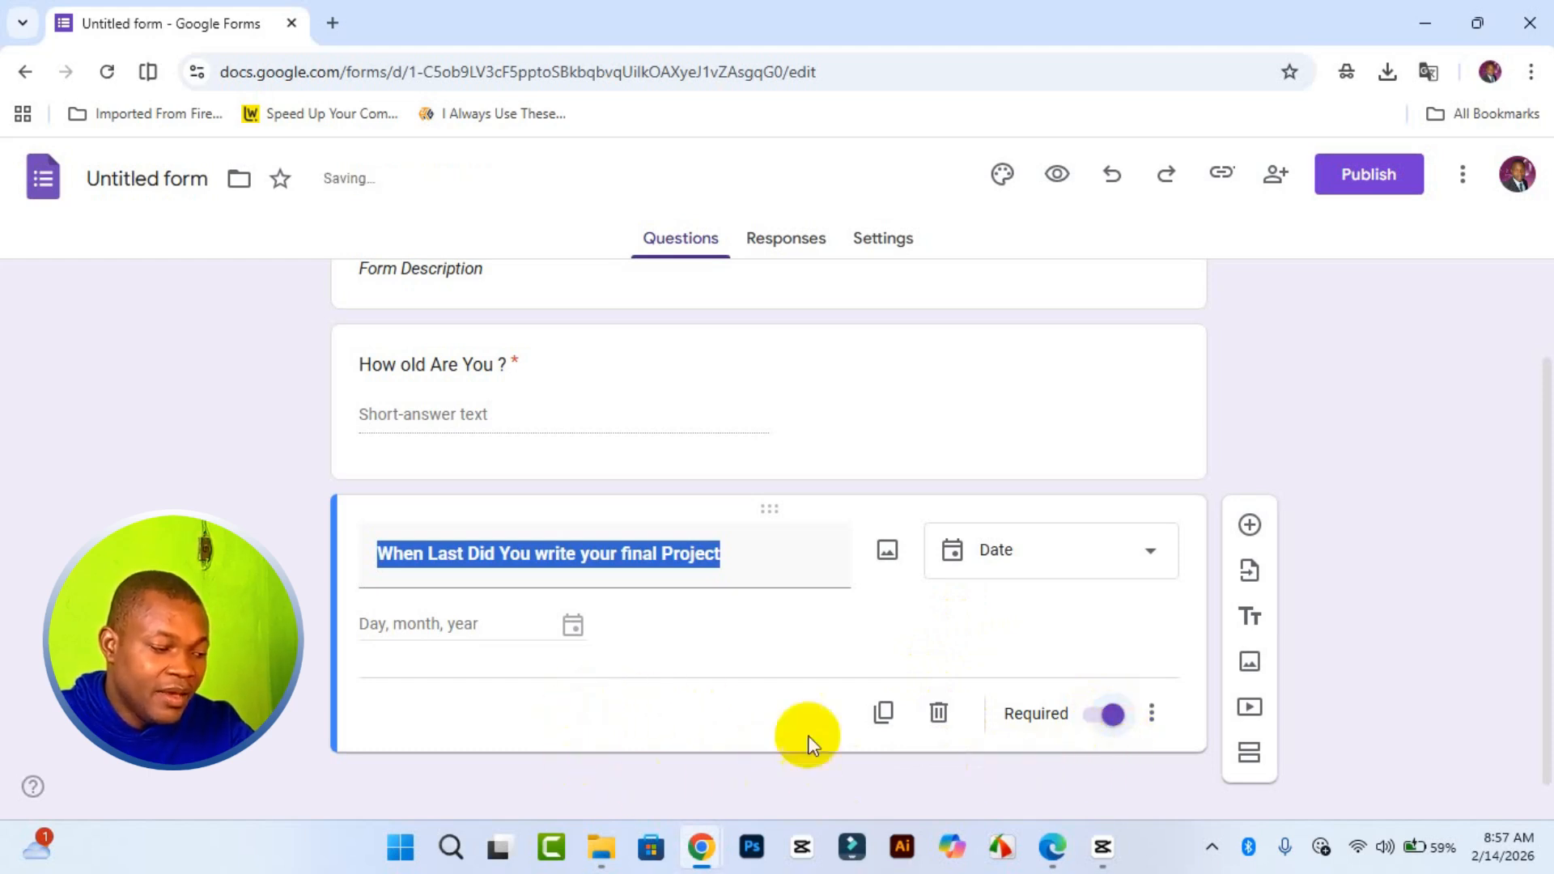
left_click(382, 634)
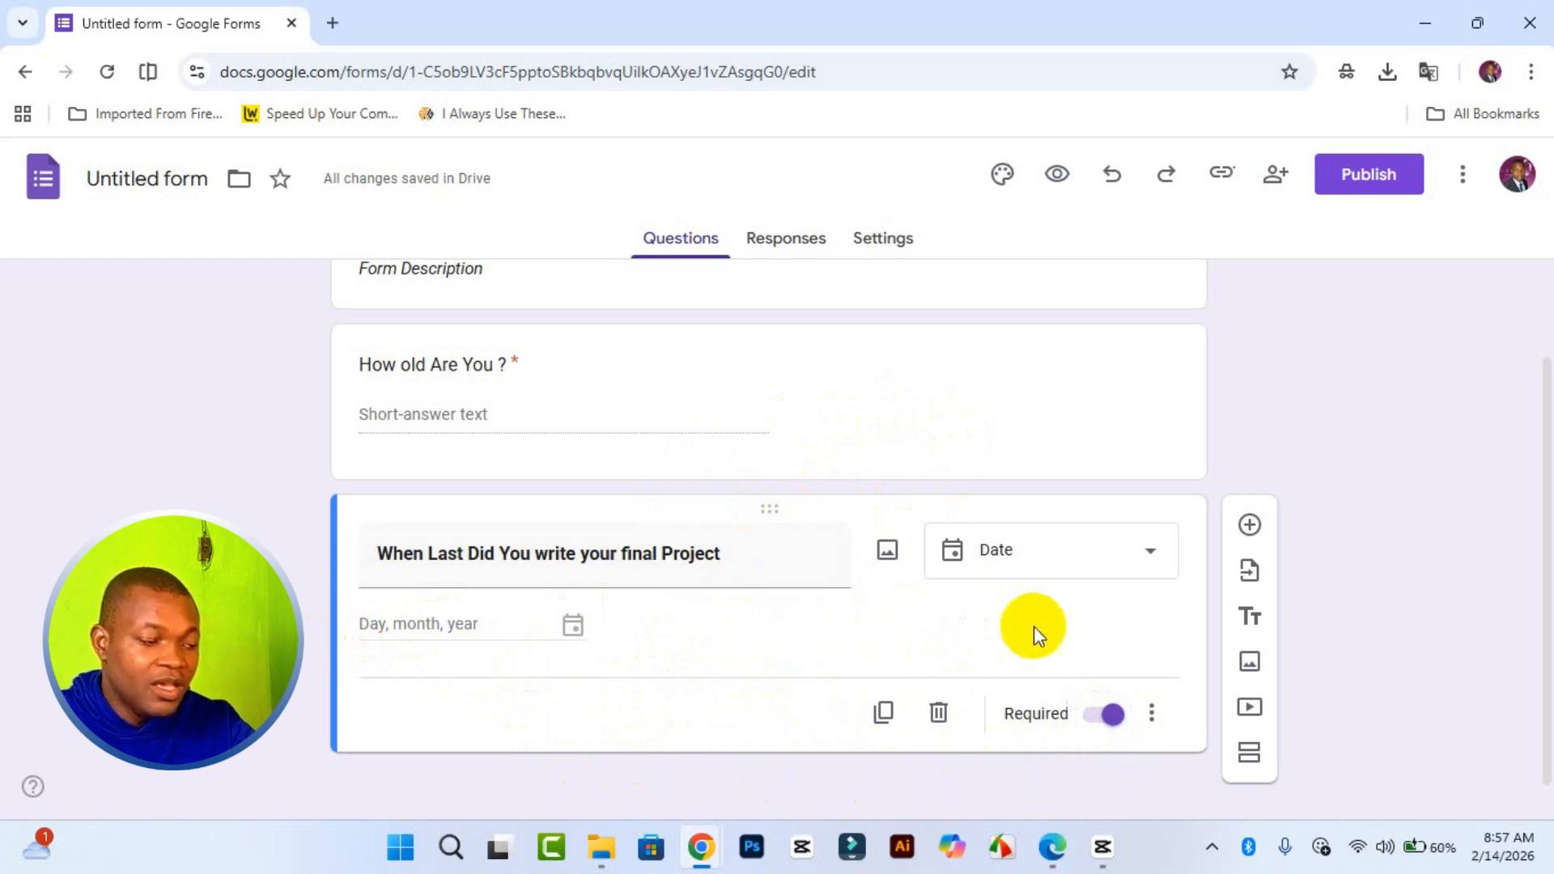
Move the final-project question above "How old Are You ?" and select the age question
scroll(1055, 616, "up", 2)
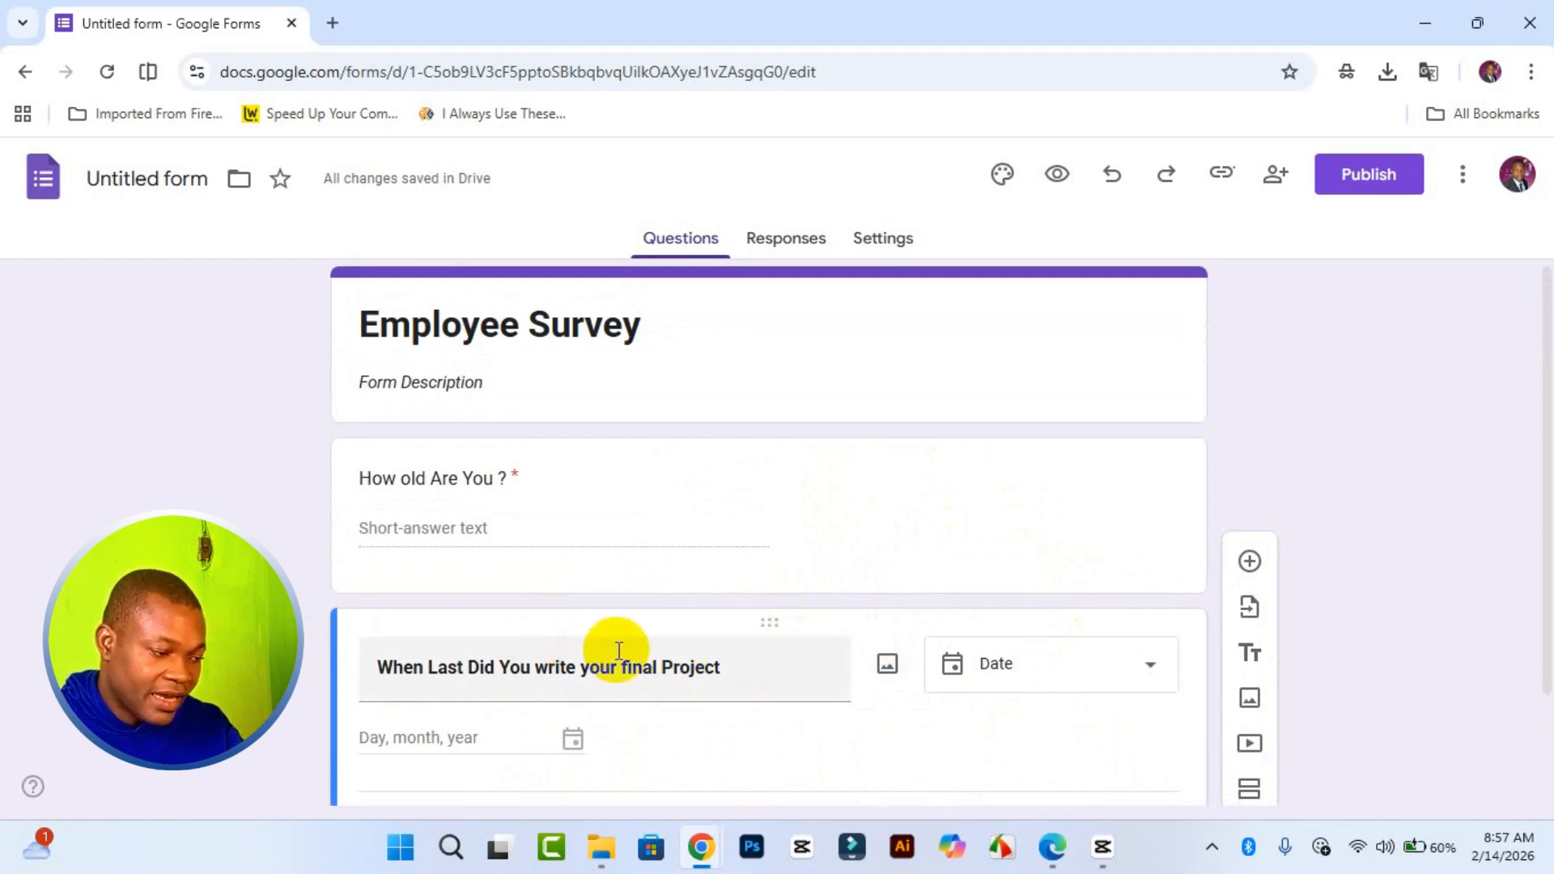
left_click_drag(770, 619, 746, 447)
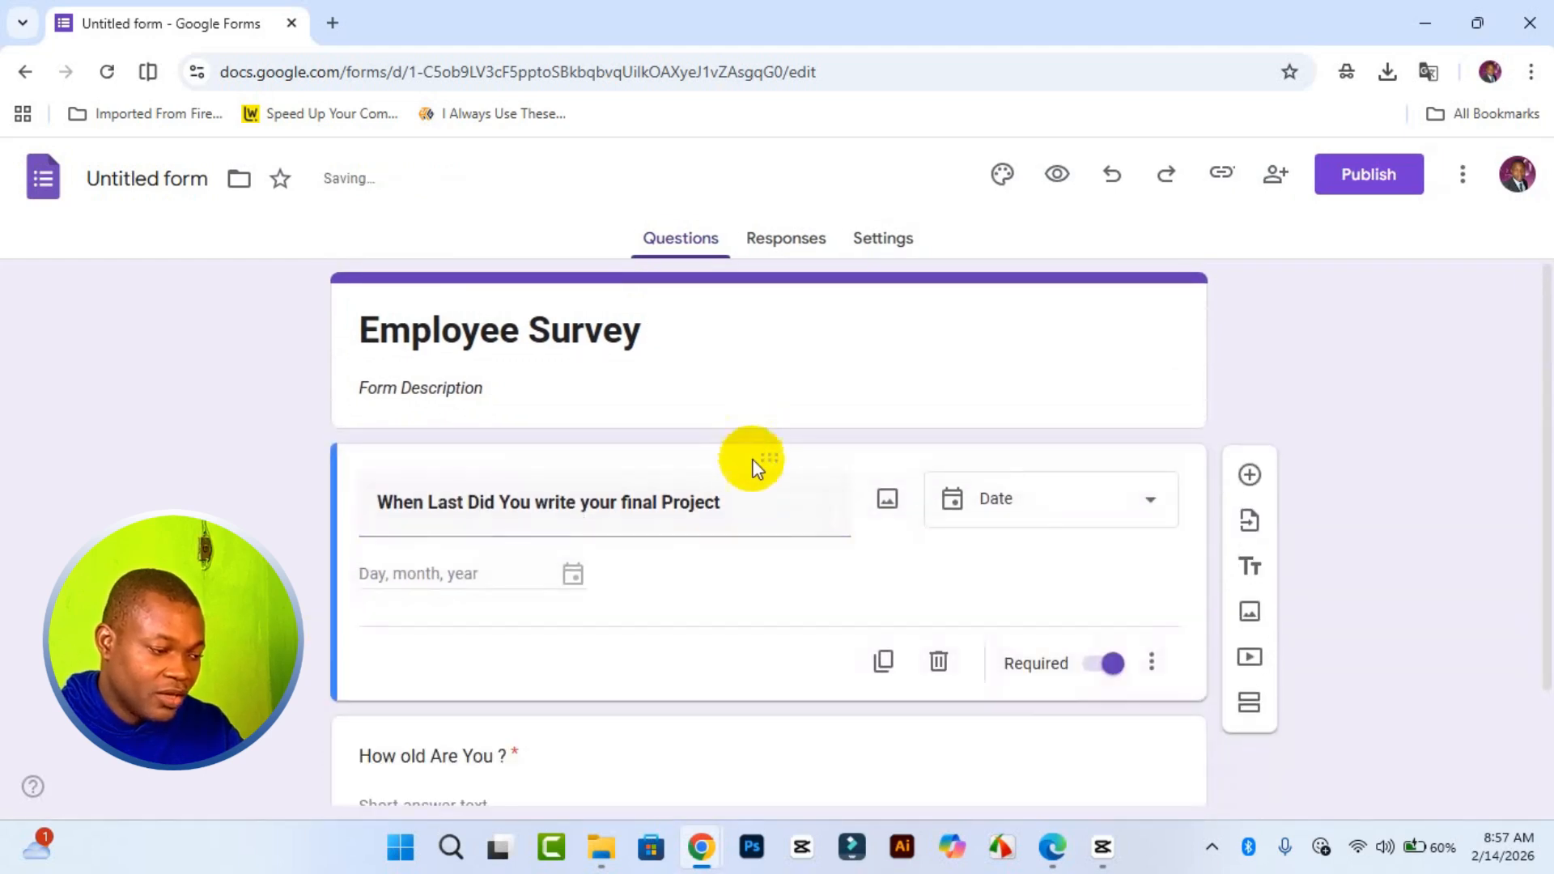
scroll(757, 510, "down", 1)
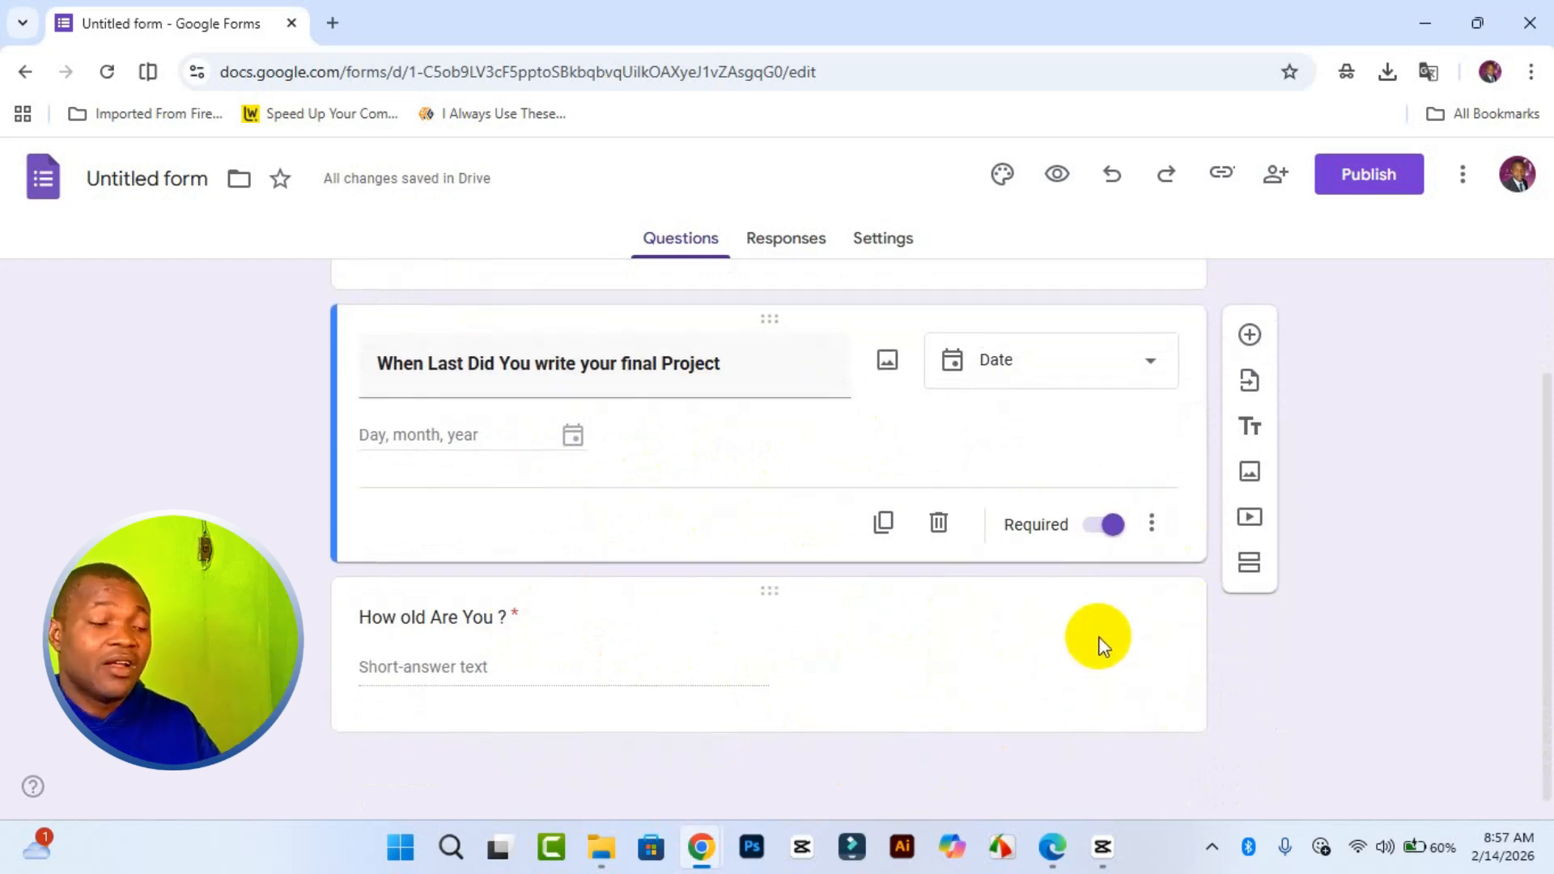
left_click(1103, 652)
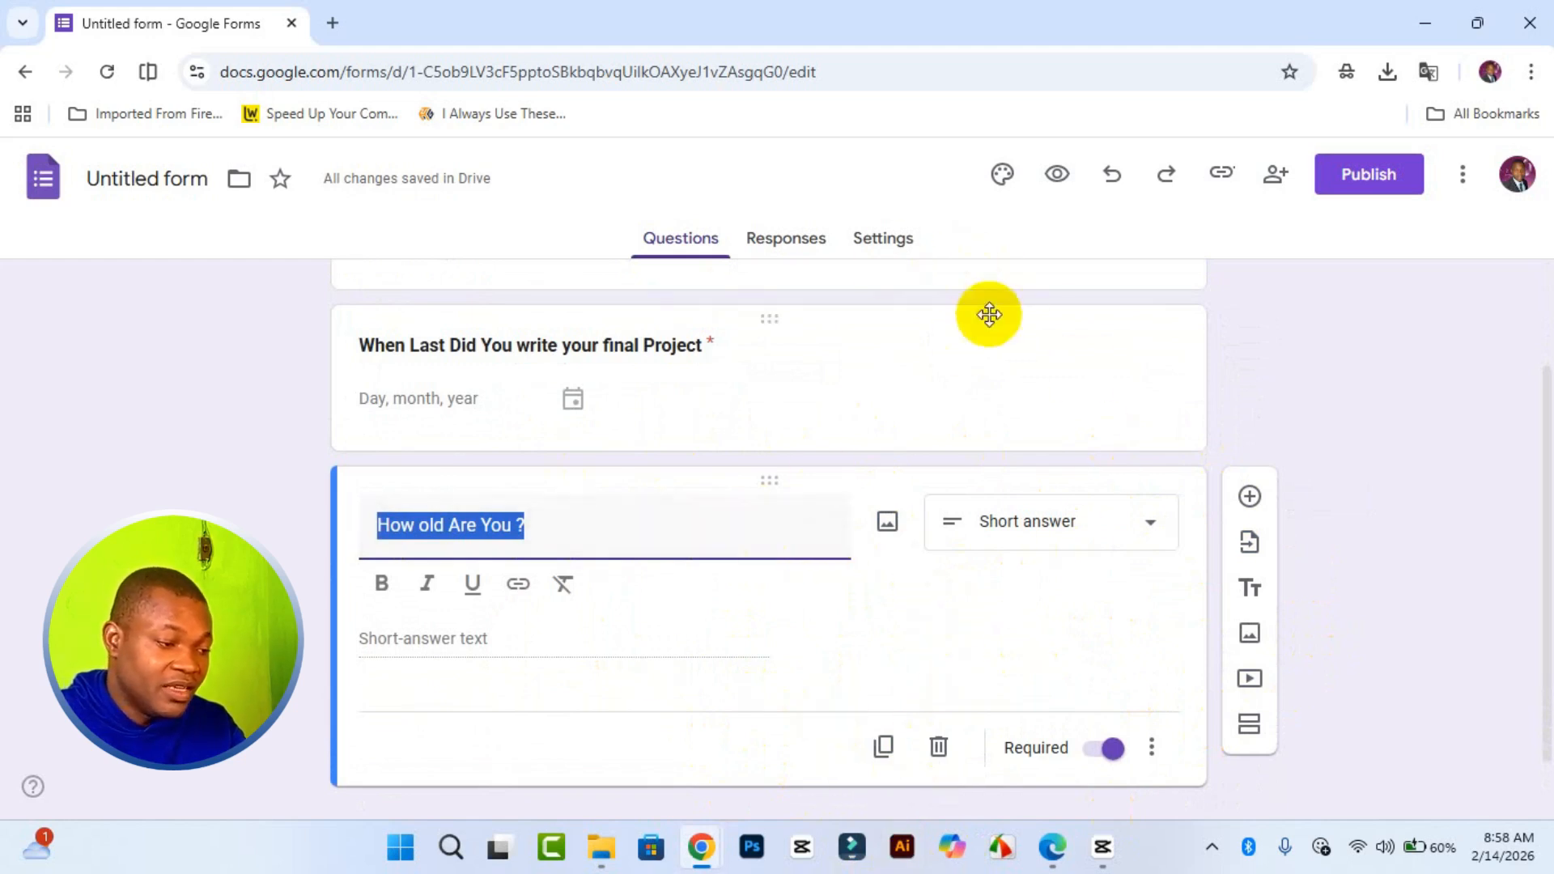
Open the form's preview and look through its title, description and questions
left_click(1057, 176)
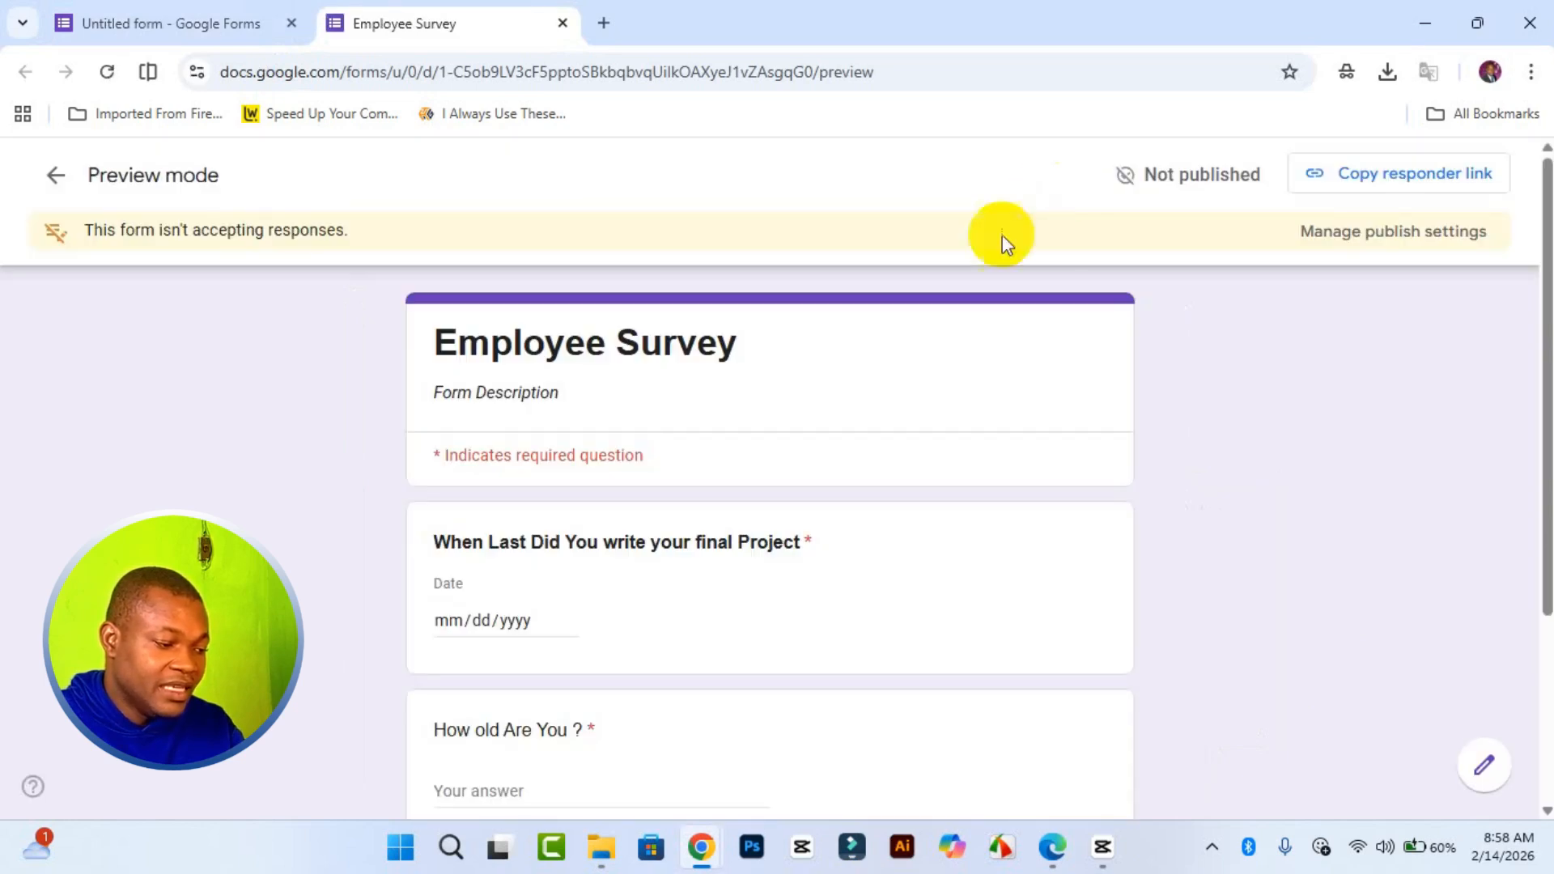
scroll(810, 445, "down", 3)
scroll(759, 469, "up", 3)
double_click(460, 540)
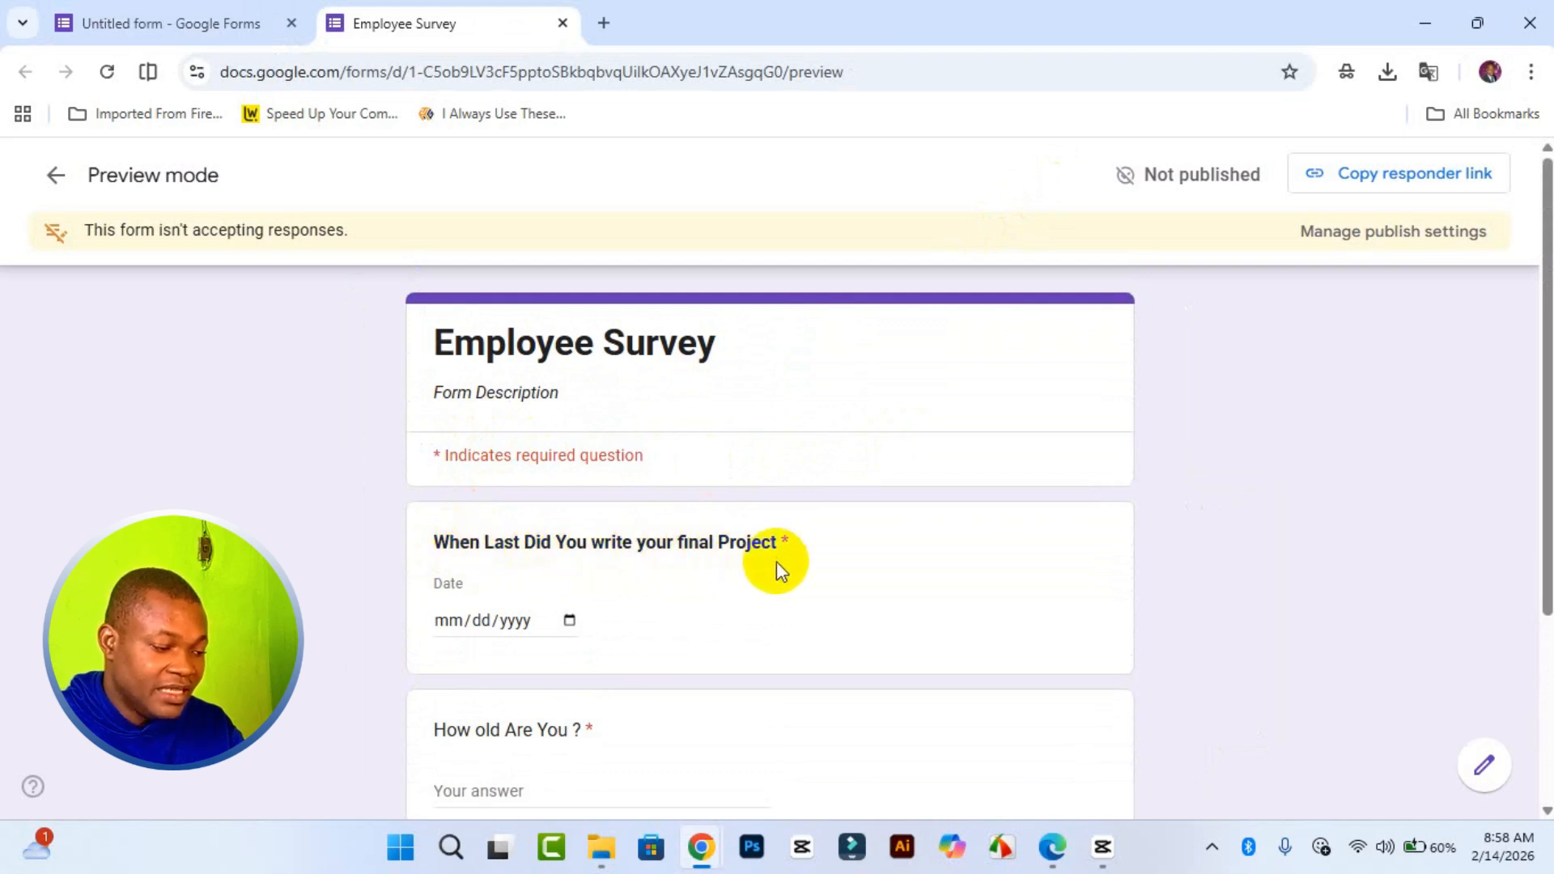
Test the required date and age questions in the preview by entering and leaving their fields without answering
left_click(516, 620)
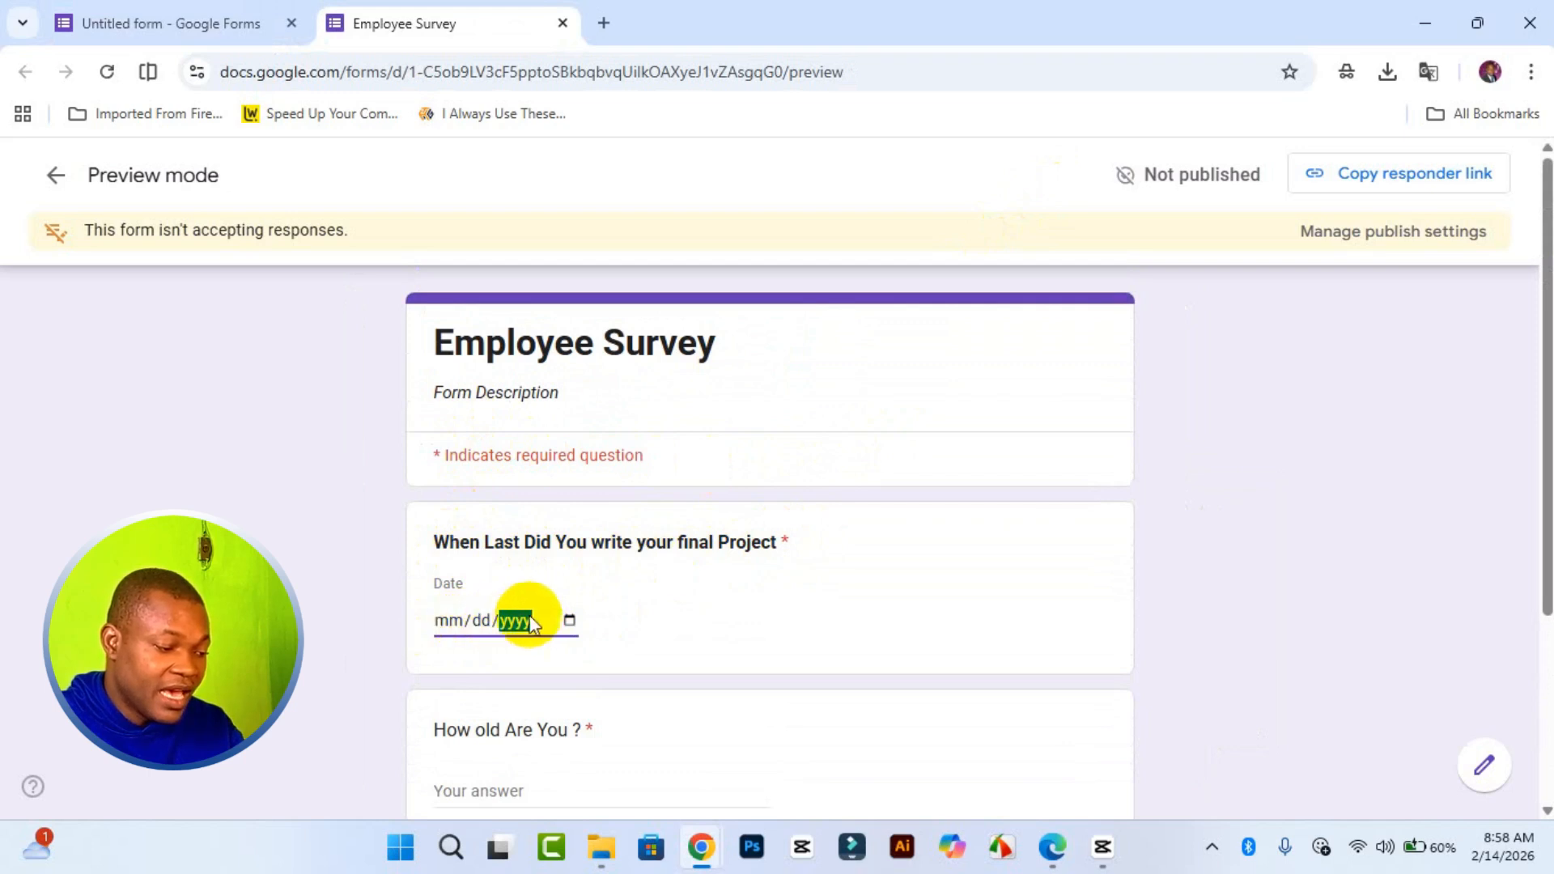
left_click(482, 624)
left_click(449, 620)
scroll(575, 635, "down", 3)
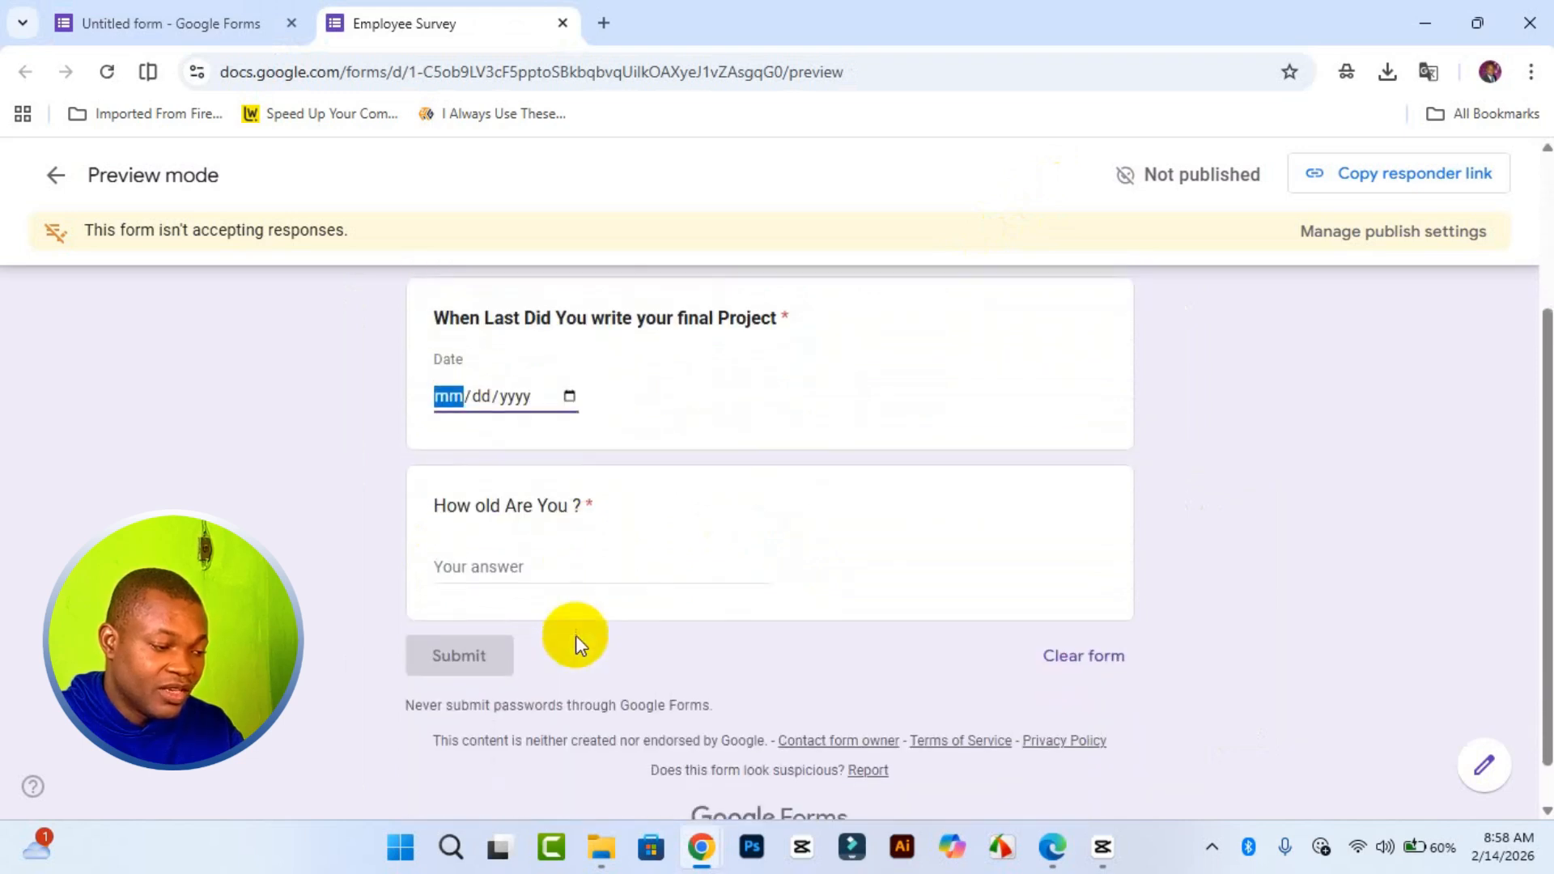
left_click(496, 565)
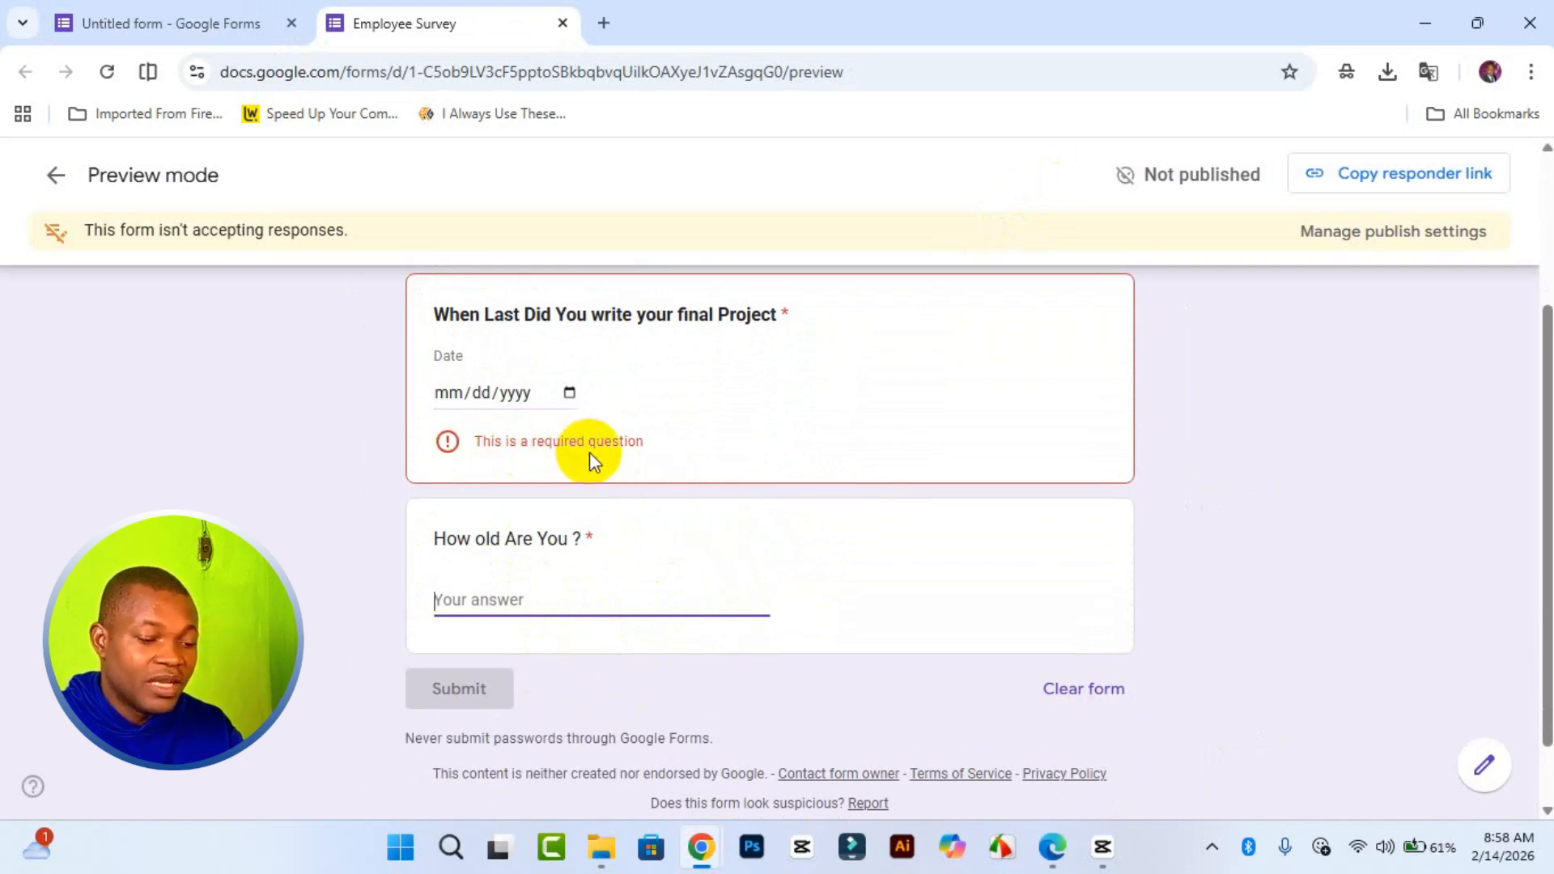
left_click(902, 524)
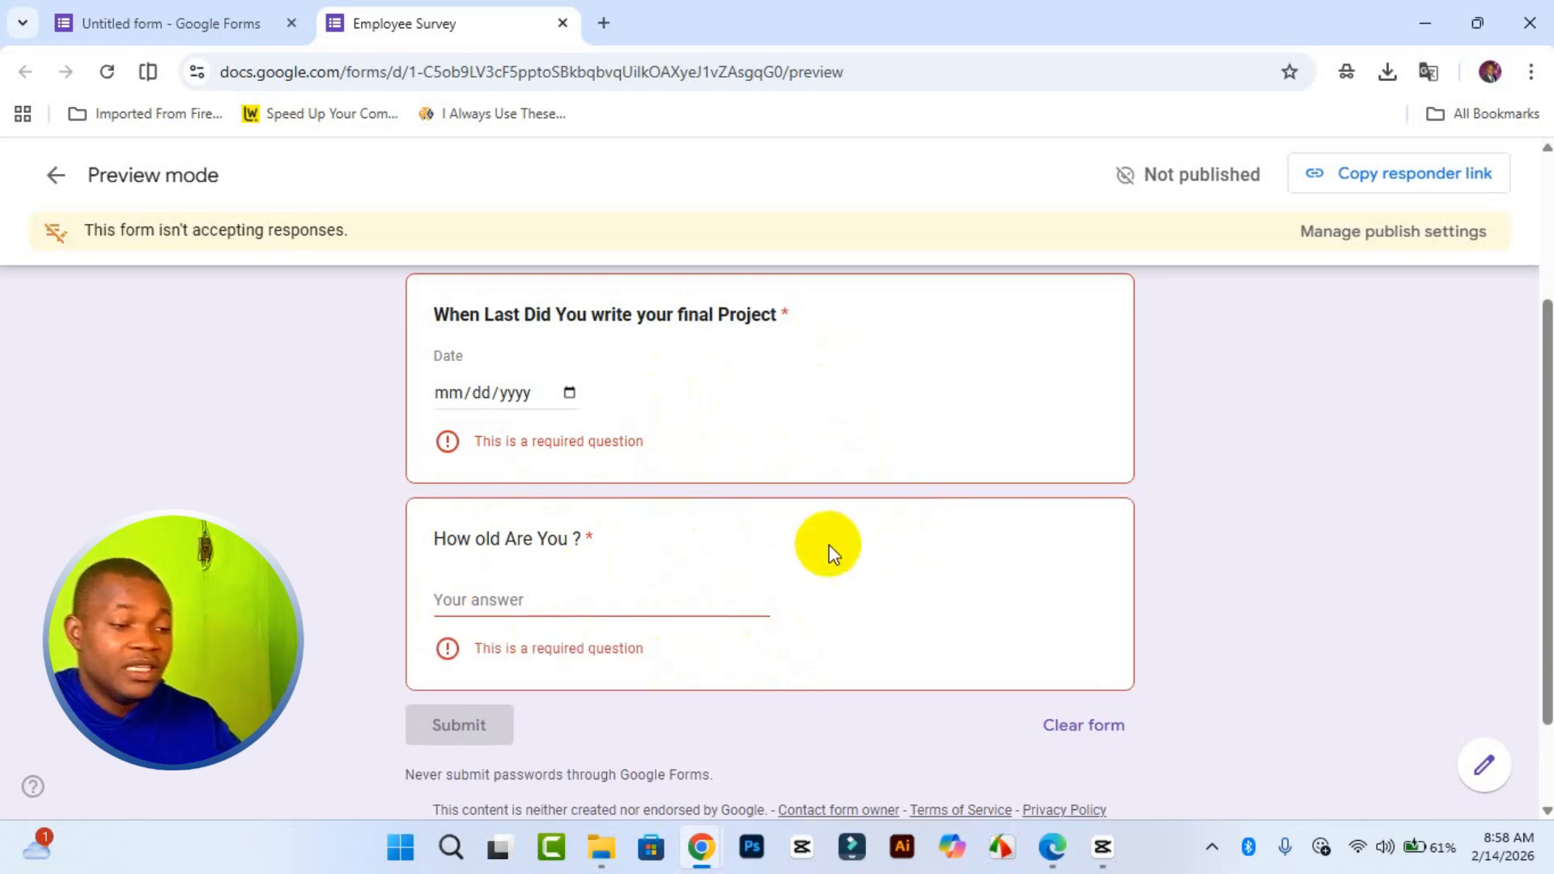
scroll(829, 545, "up", 3)
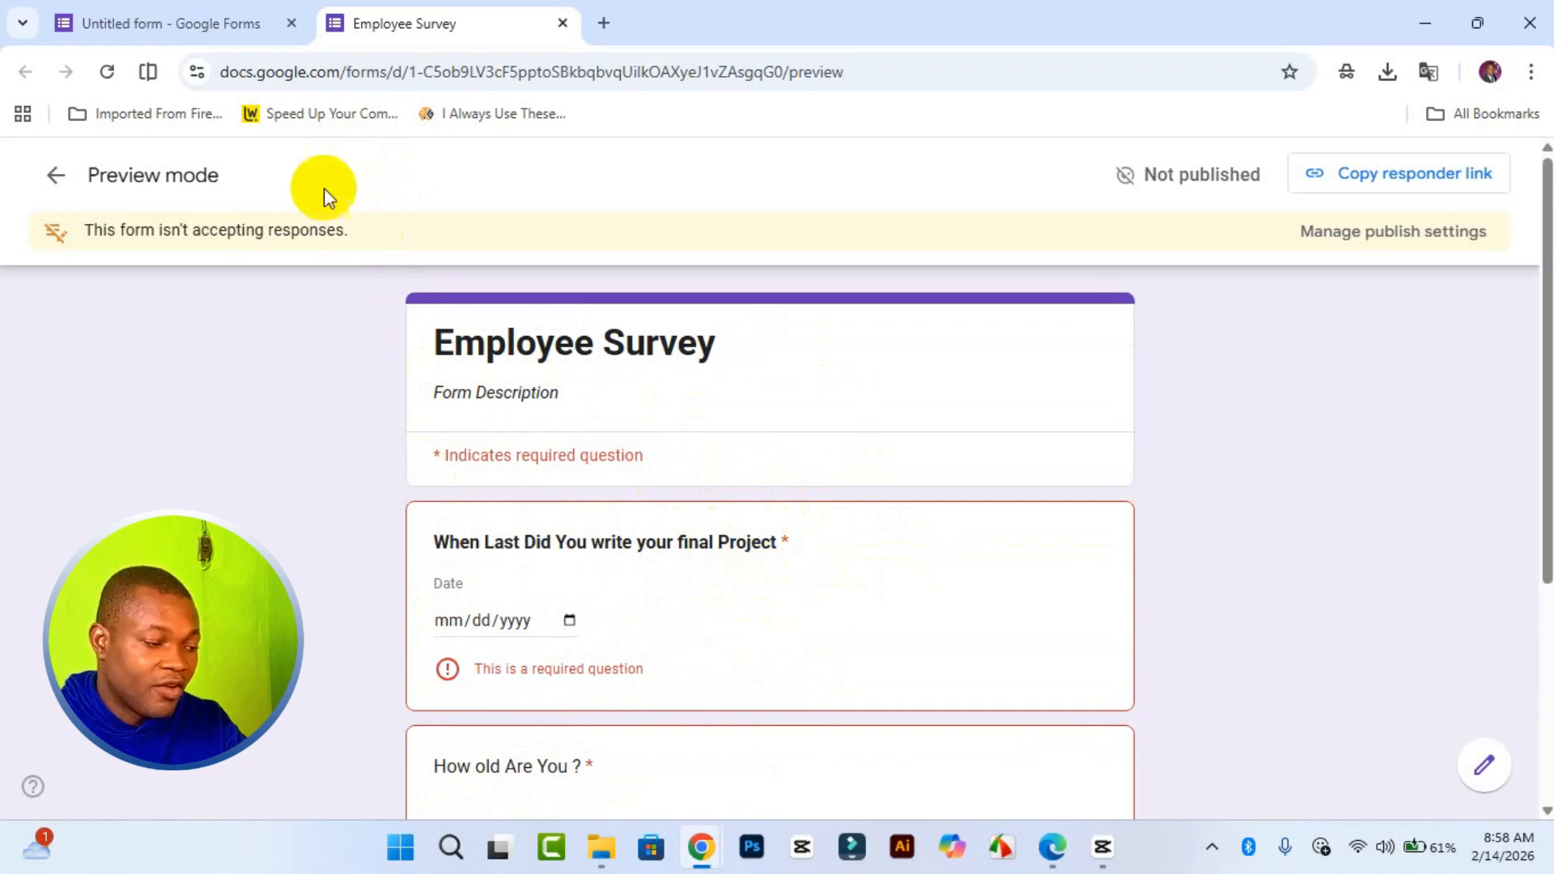
Return to the form editor and add a question after the age question reading "Upload Your resume"
left_click(148, 11)
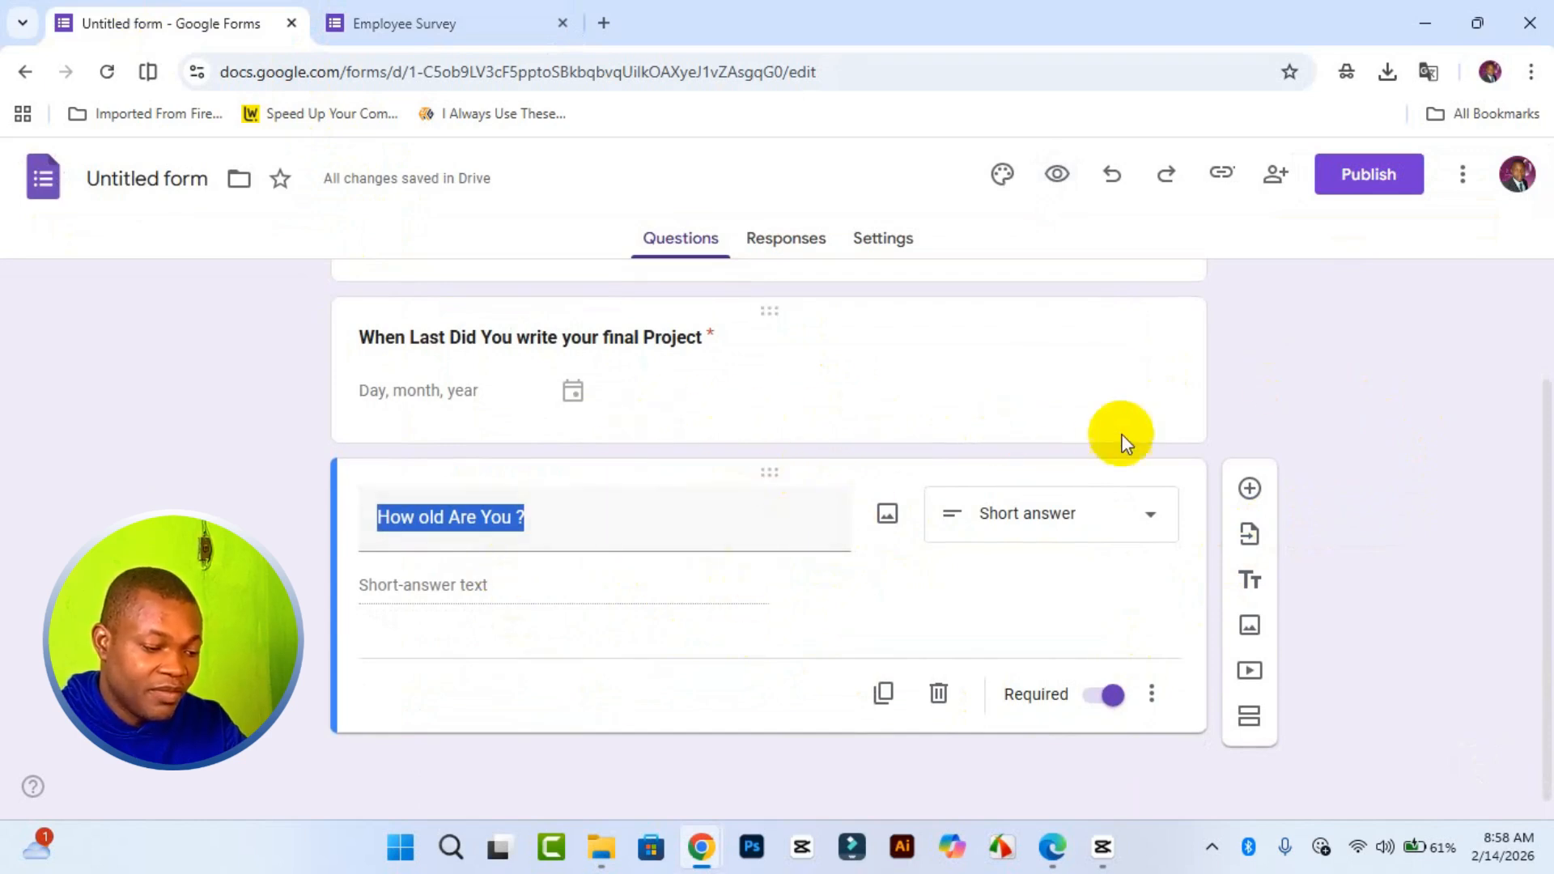
left_click(1266, 407)
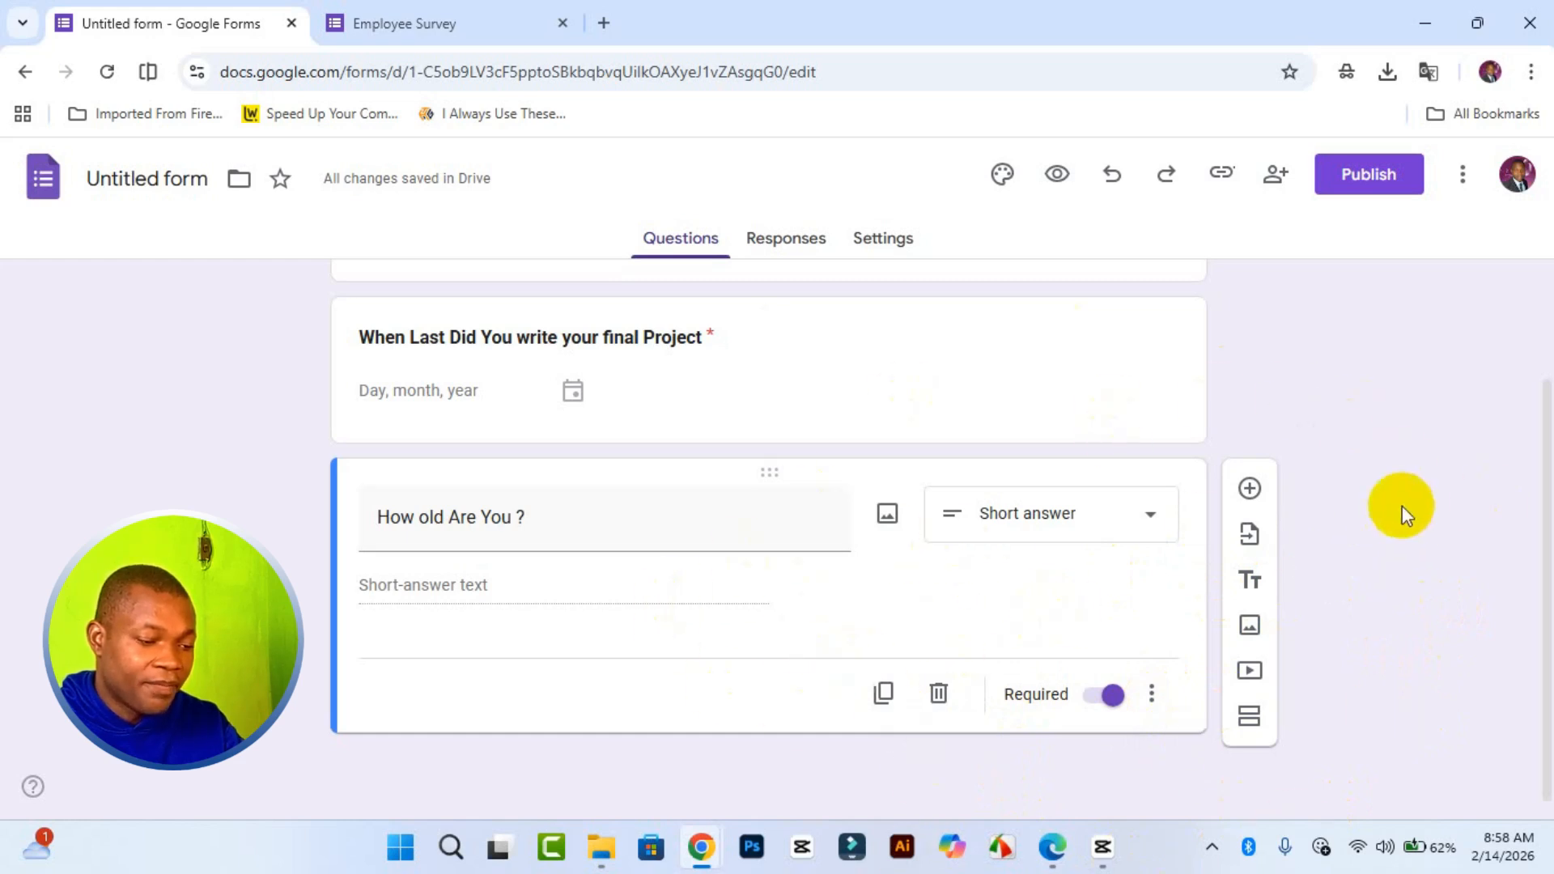
left_click(1250, 488)
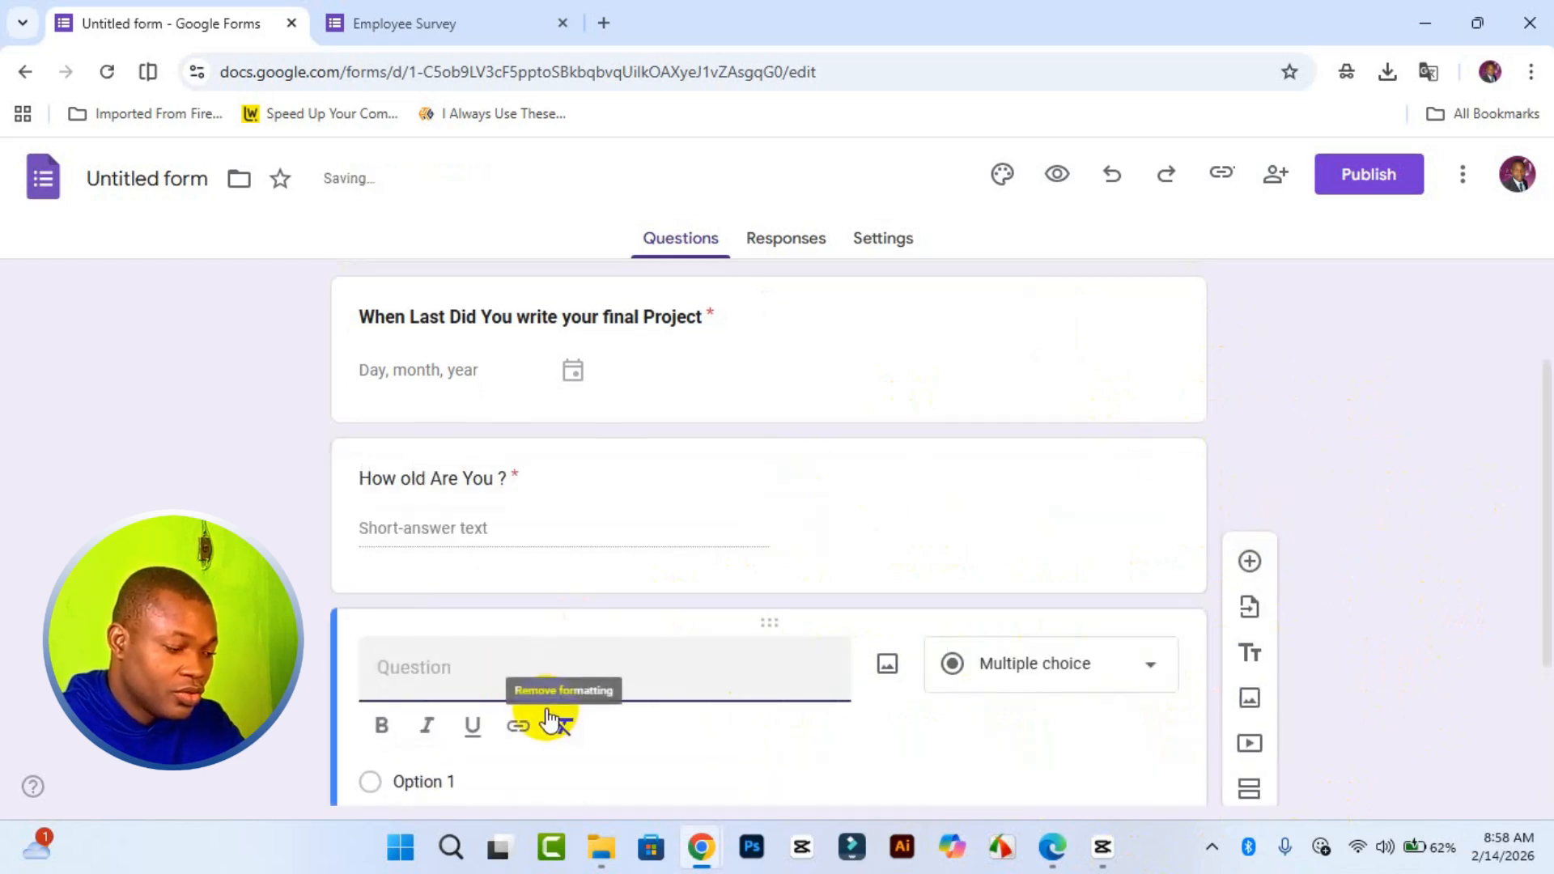
type("Uplo")
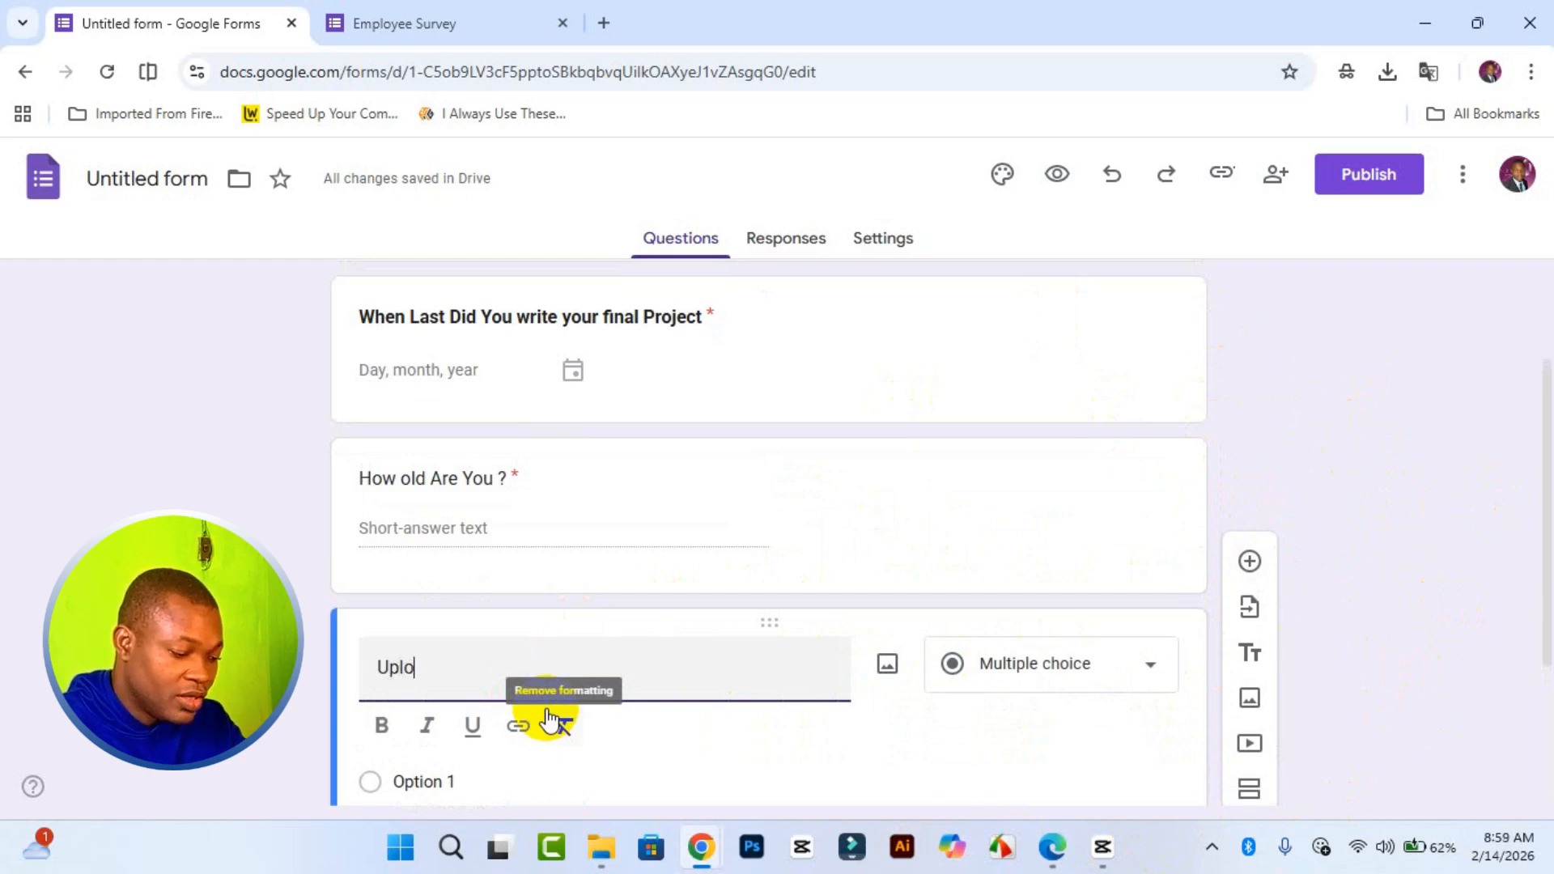
type("ad Your resume")
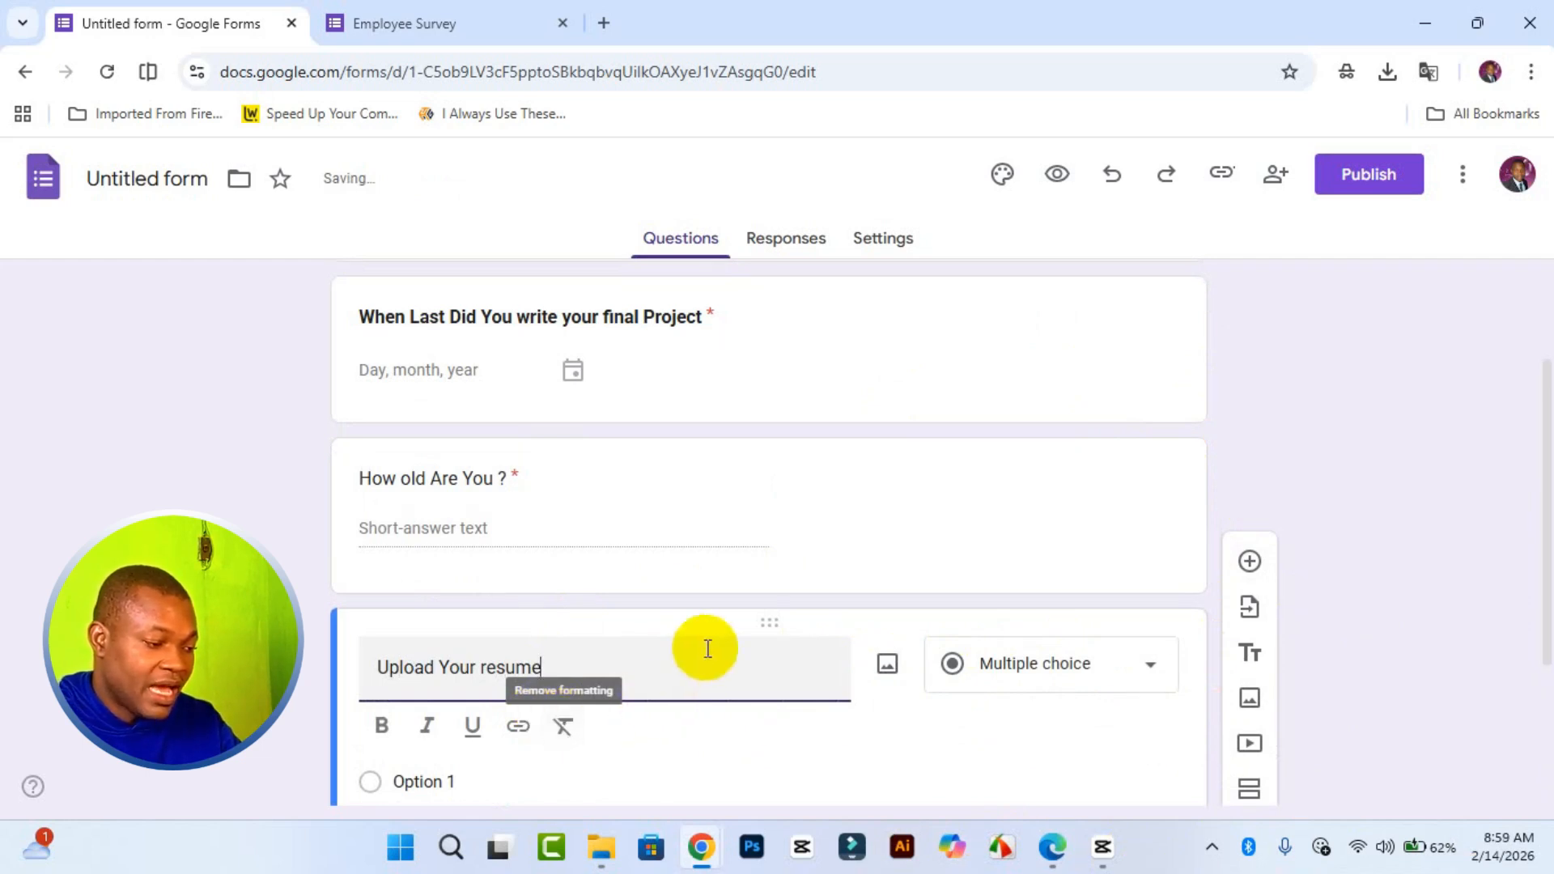
Make the resume question's text bold and change its type to File upload, accepting respondent uploads to Drive
scroll(706, 648, "down", 3)
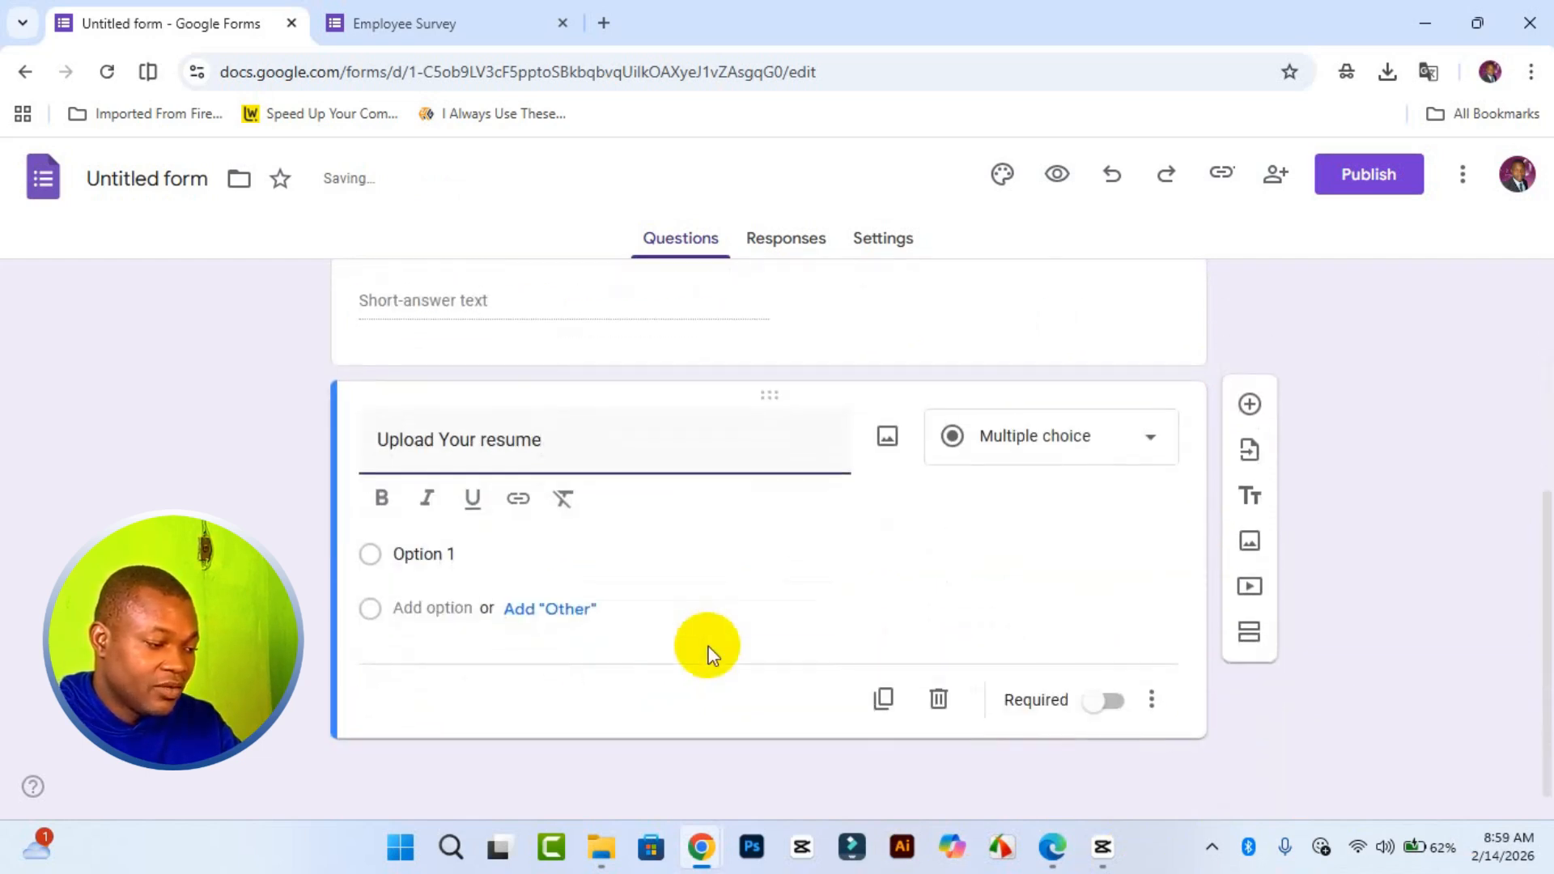
key("ctrl+a")
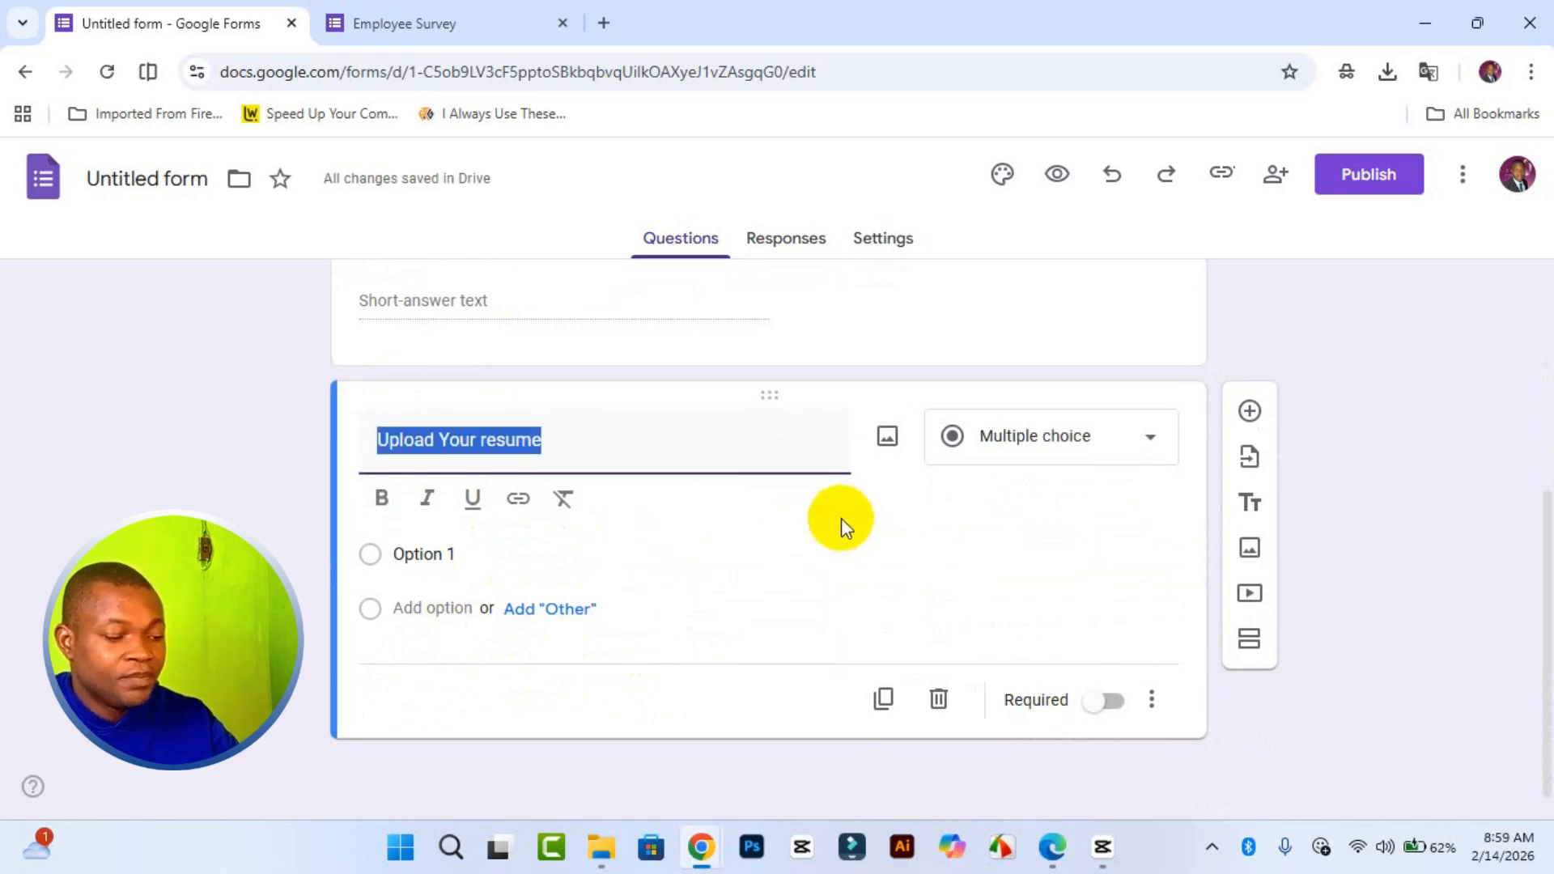
left_click(384, 510)
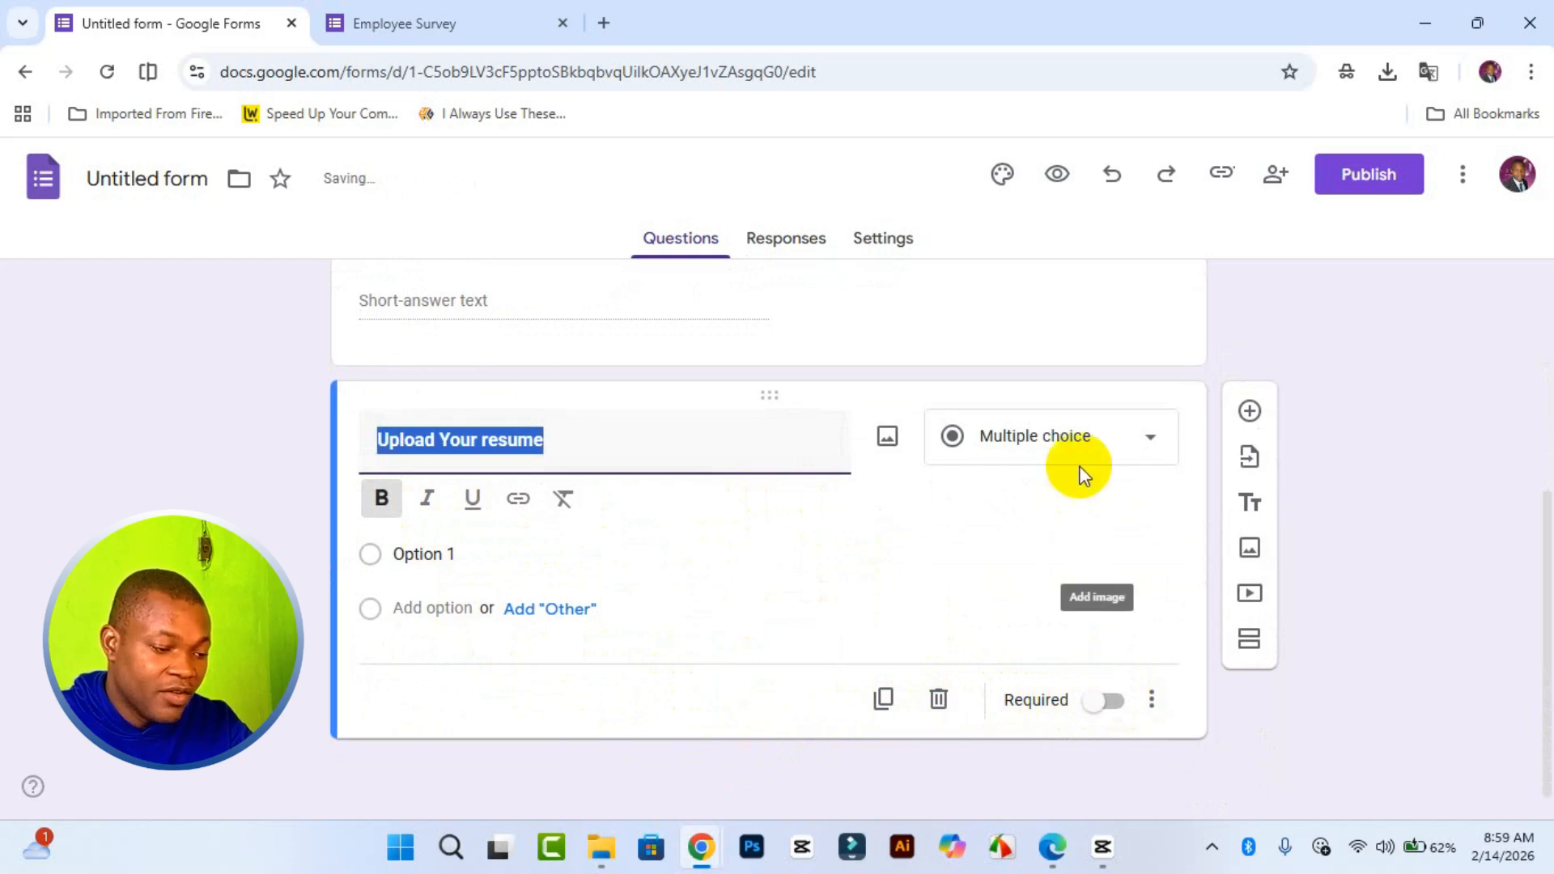
left_click(1104, 441)
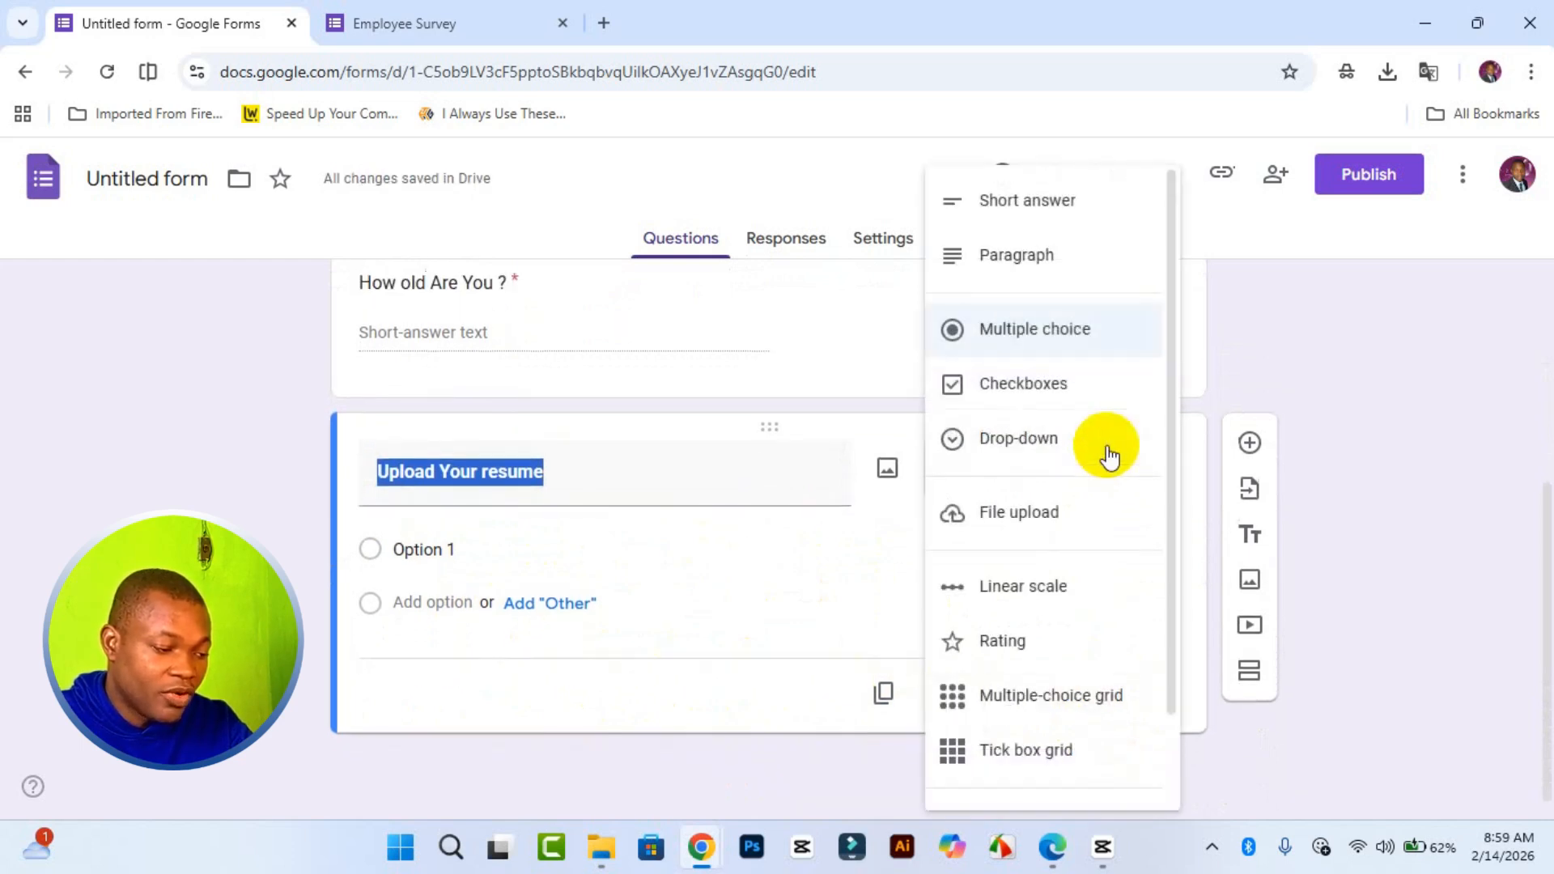
left_click(1040, 512)
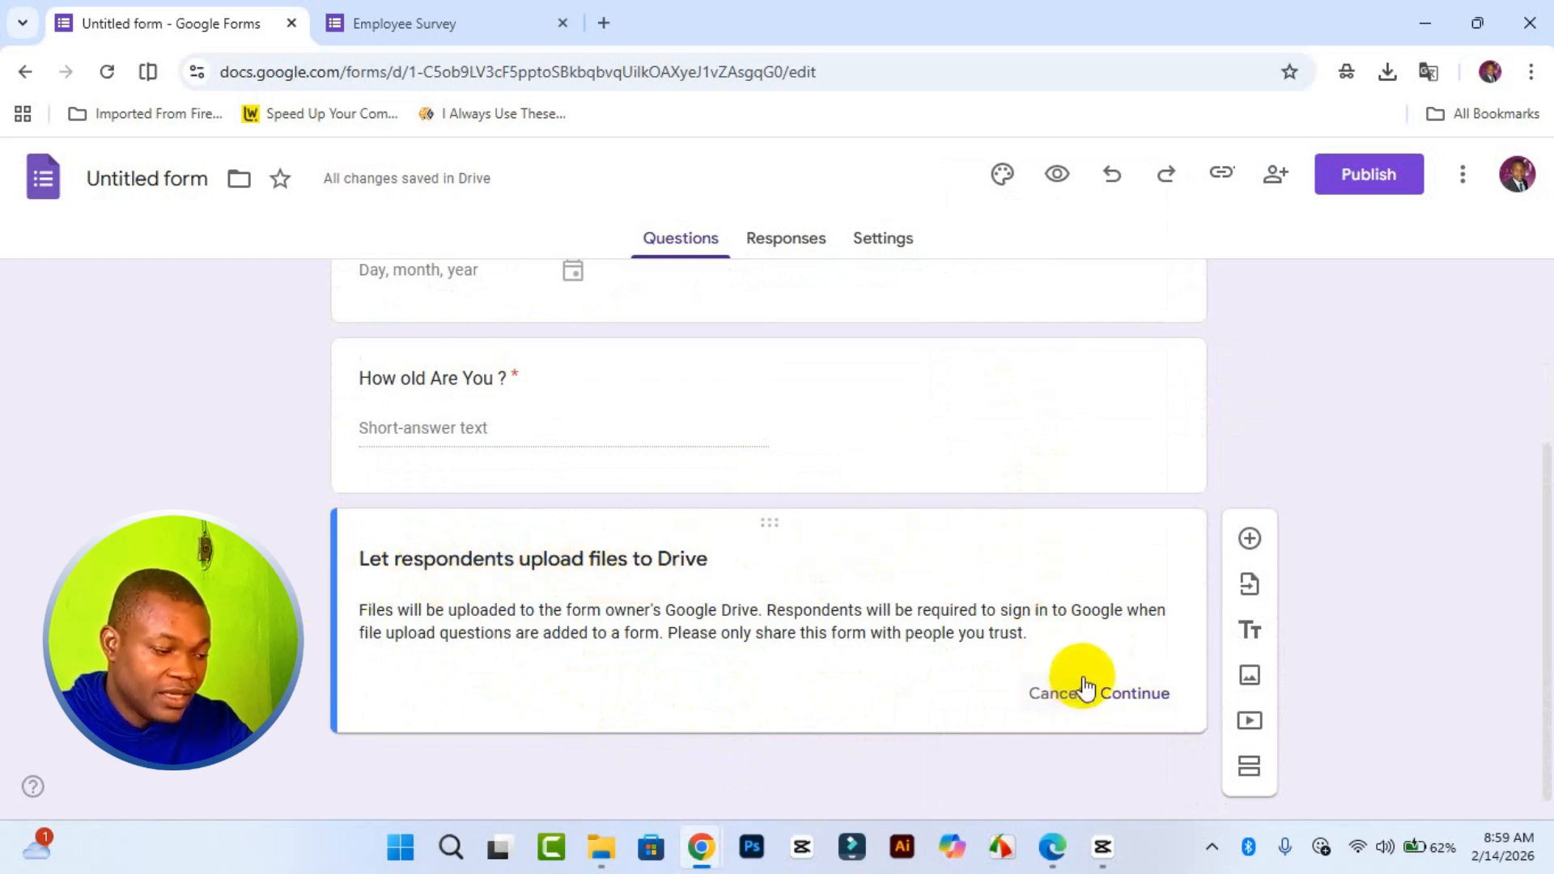
left_click(1131, 693)
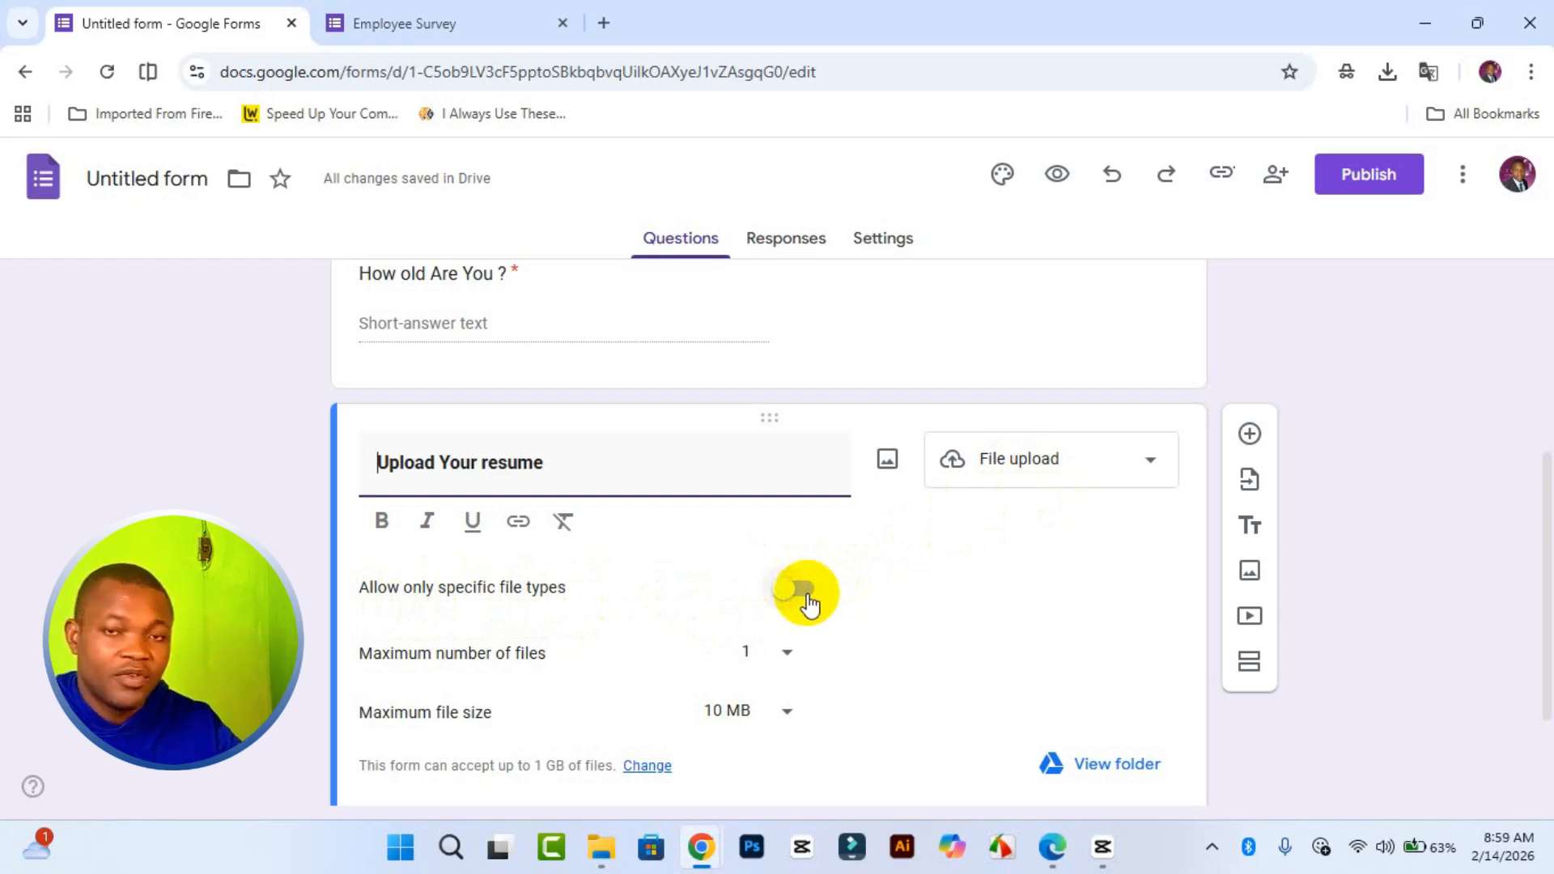
Restrict the resume question's uploads to PDF files and set the maximum number of files to 5
left_click(809, 598)
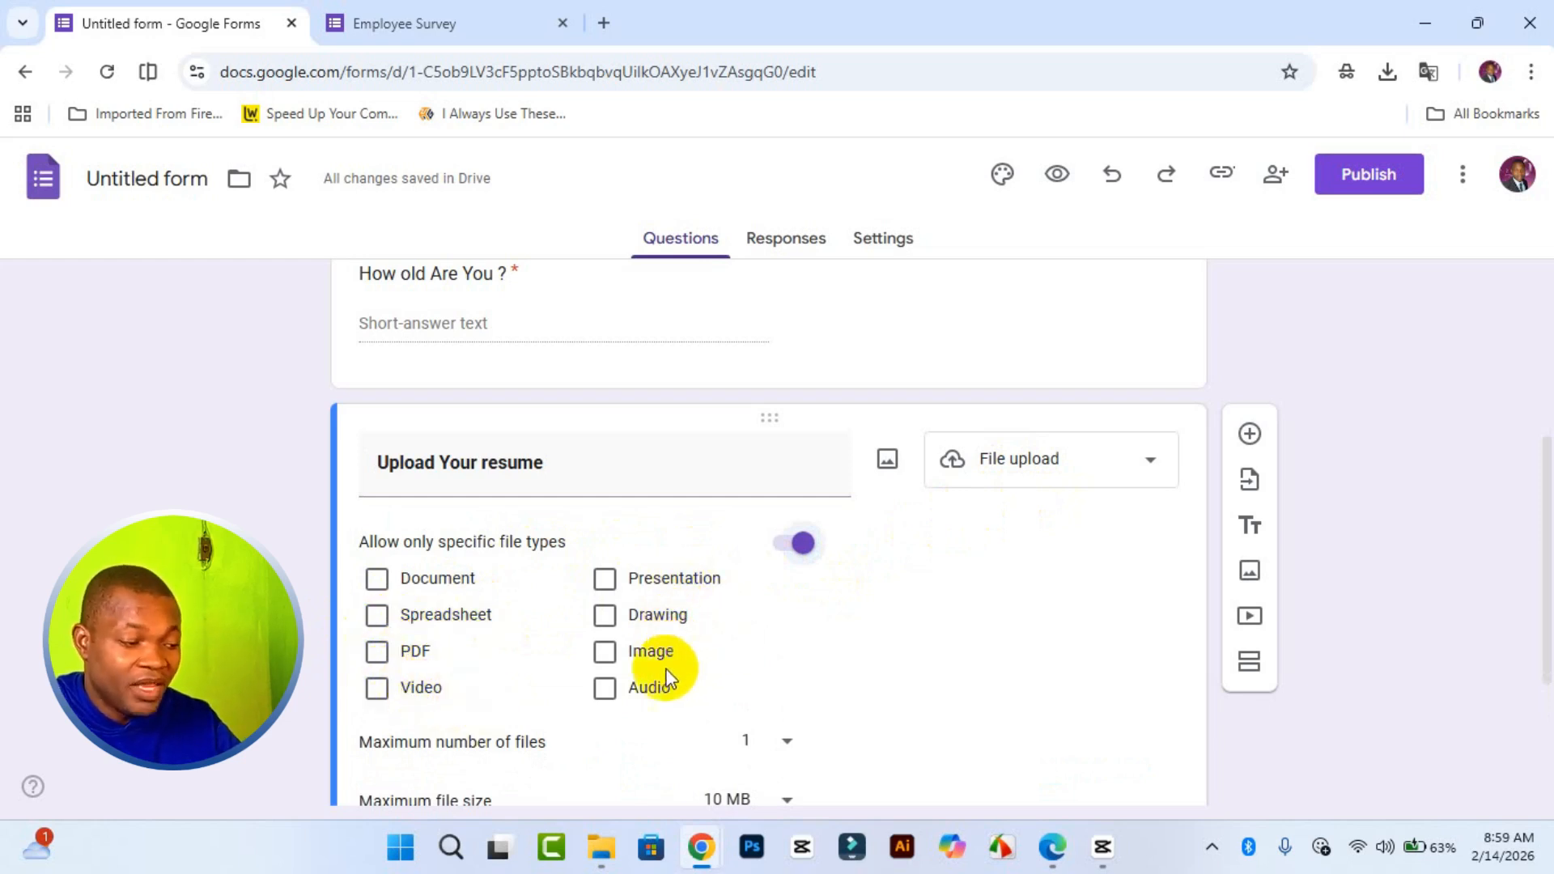
left_click(377, 651)
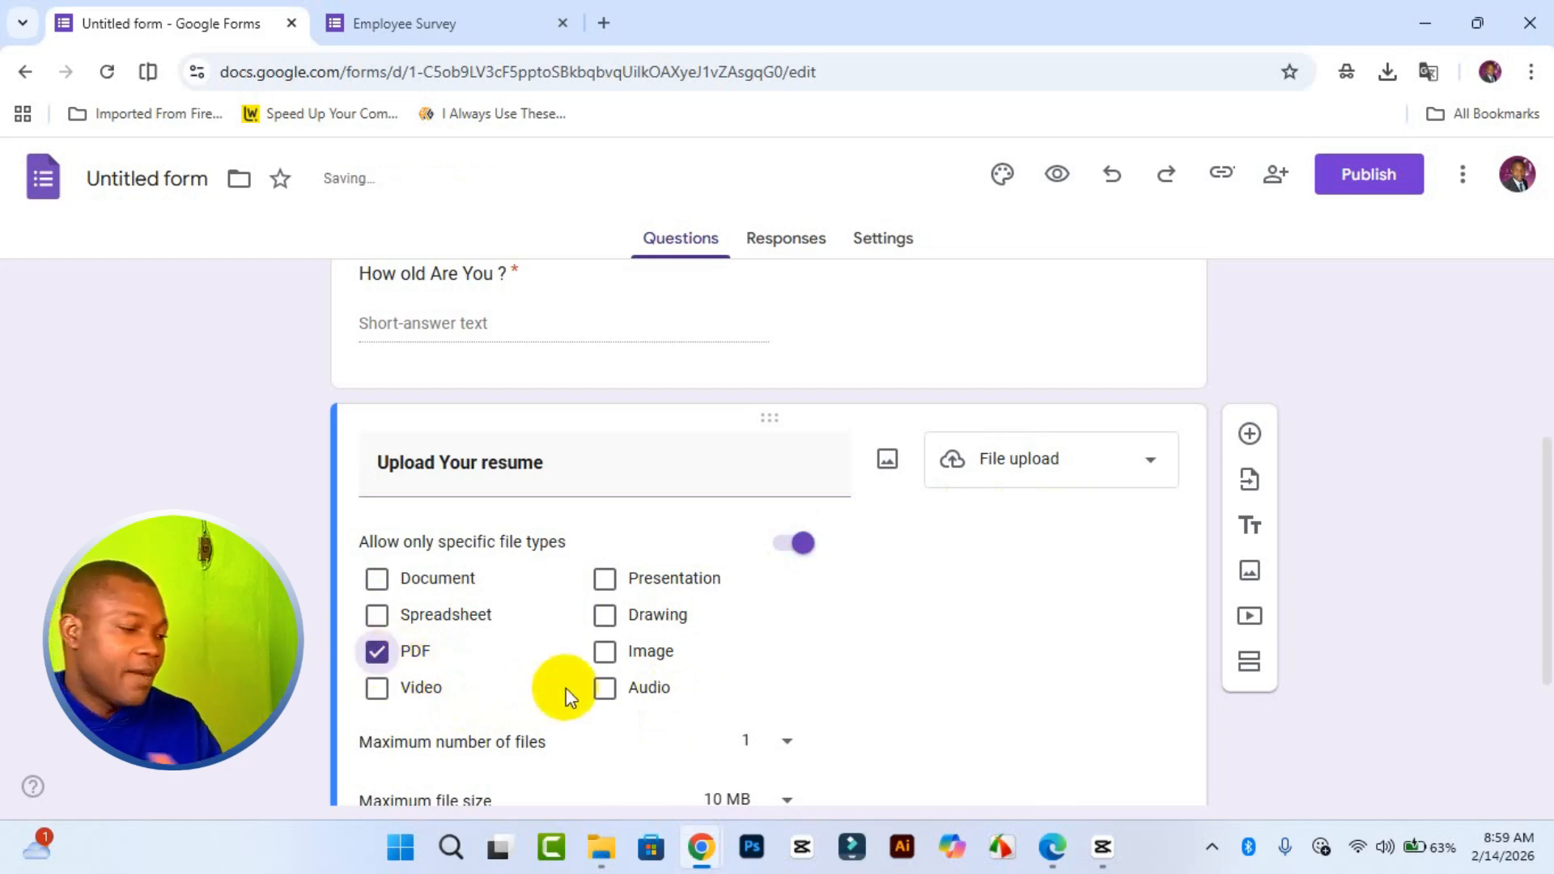
scroll(704, 680, "down", 2)
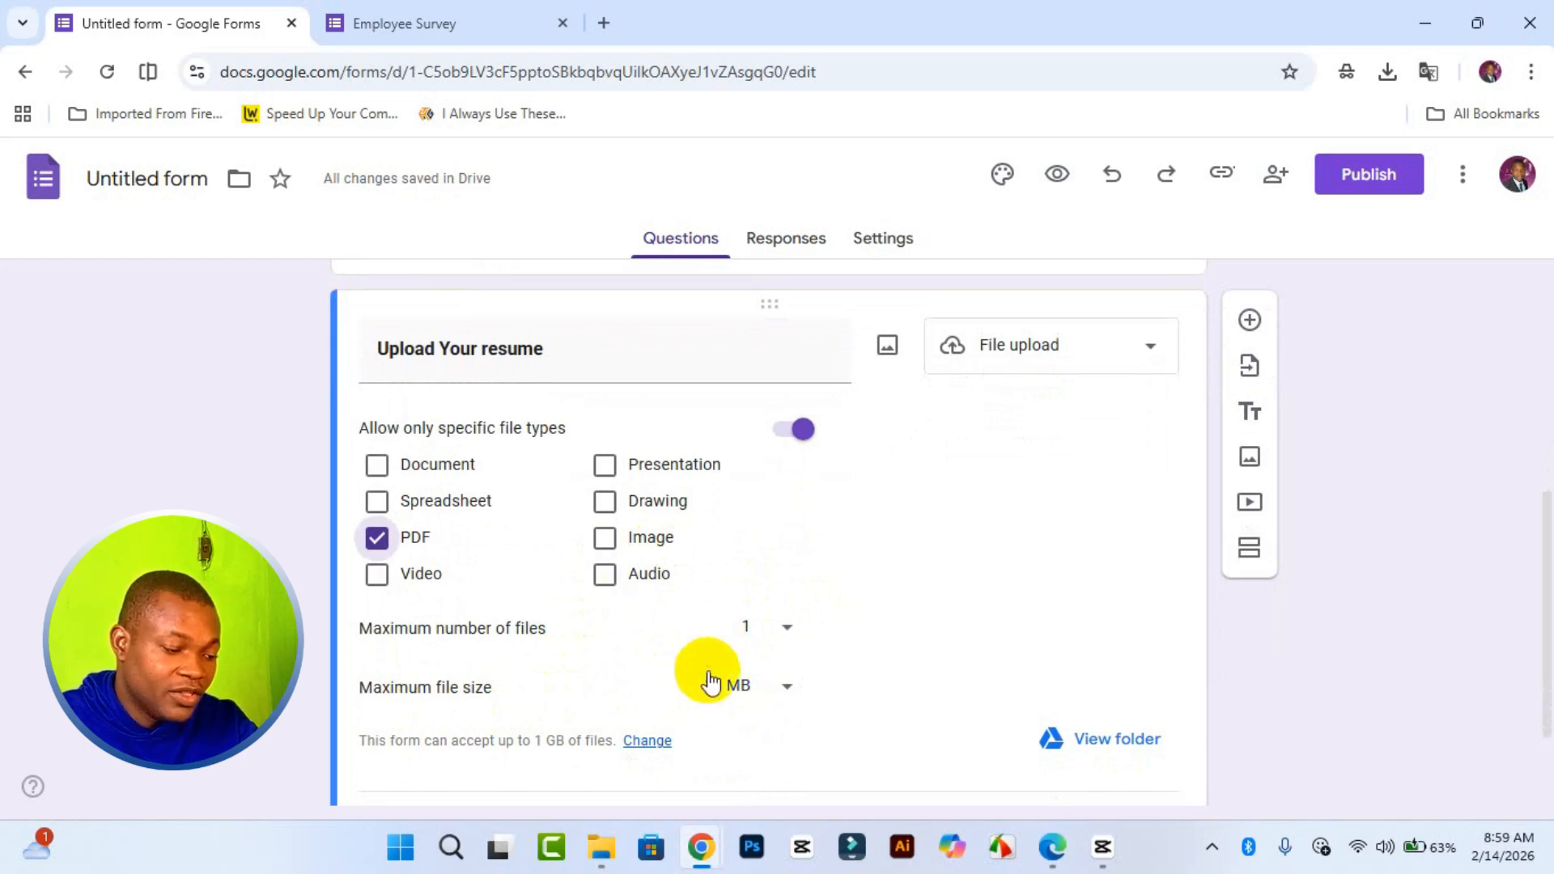
left_click(785, 629)
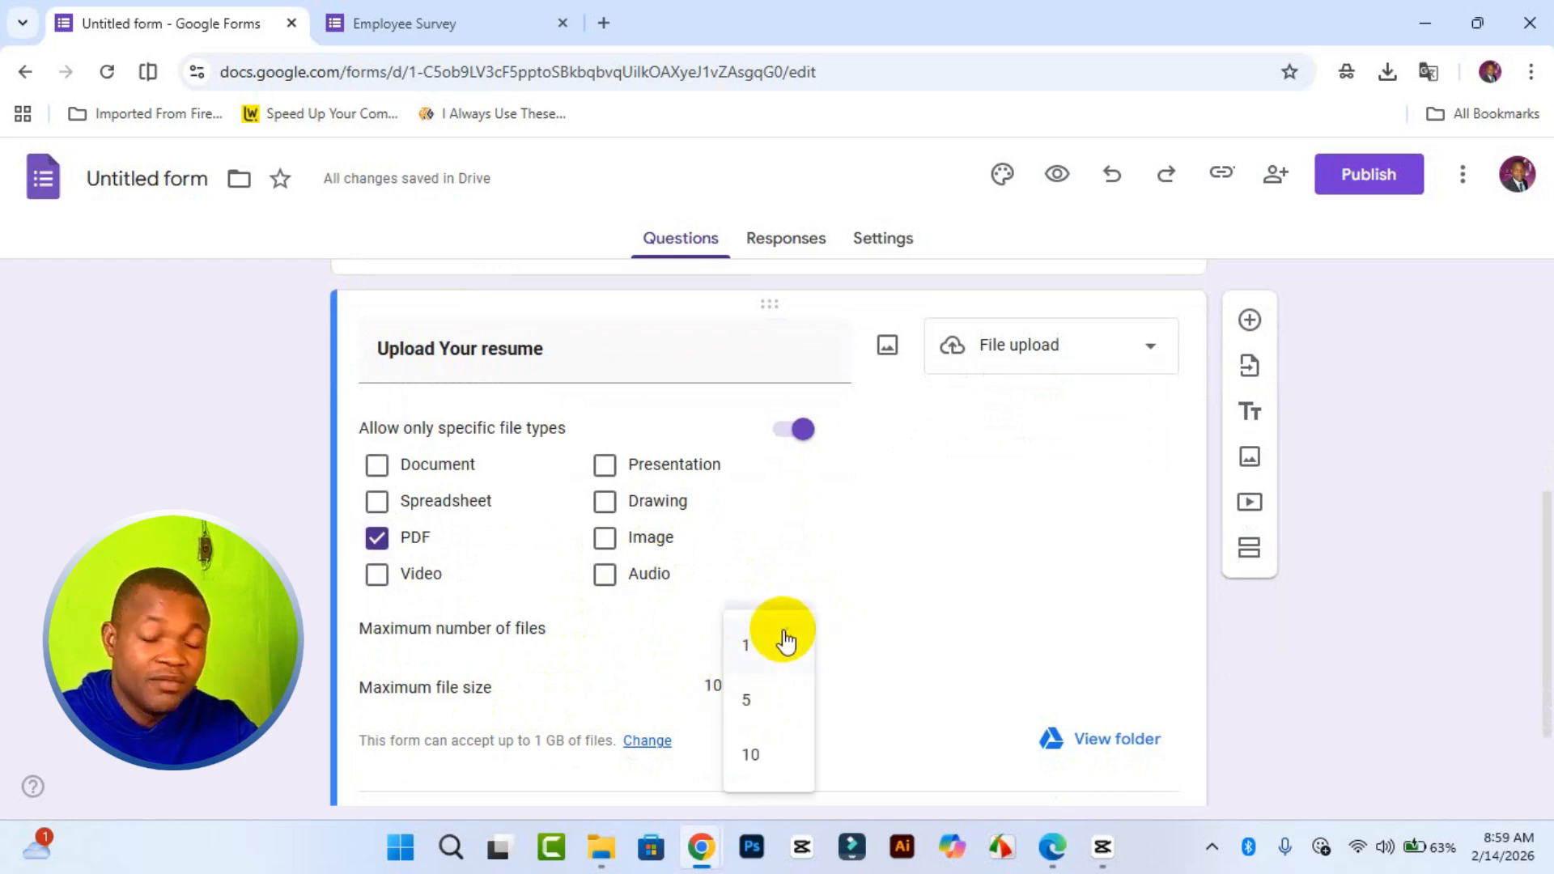
left_click(765, 698)
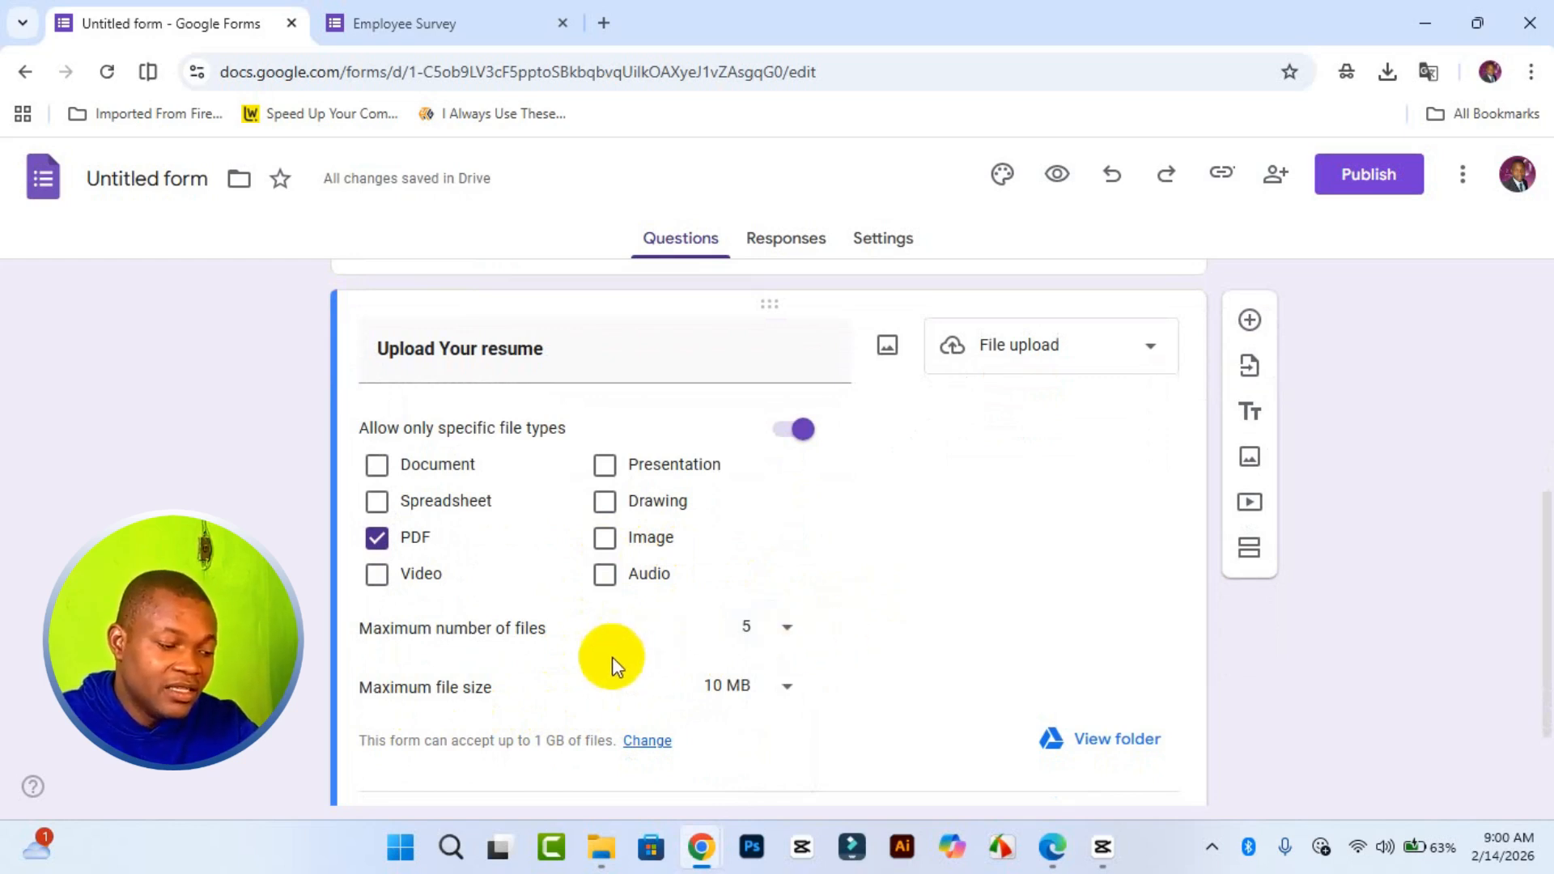
Set the resume question's maximum file size to 10 MB and make the question required
left_click(755, 692)
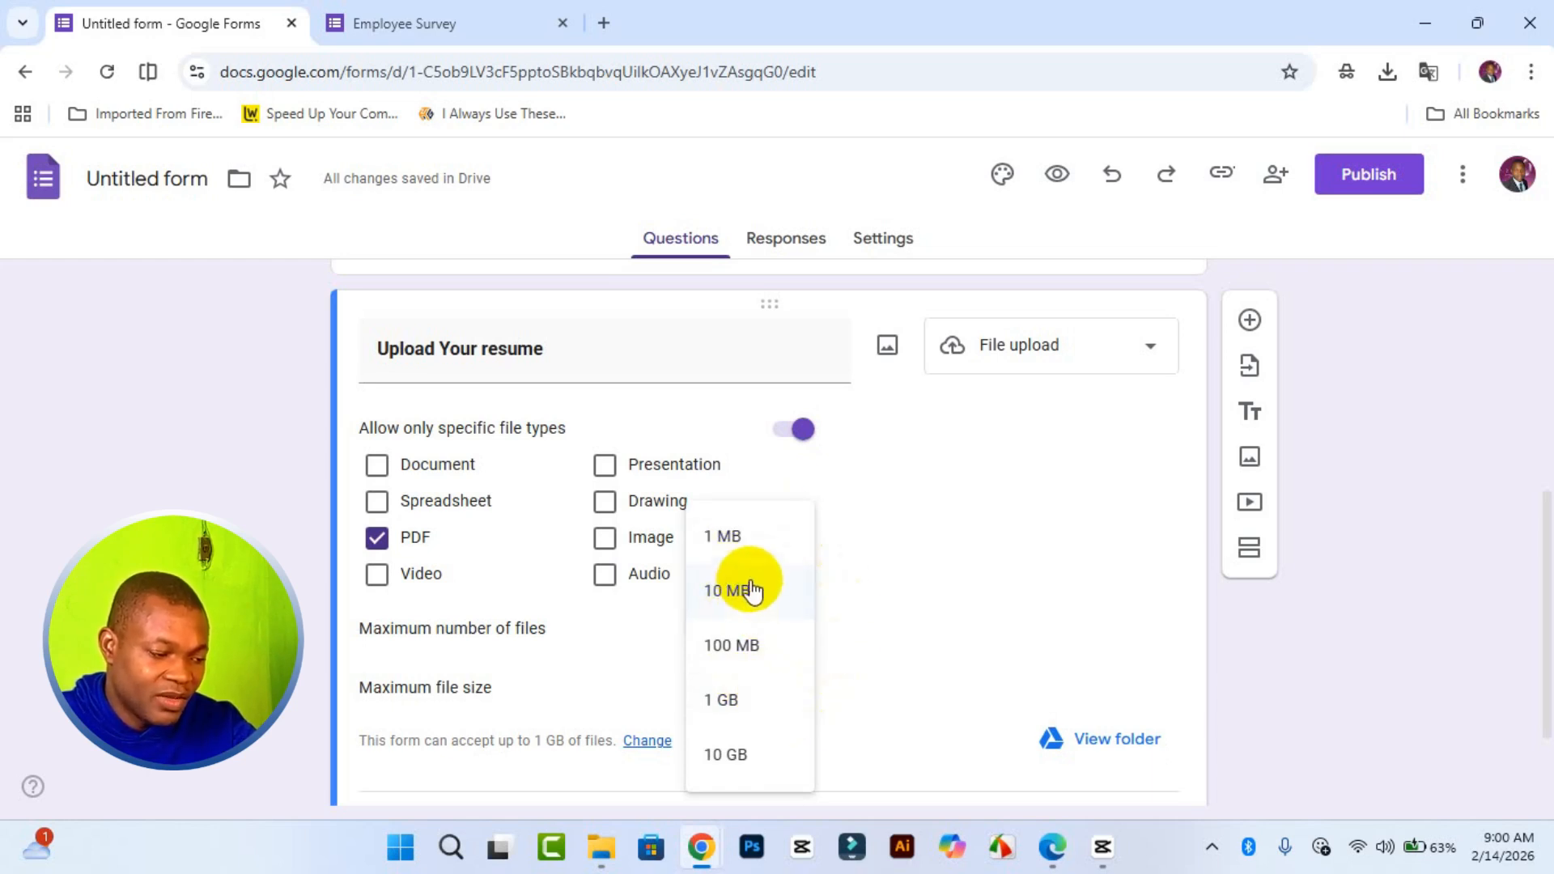
left_click(746, 539)
left_click(777, 687)
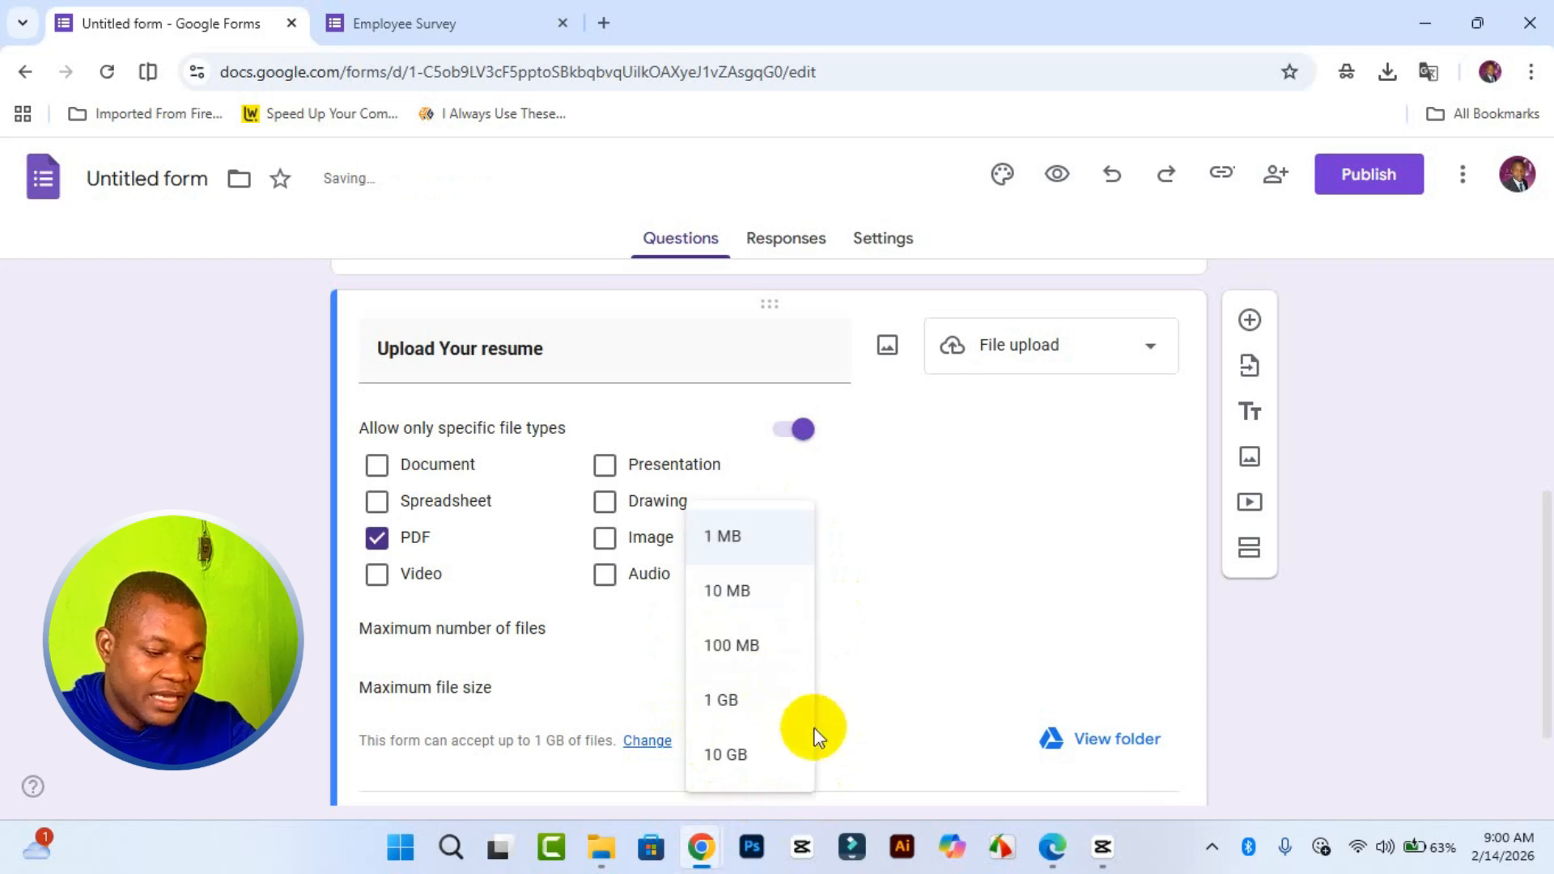
left_click(770, 590)
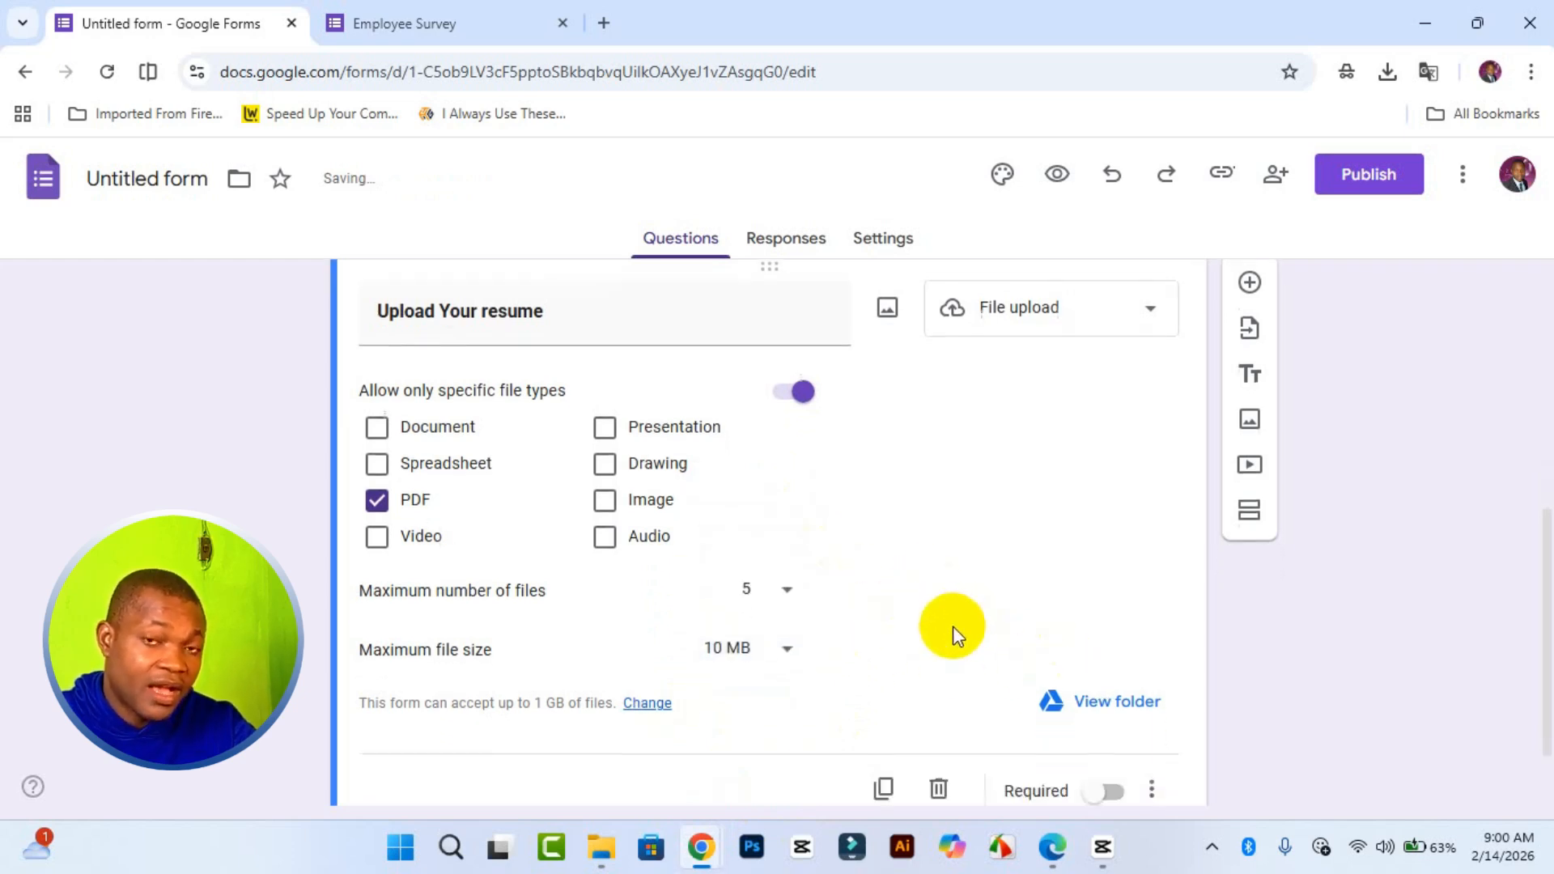
scroll(953, 625, "down", 1)
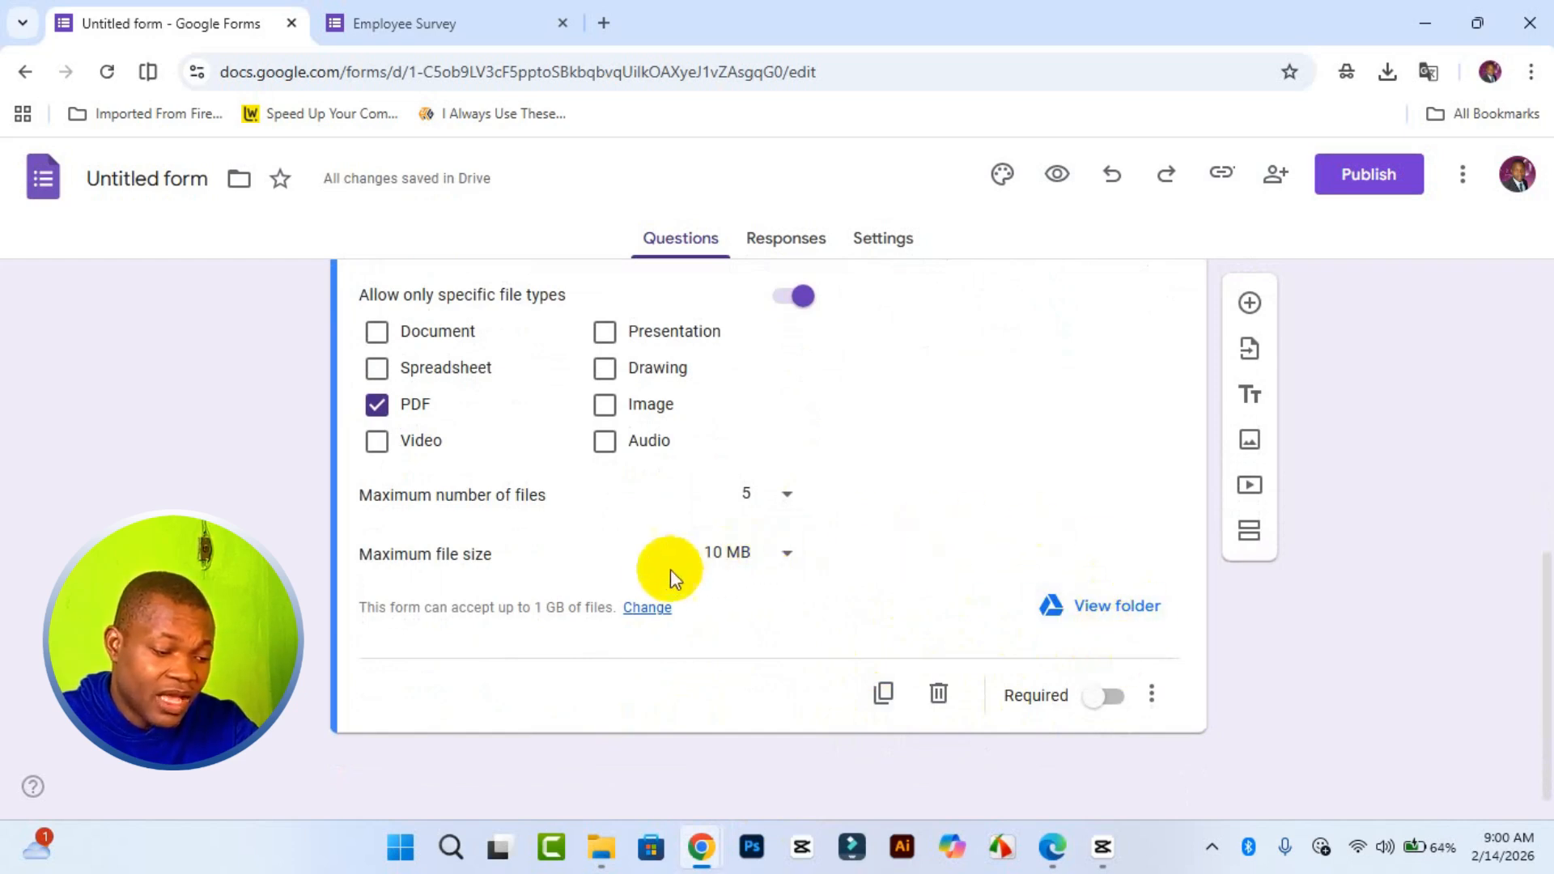
left_click(1115, 698)
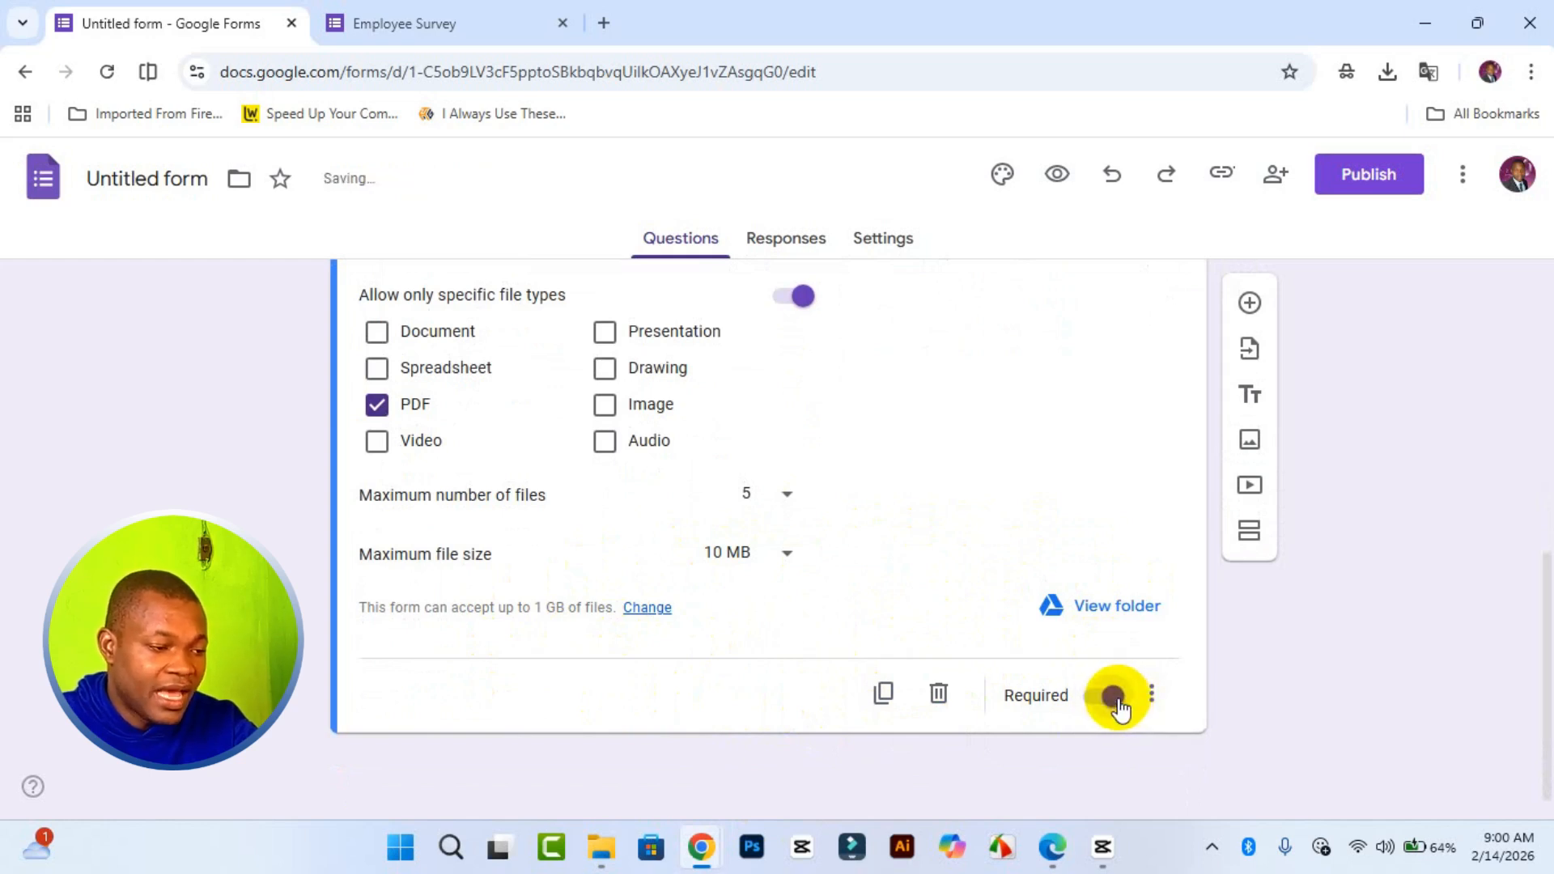
Preview the form and examine the resume question's file picker, including its My Drive and Recent sources, and close the picker
scroll(902, 522, "up", 6)
scroll(902, 523, "up", 1)
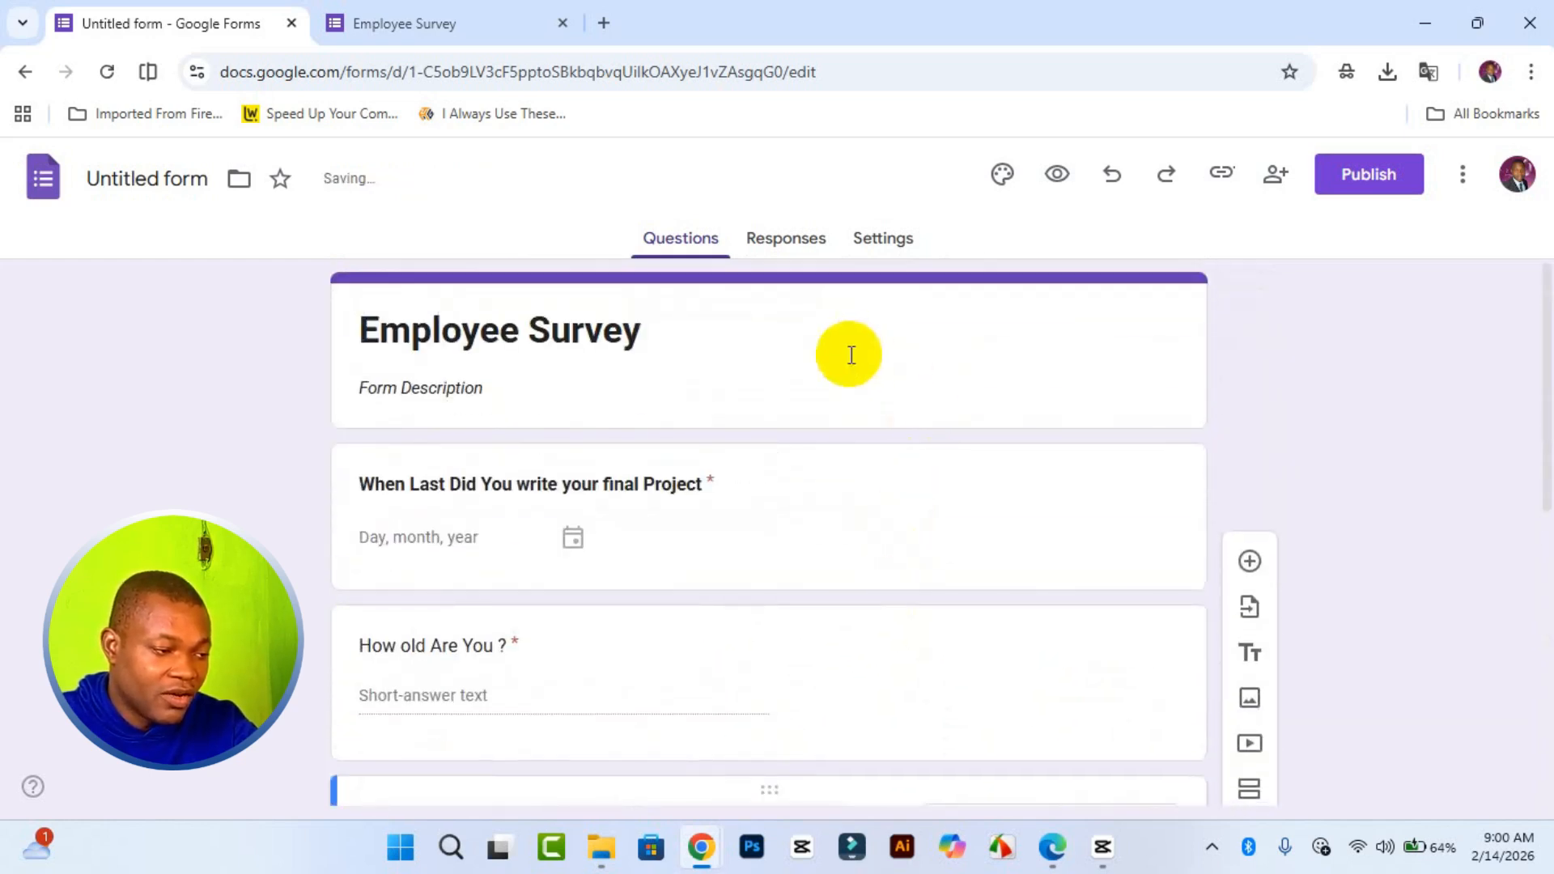
left_click(1056, 179)
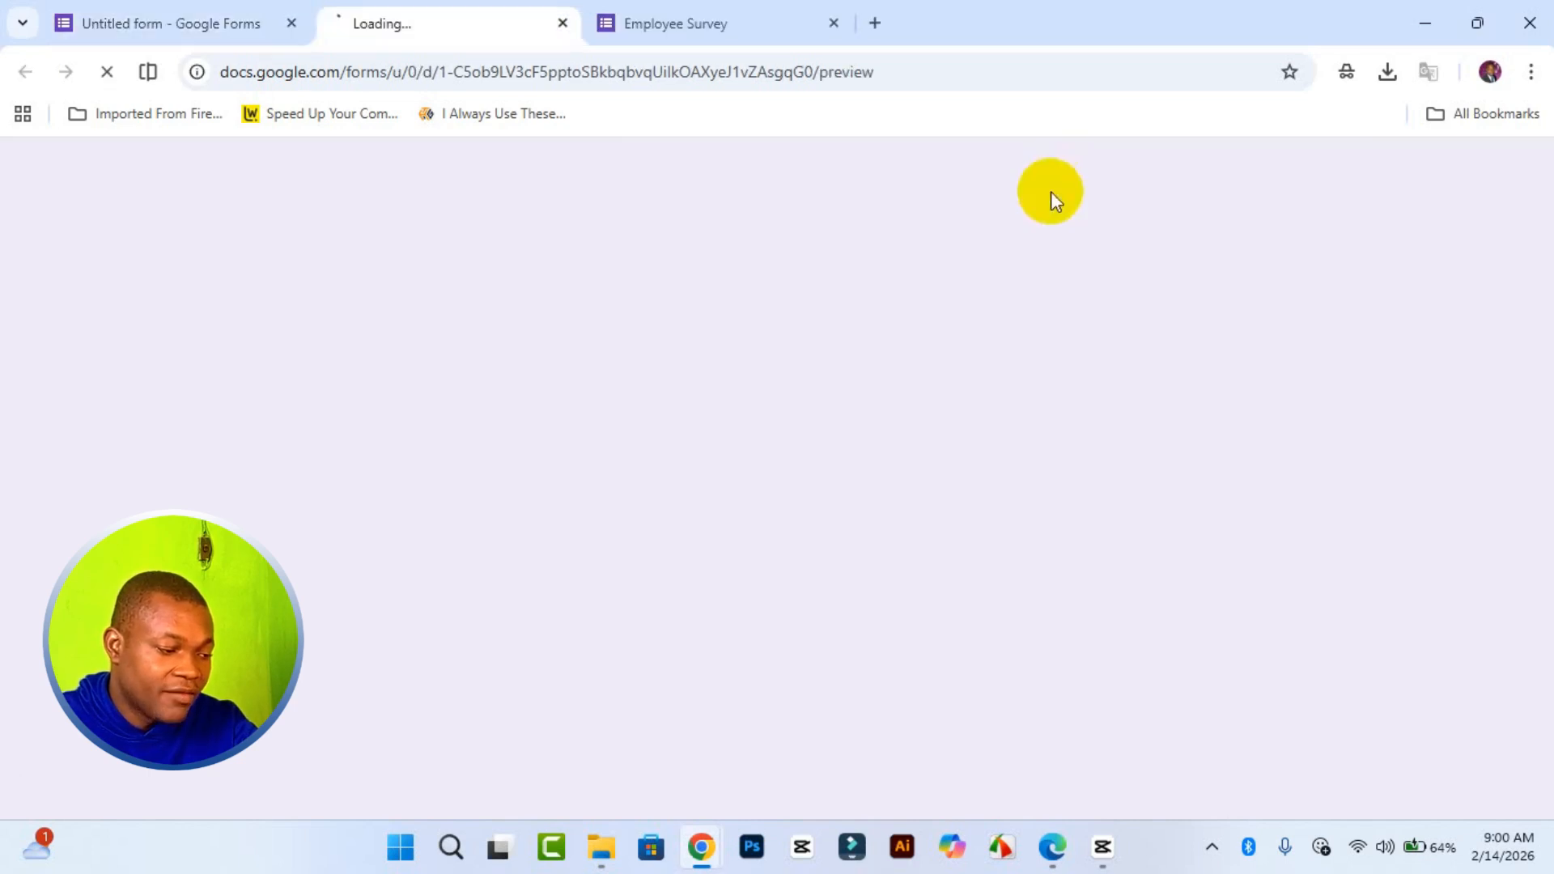
scroll(889, 463, "down", 5)
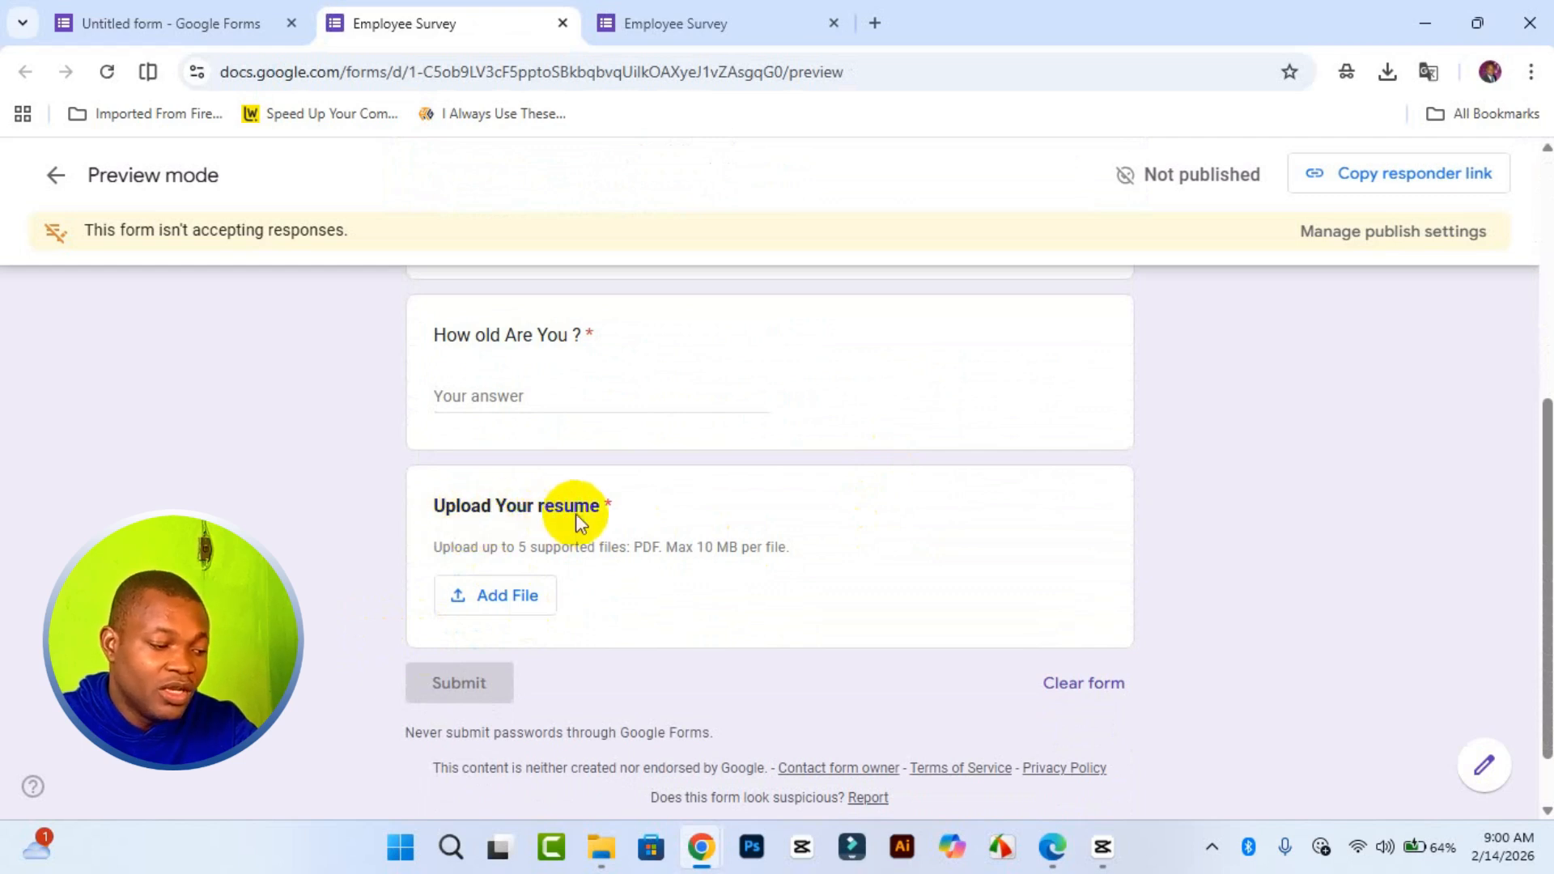
left_click(530, 599)
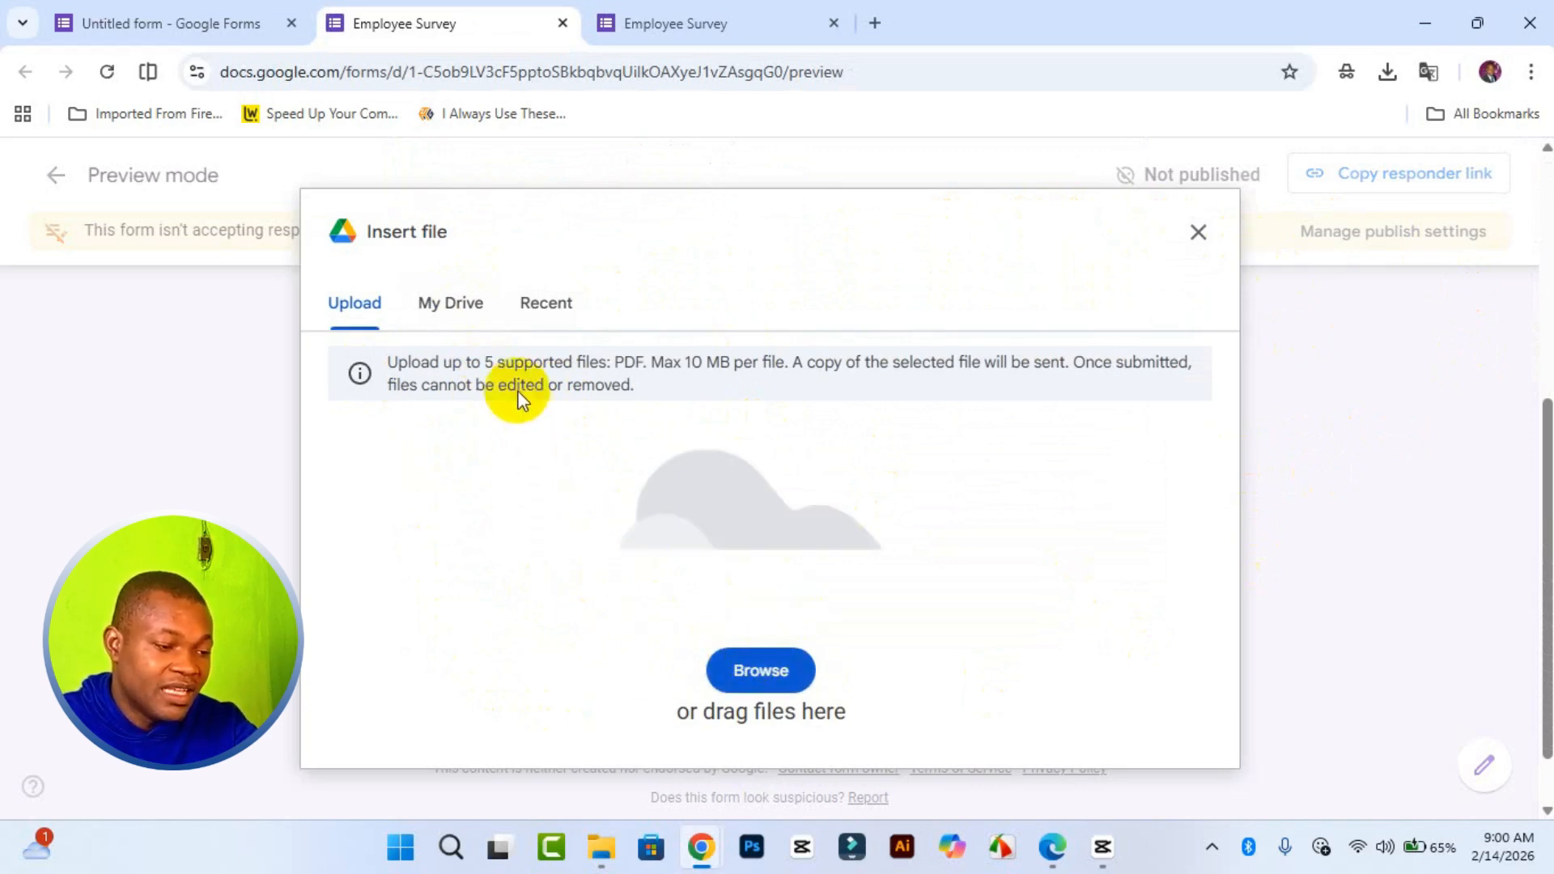
left_click(455, 314)
left_click(549, 304)
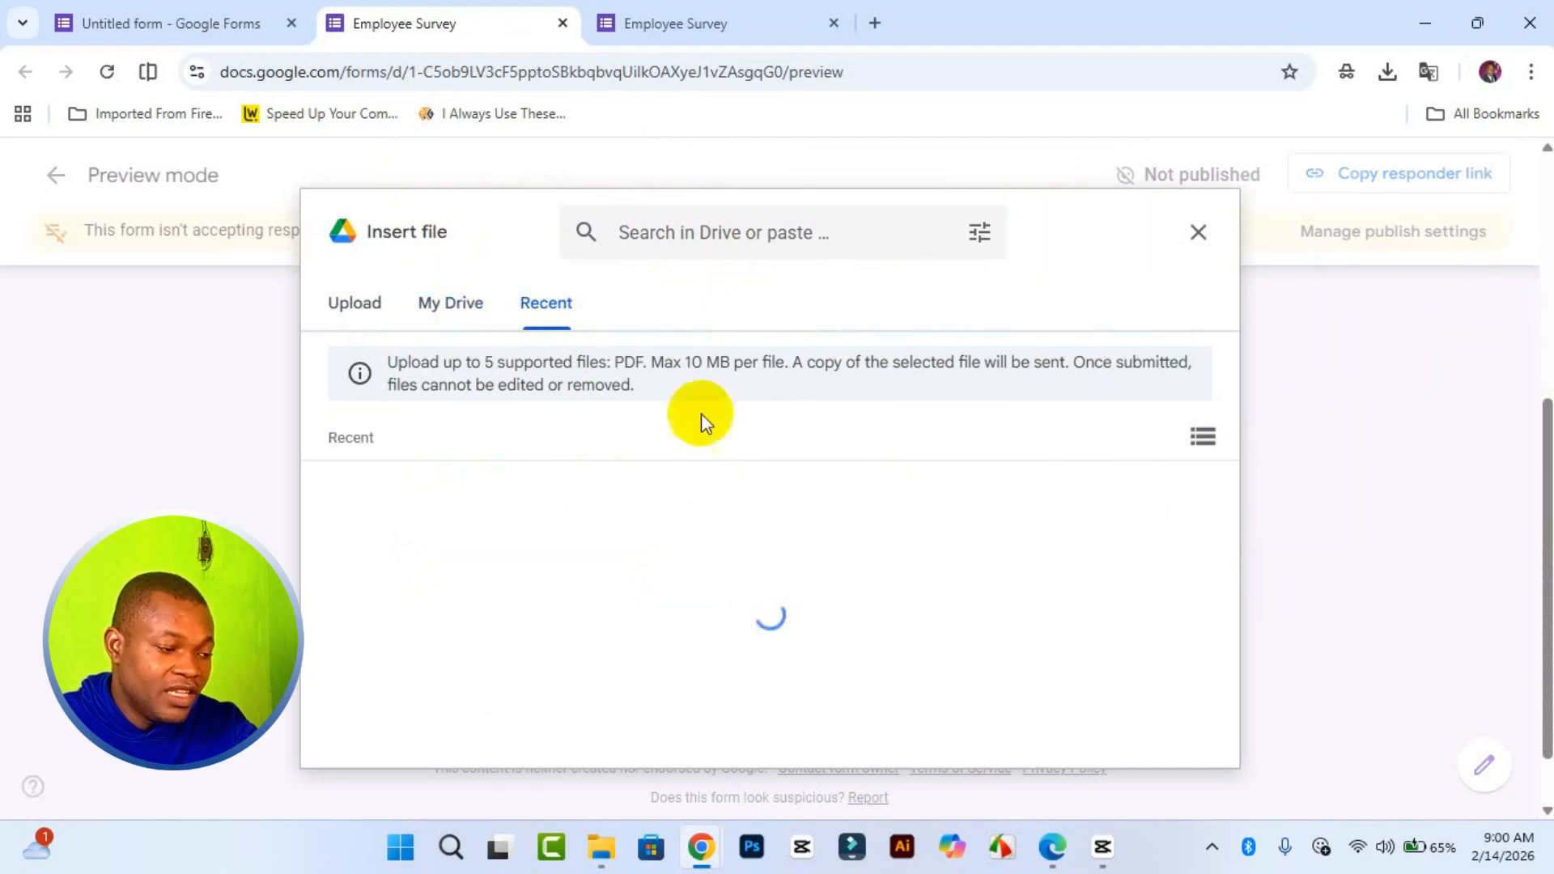
left_click(1206, 233)
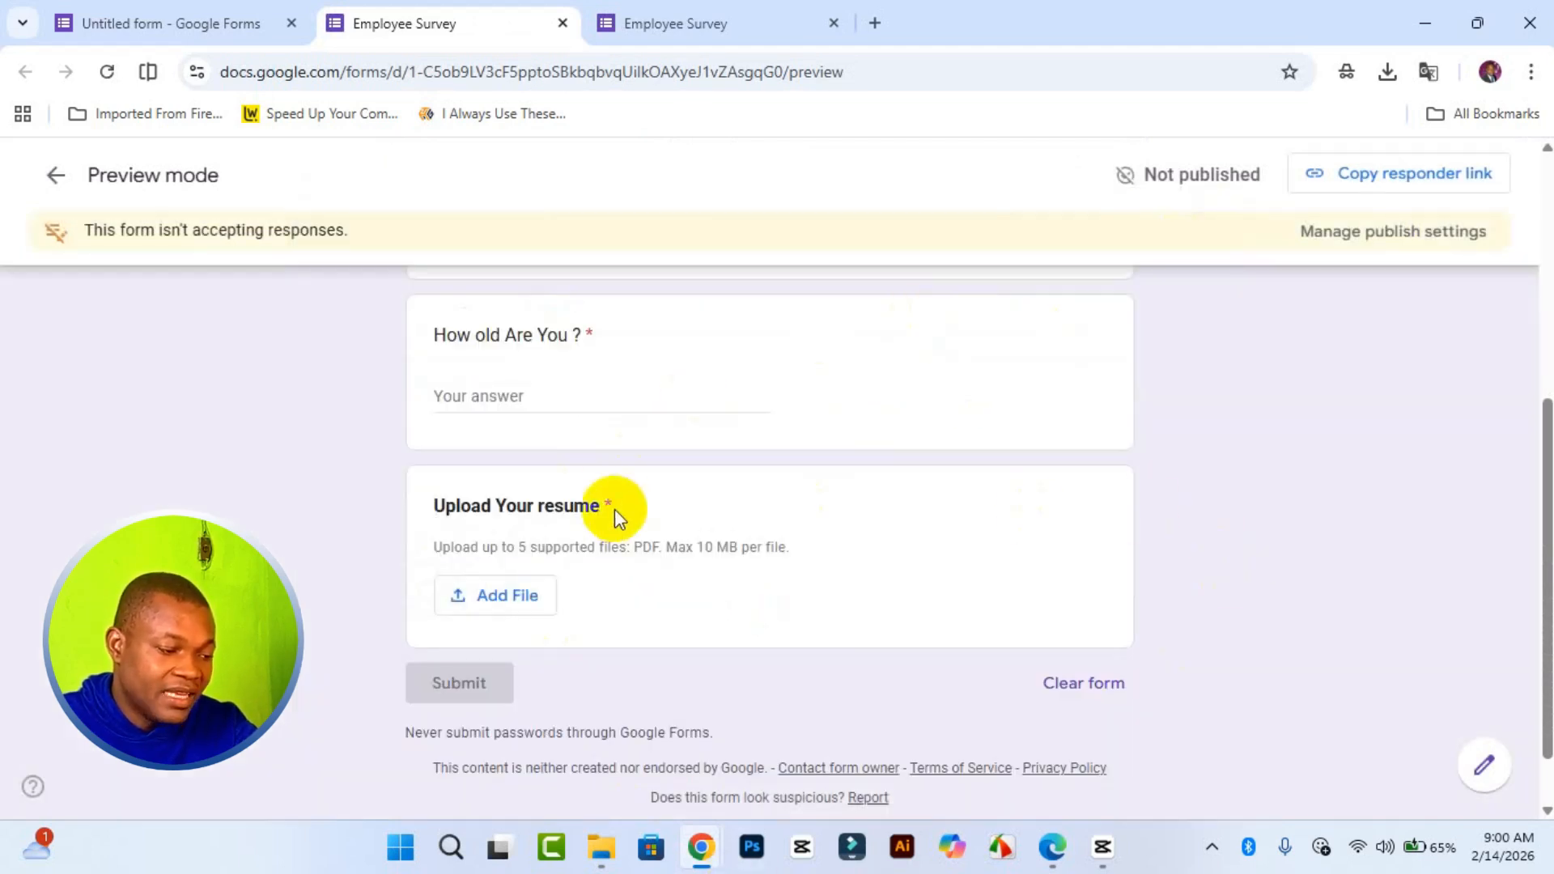
Test the required age question in the preview by leaving it unanswered, check the required markers, and return to the resume question in the form editor
left_click(740, 410)
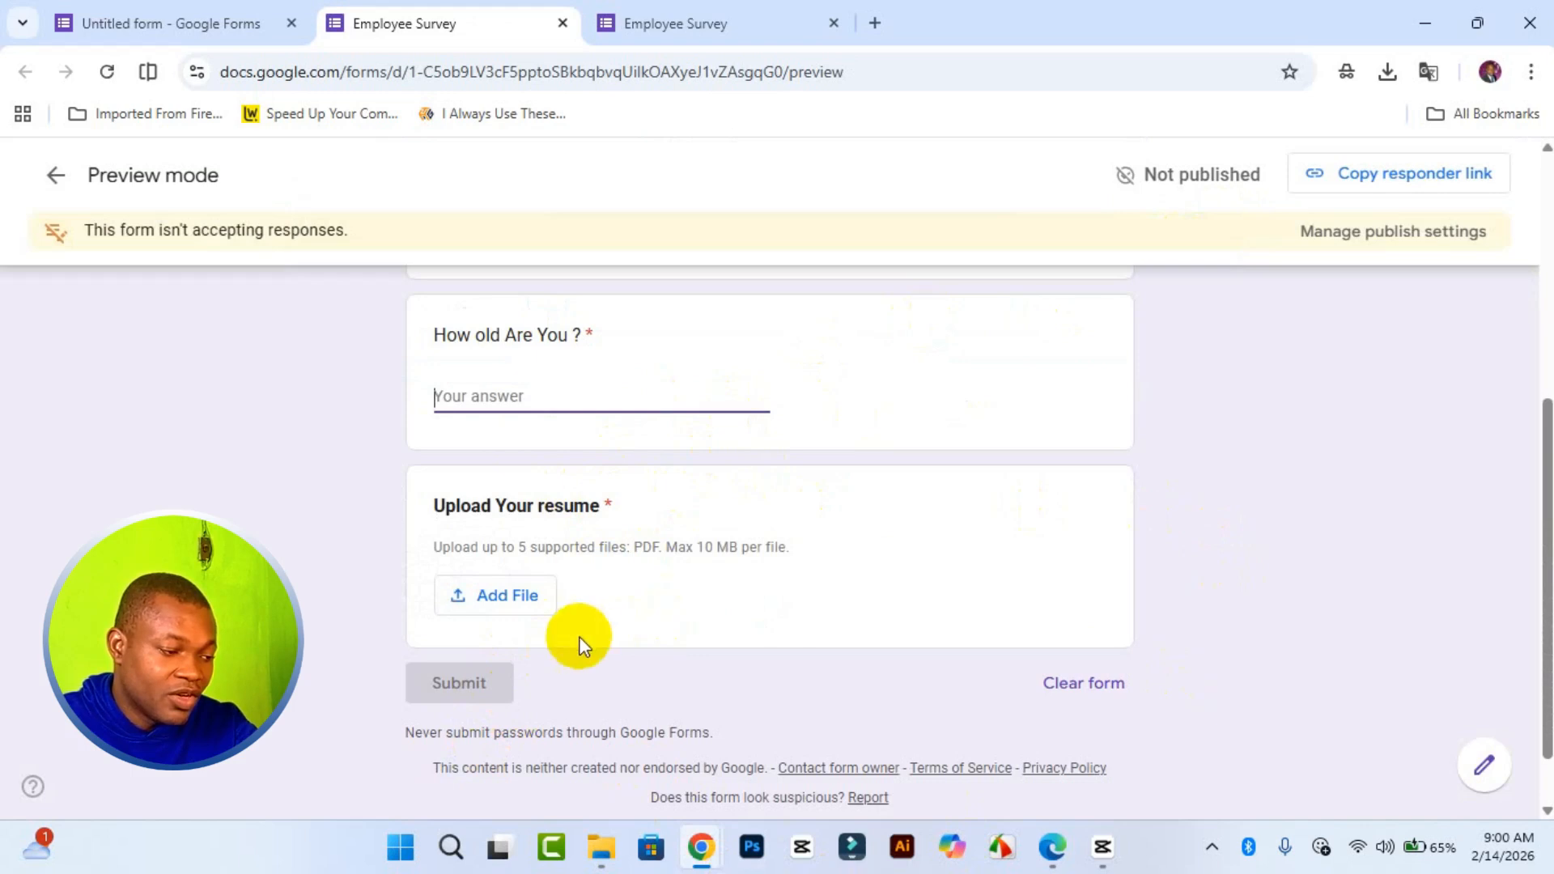
left_click_drag(611, 503, 597, 503)
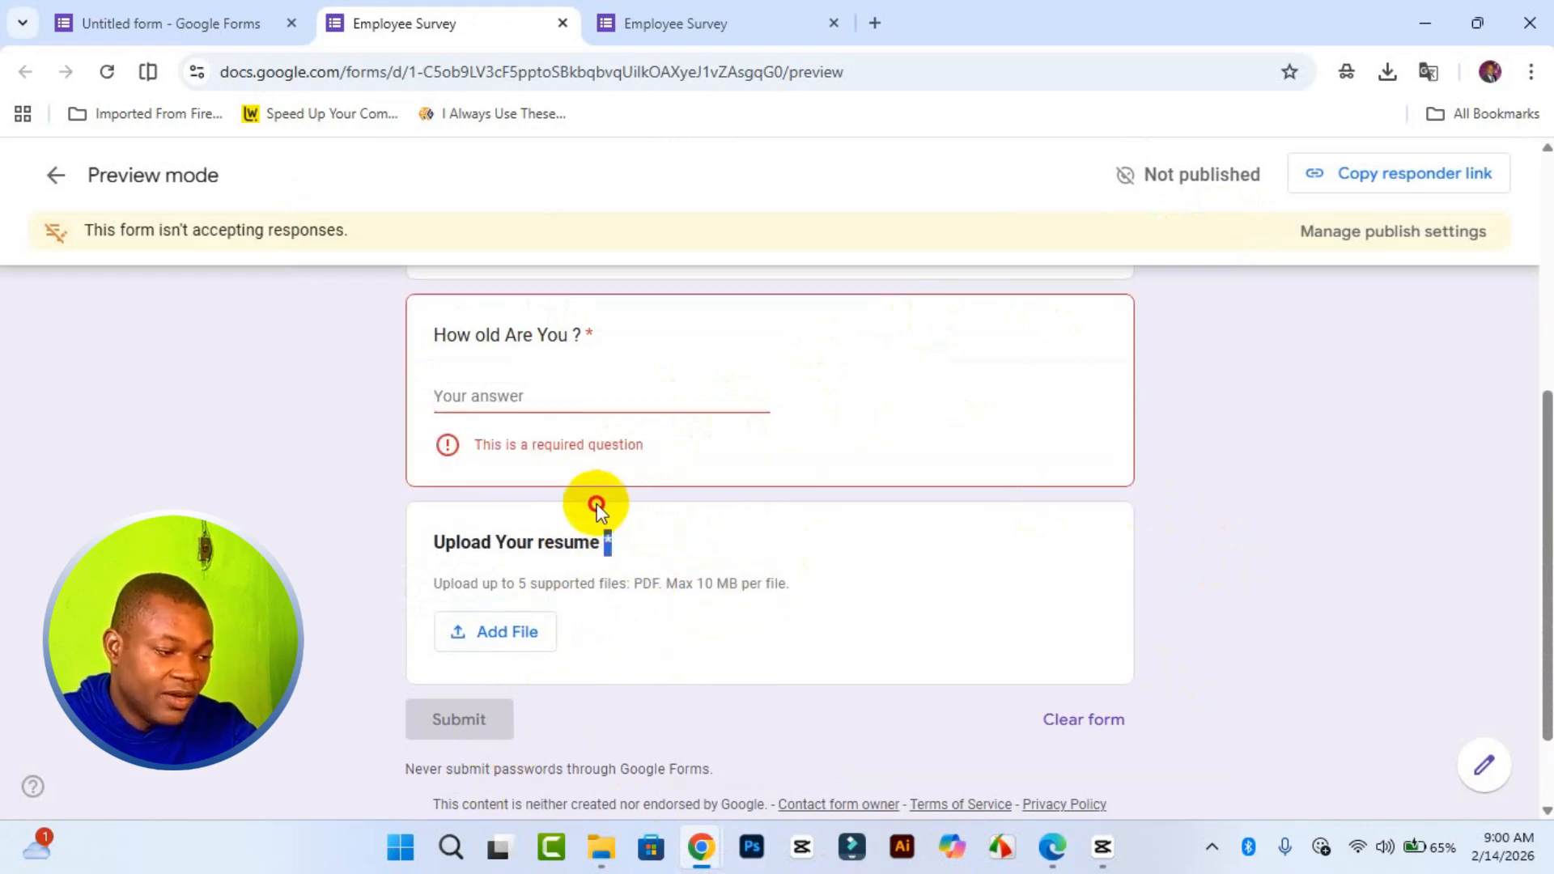
left_click(612, 541)
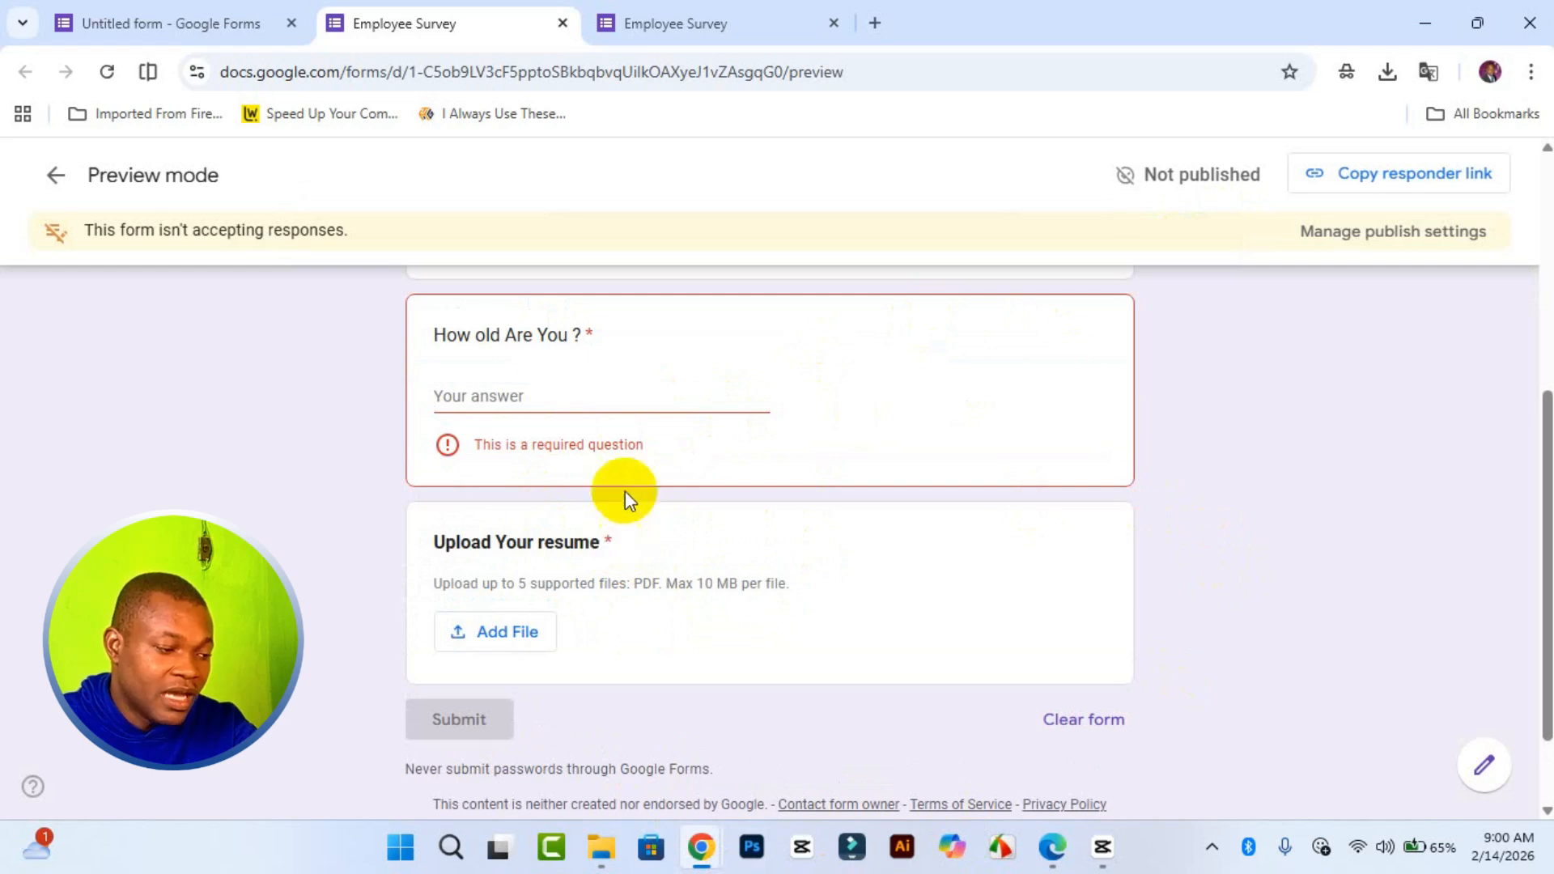
scroll(696, 559, "up", 3)
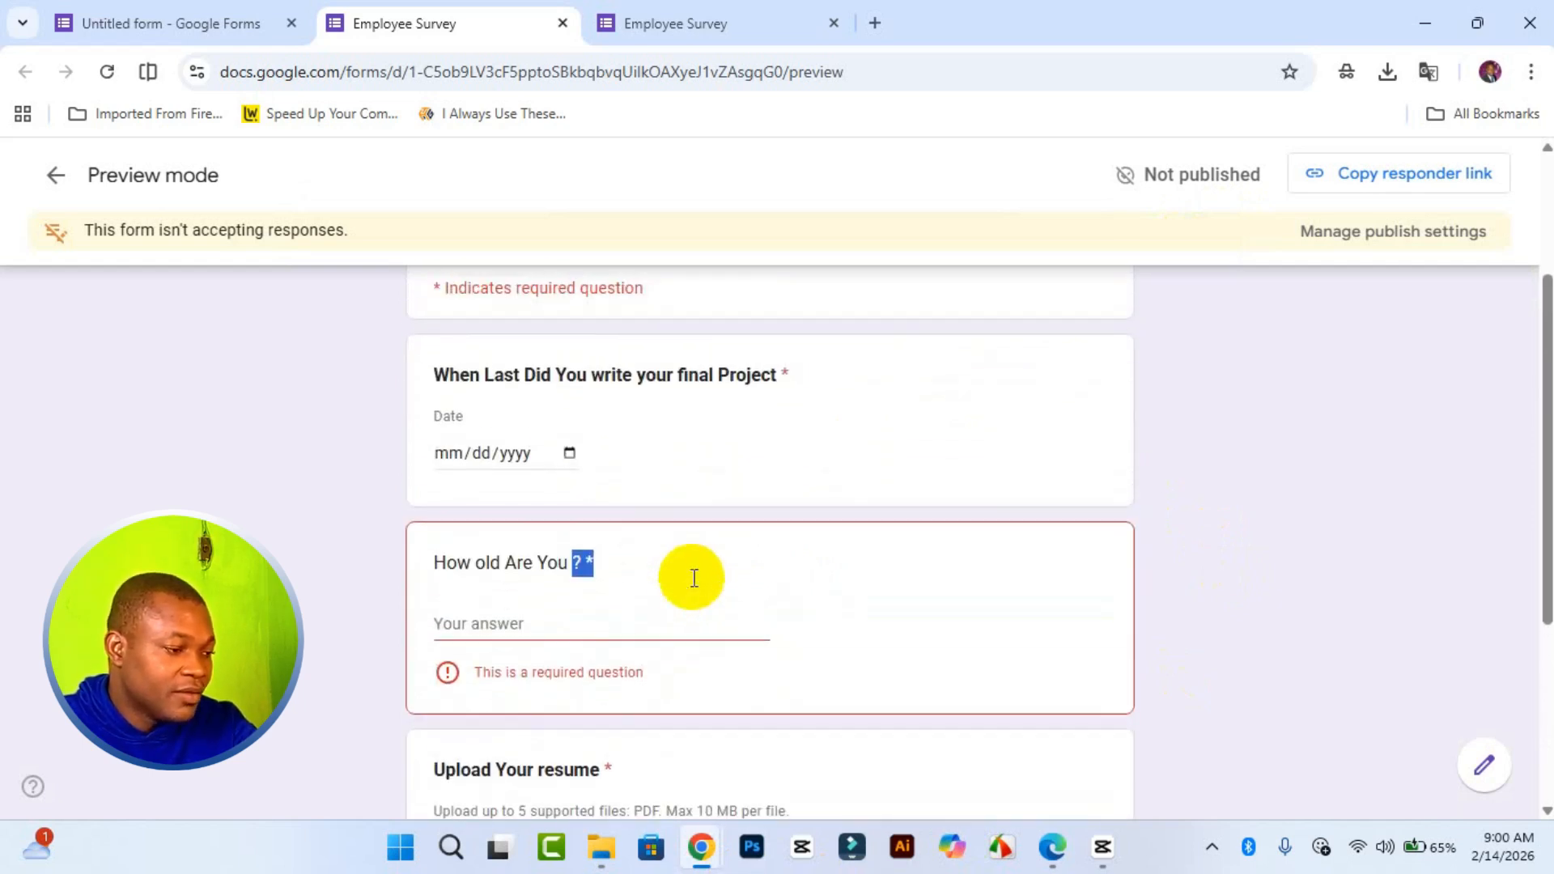
left_click(722, 328)
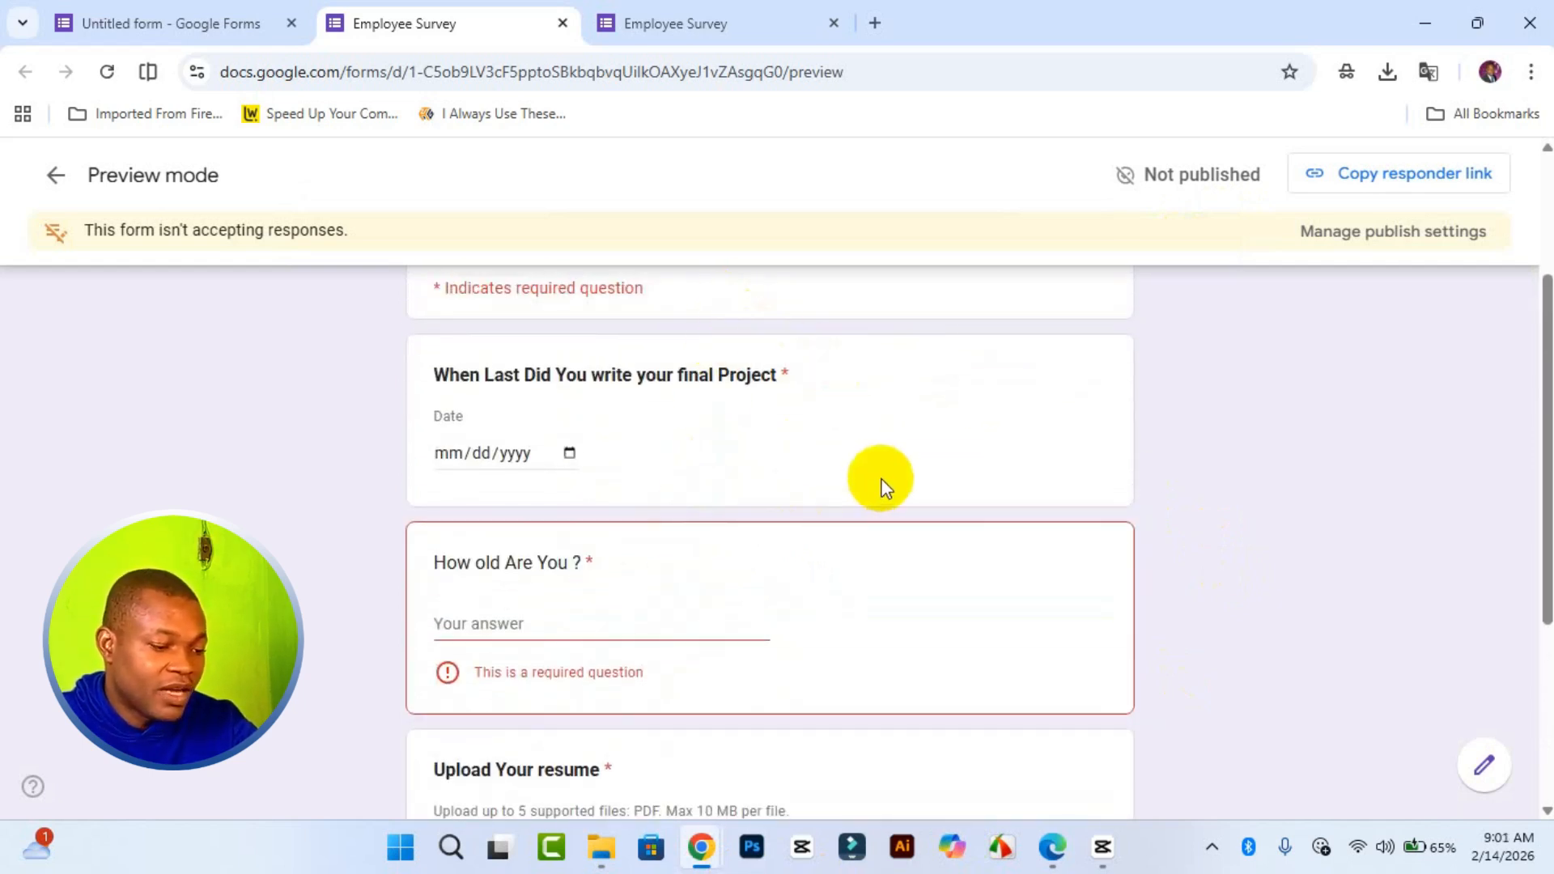
left_click(269, 5)
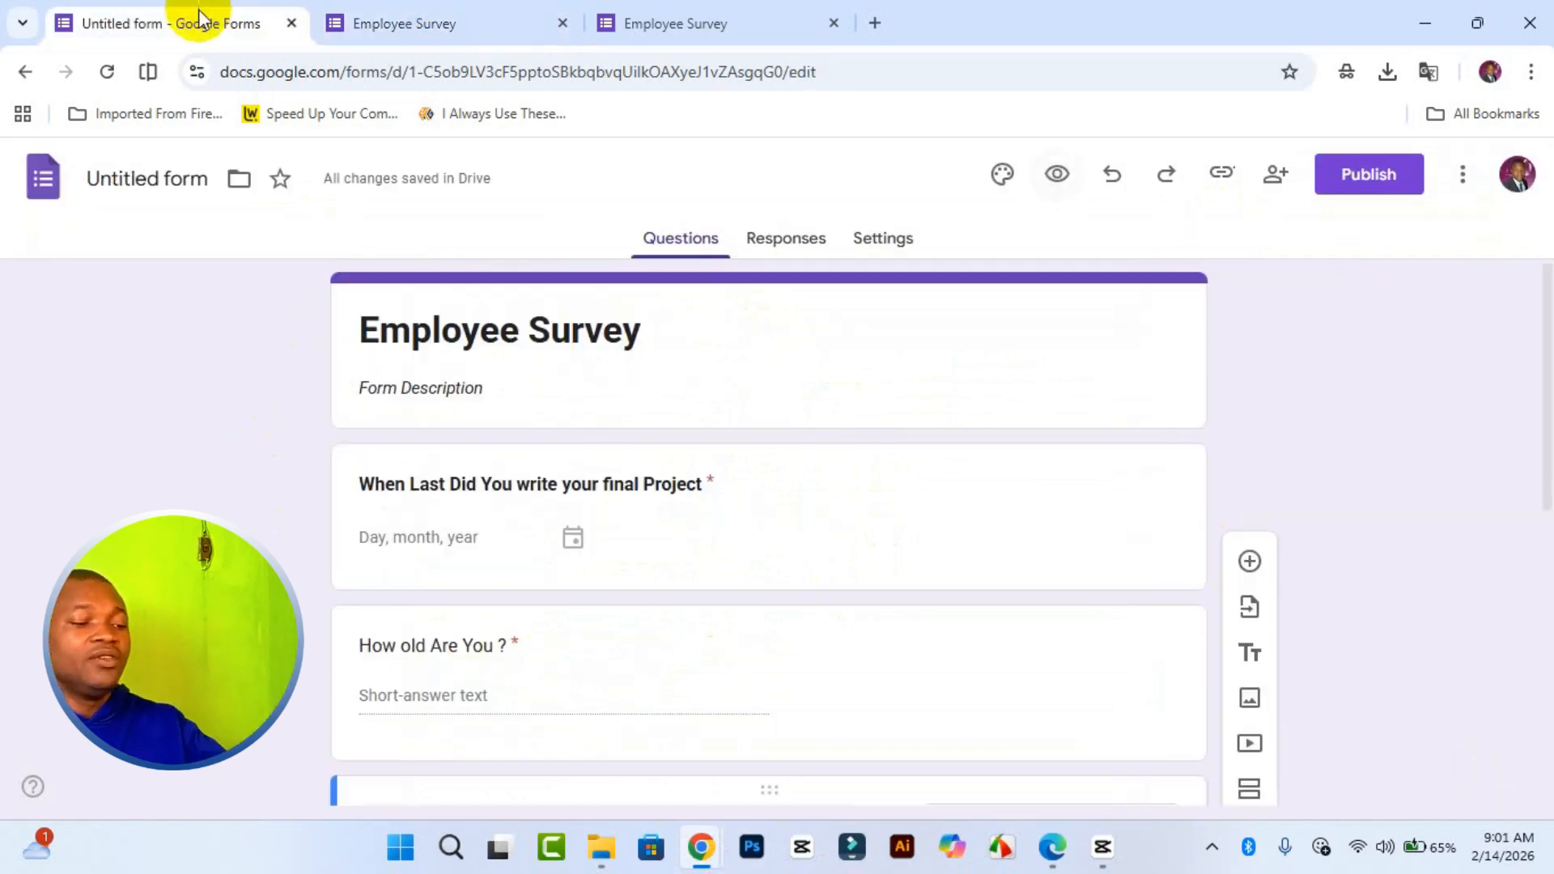
scroll(964, 537, "down", 10)
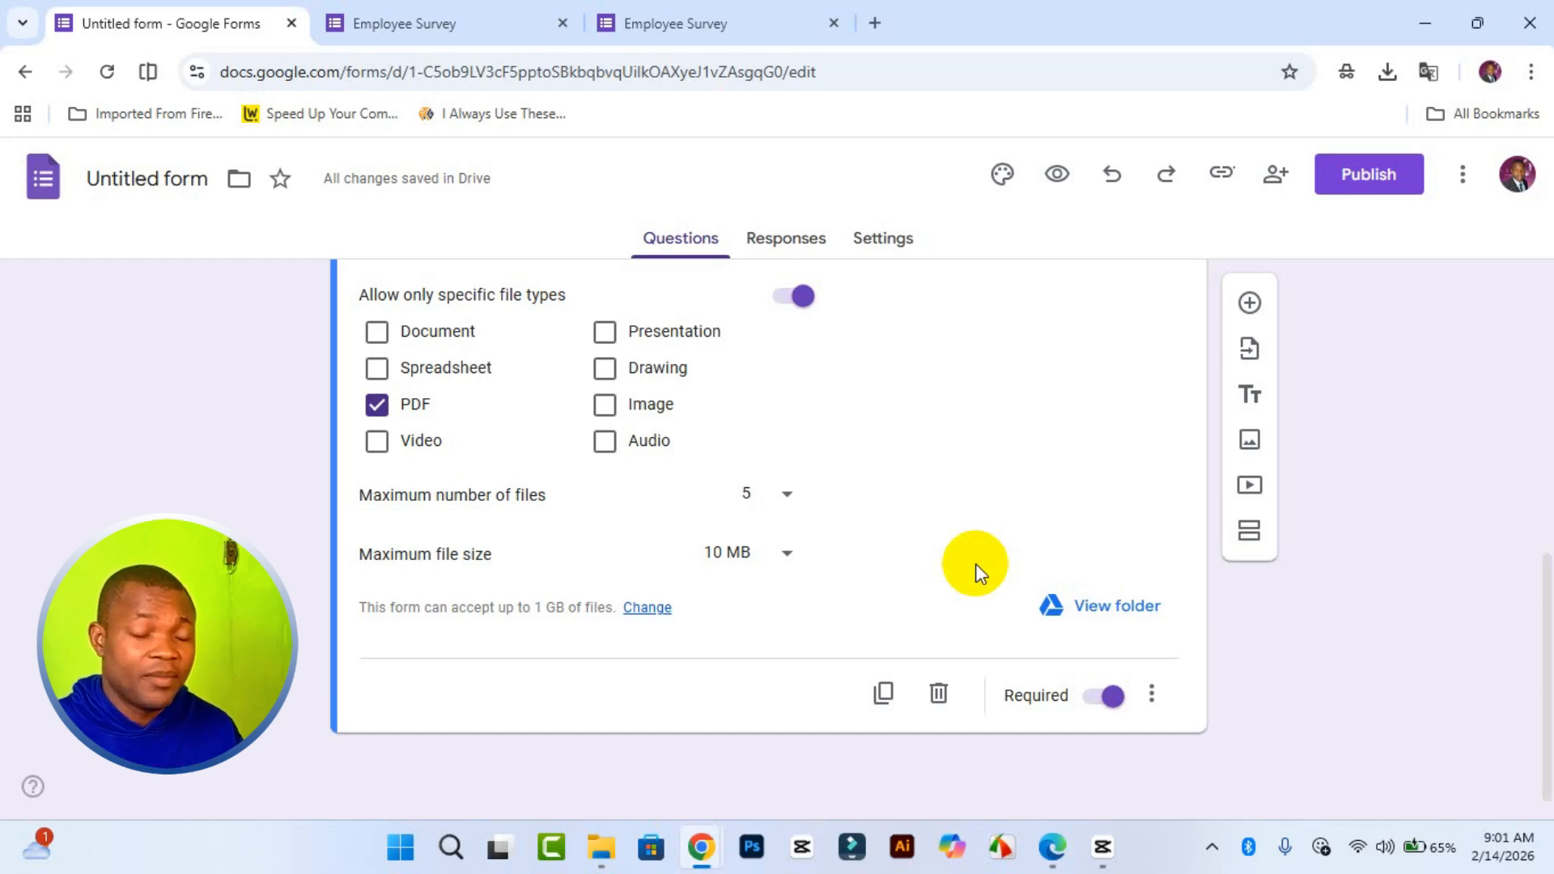